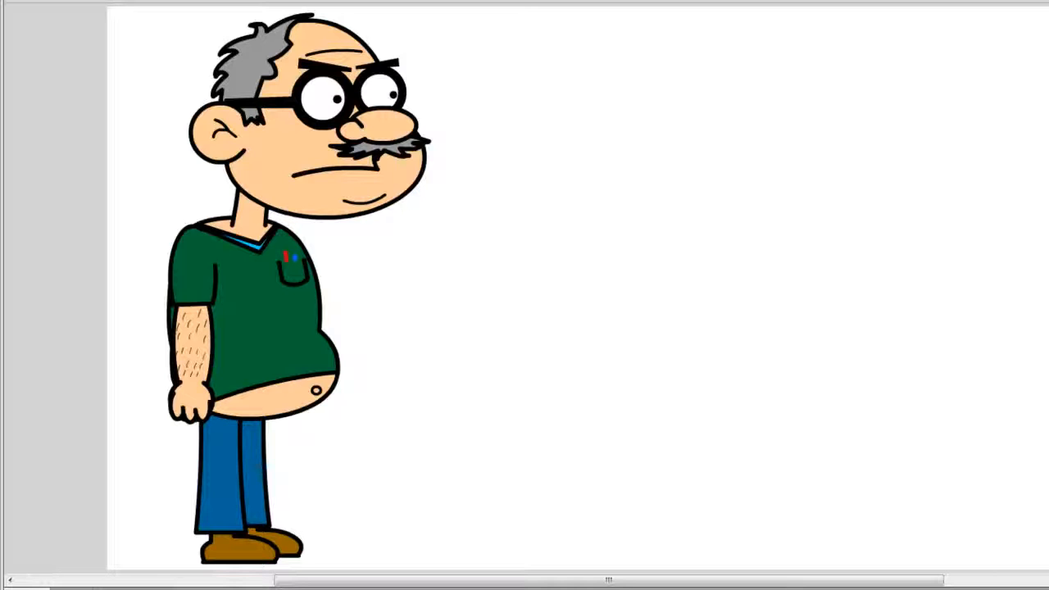
- Examine the character's separate body-part symbols by selecting the head, arm and leg in turn
click(331, 180)
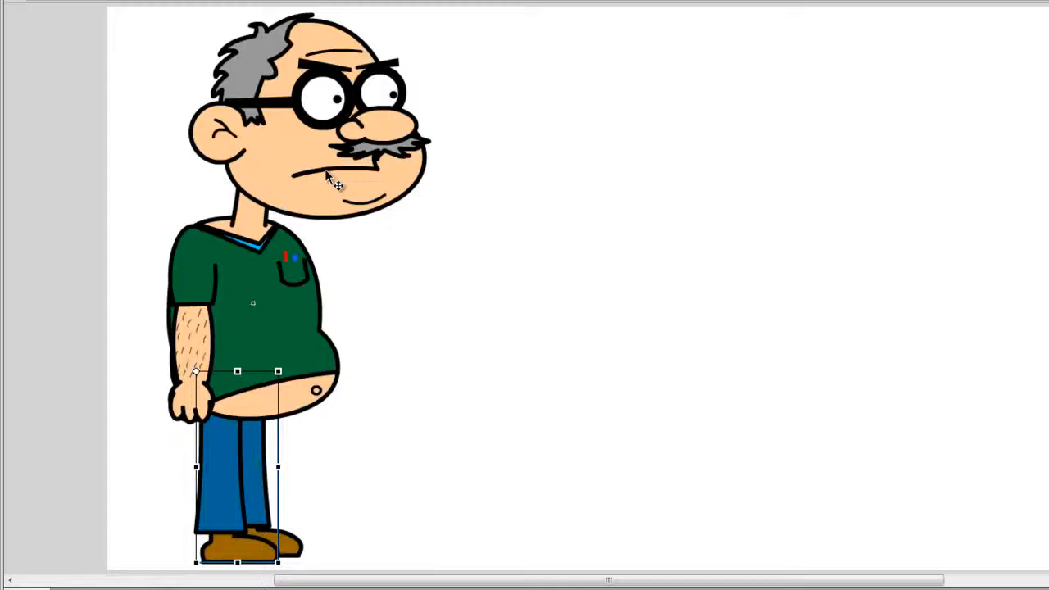
click(332, 181)
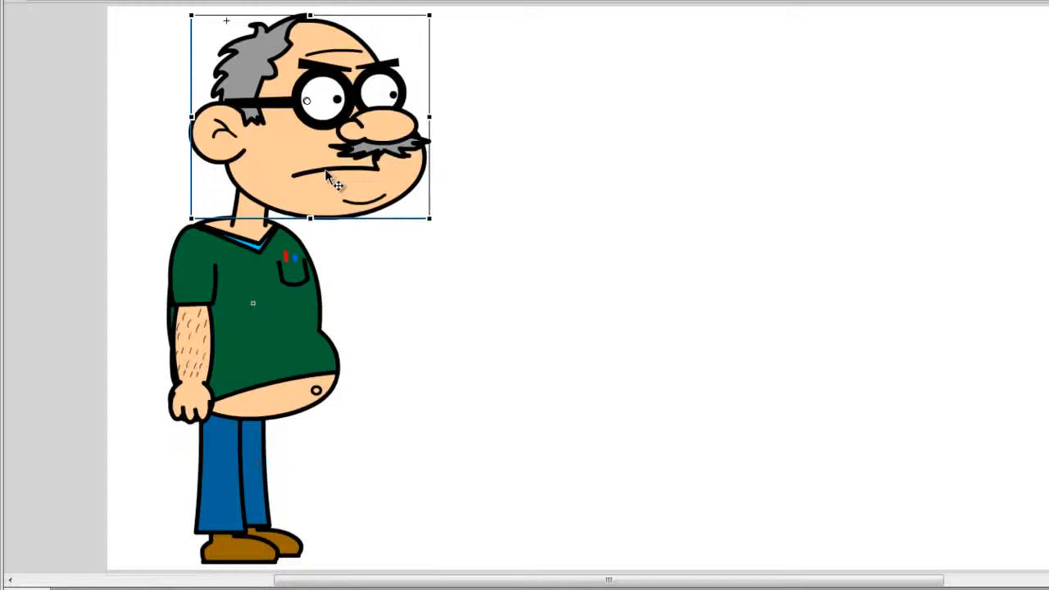
click(201, 310)
click(230, 508)
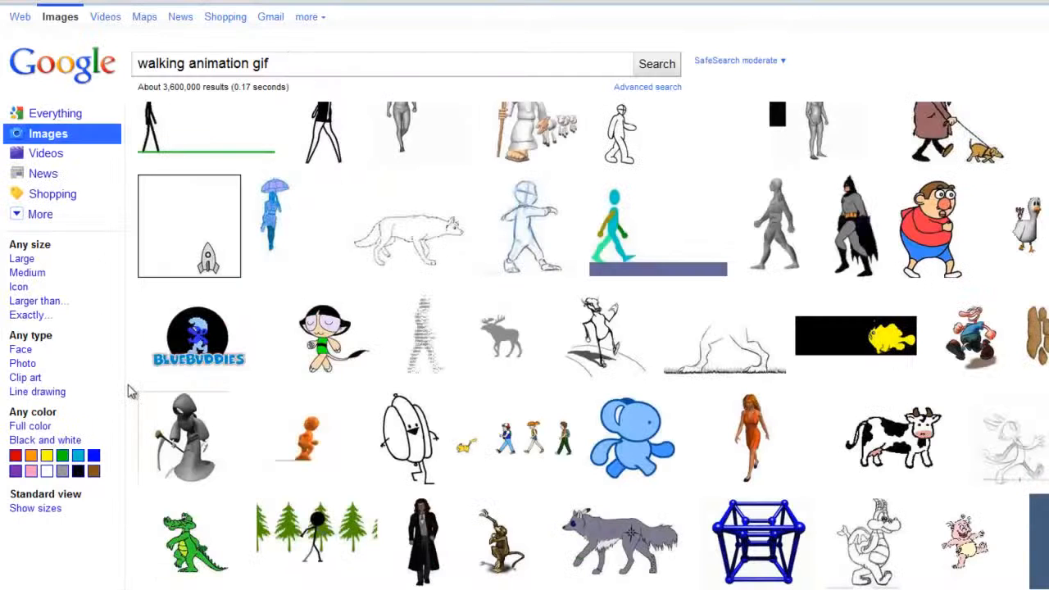
- Review the "walking animation gif" results in Google Images, switch to Flash and import keira-walking-animation.gif into the library
drag(300, 65, 145, 65)
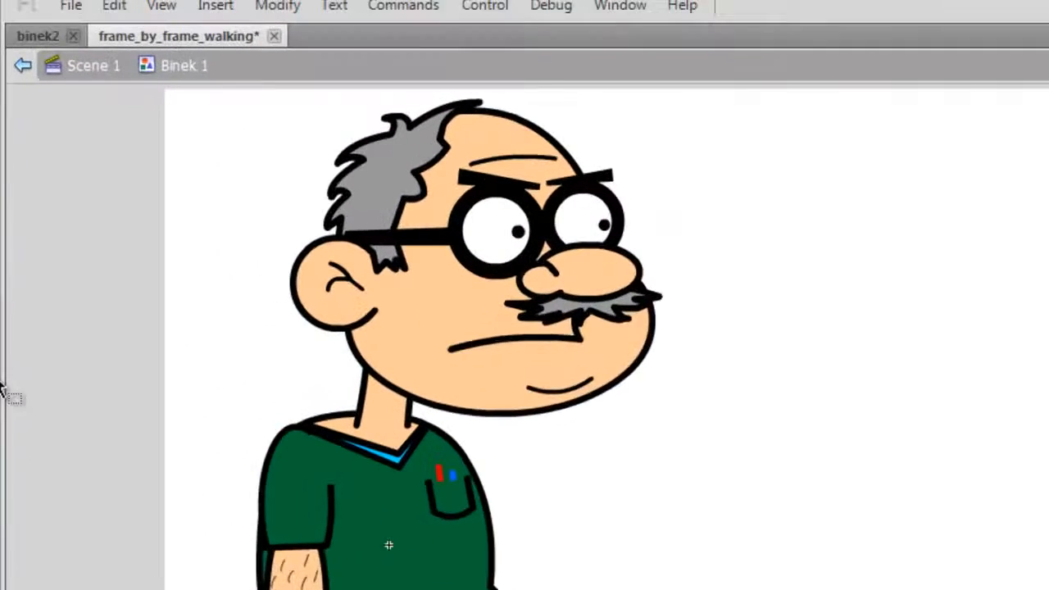
click(69, 5)
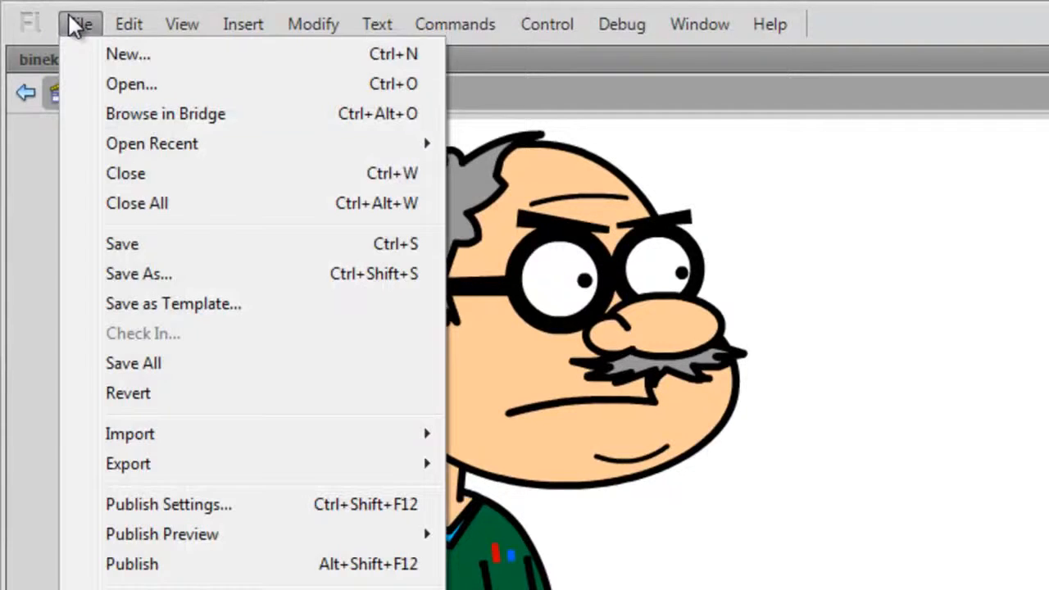
mouse_move(259, 444)
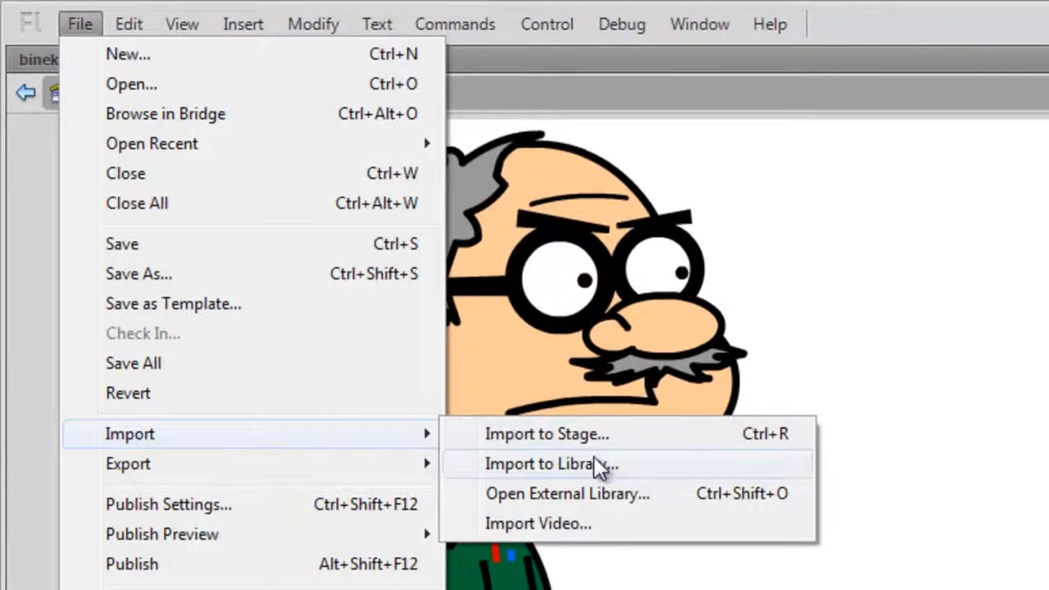
click(983, 461)
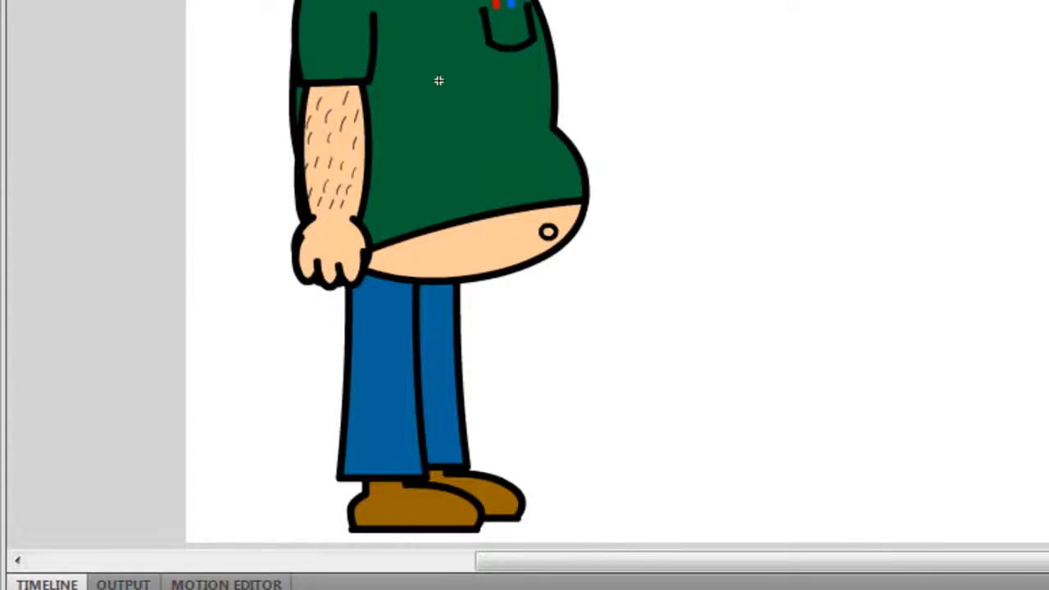
- Open the front leg symbol for editing and inspect its Top Leg, Bottom Leg and Foot pieces
double_click(372, 364)
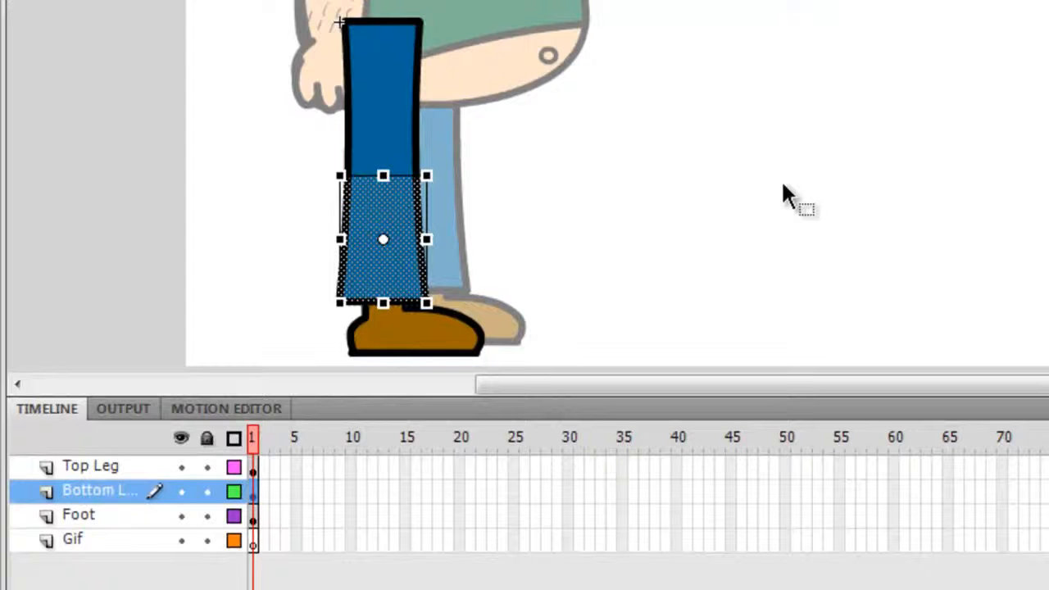
click(388, 75)
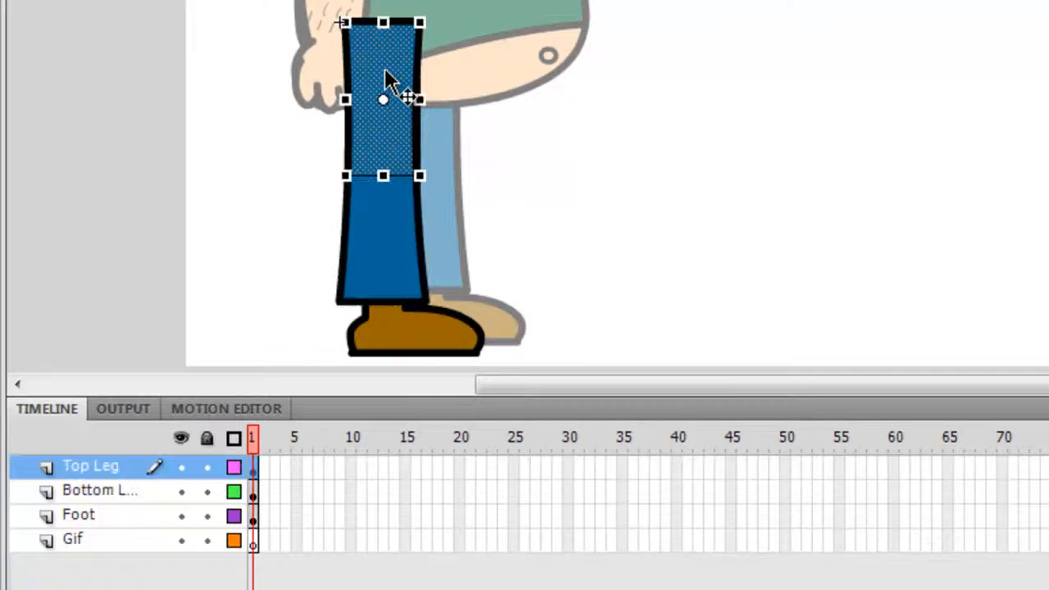
click(382, 246)
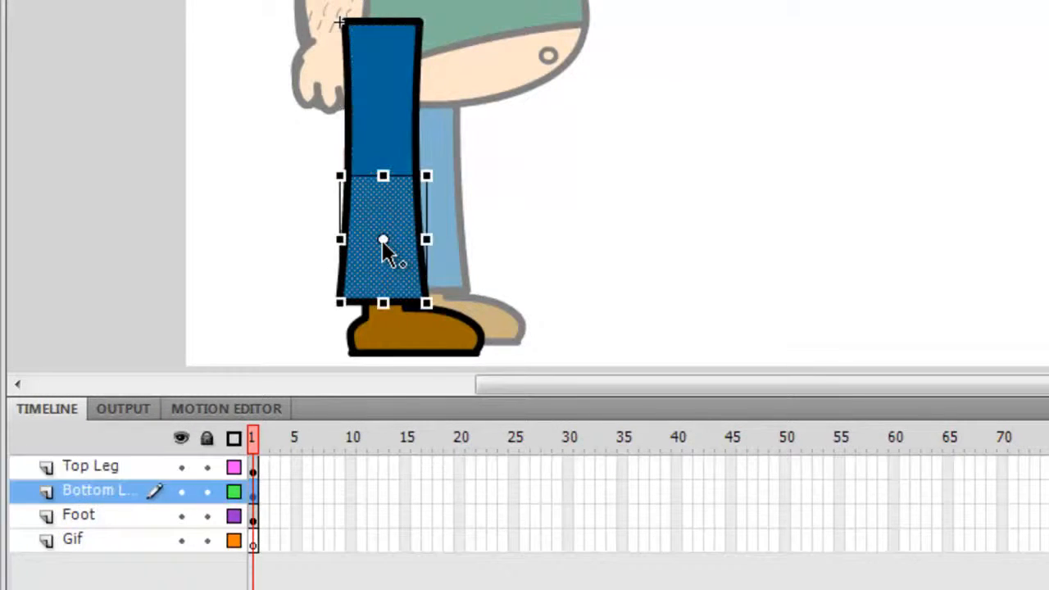
click(425, 342)
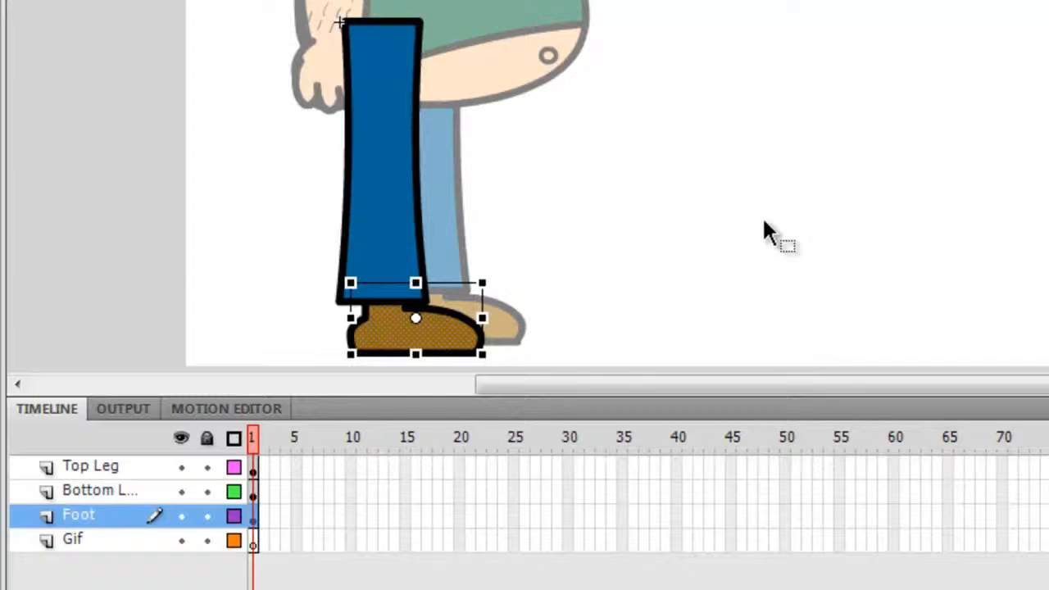
click(368, 64)
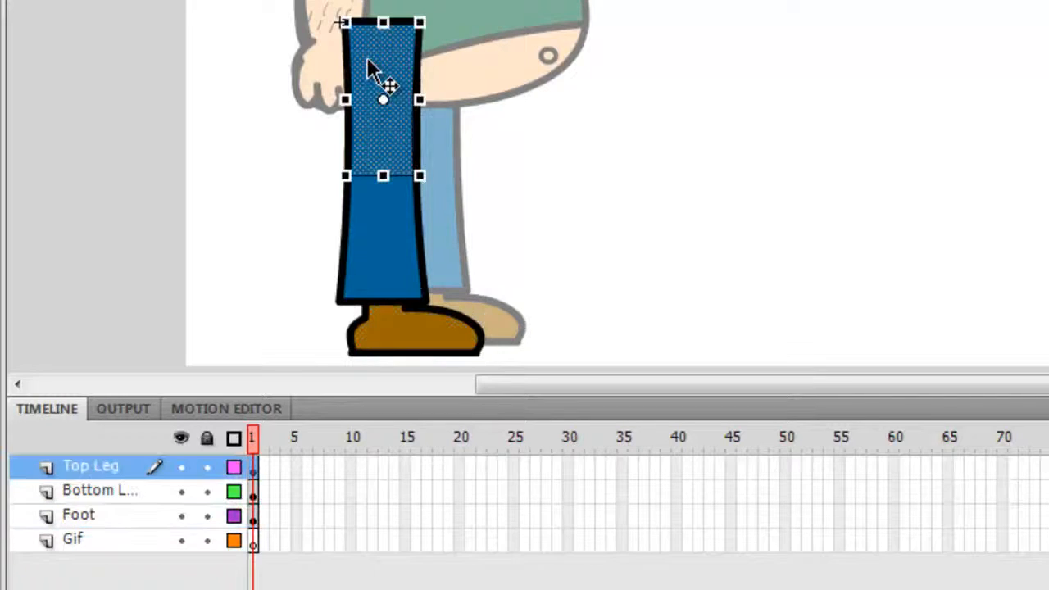
click(374, 219)
click(414, 336)
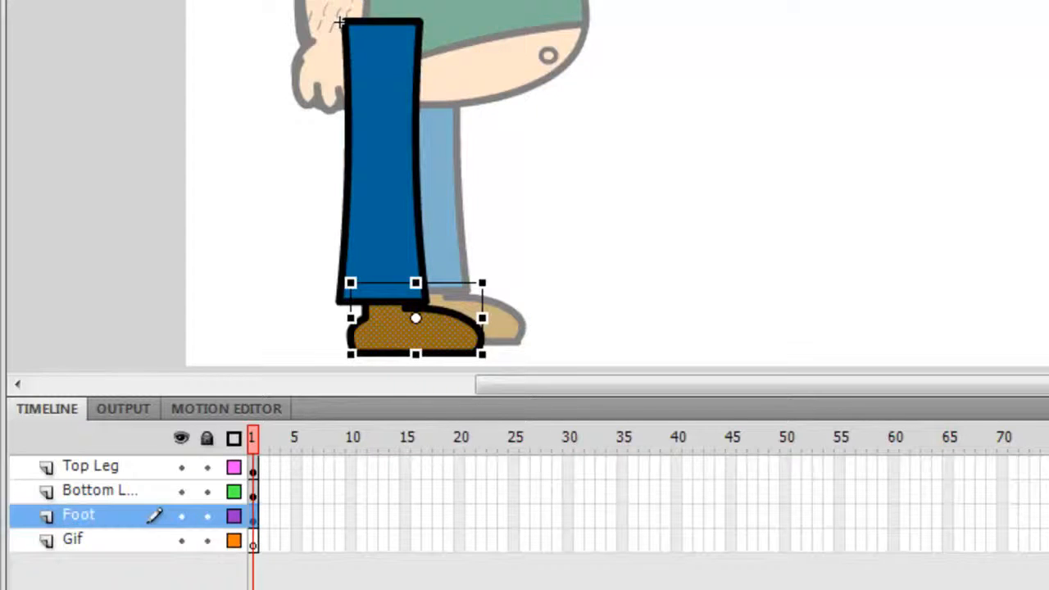
- Place the imported walking animation, Symbol 7, on the Gif layer beside the character
click(109, 542)
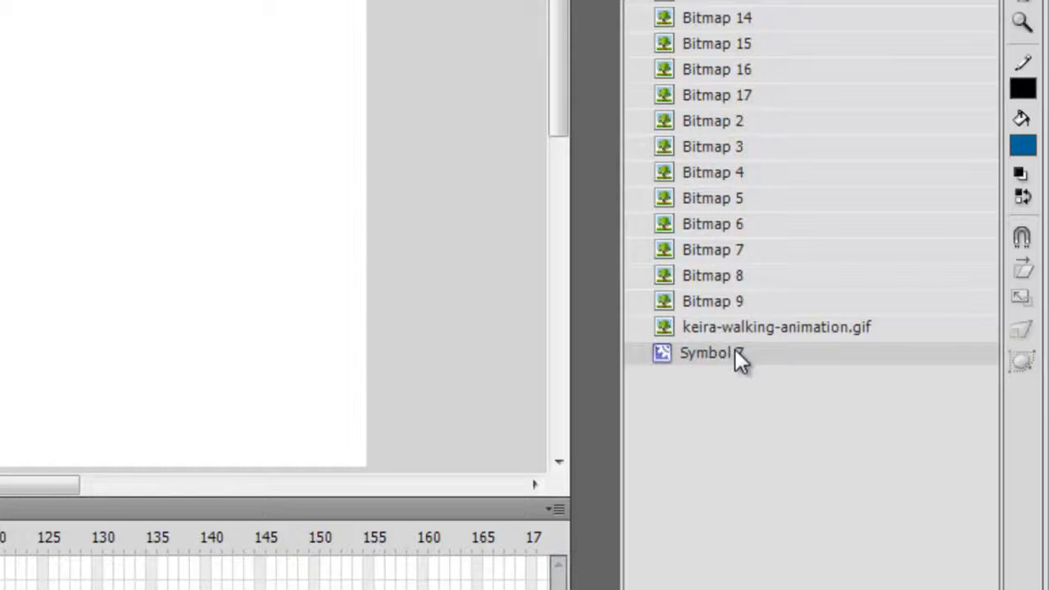
drag(735, 349, 7, 136)
drag(366, 260, 392, 260)
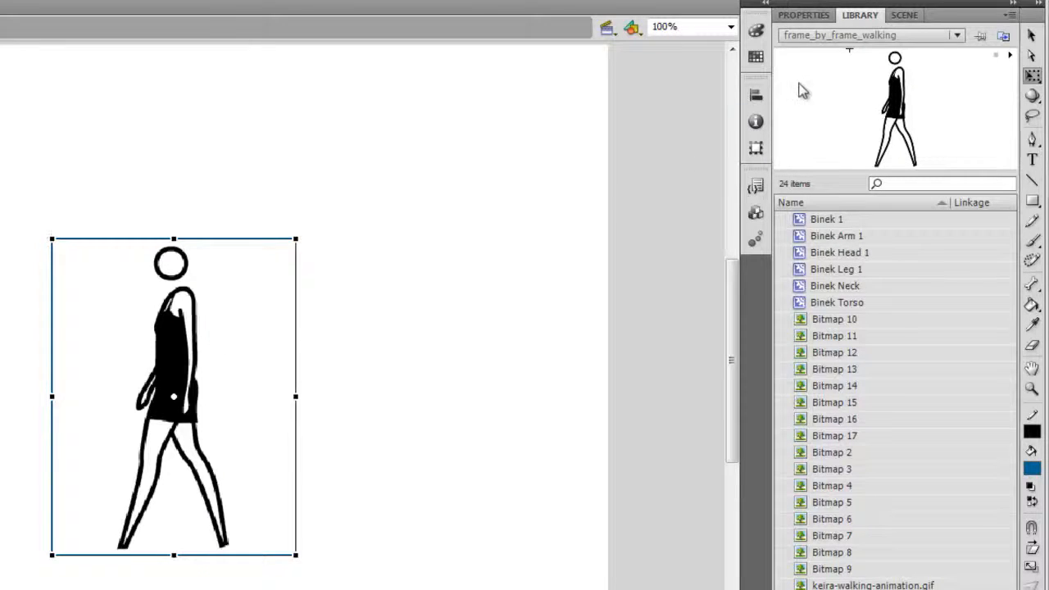
- Set the walking figure's instance behavior to Graphic
click(805, 15)
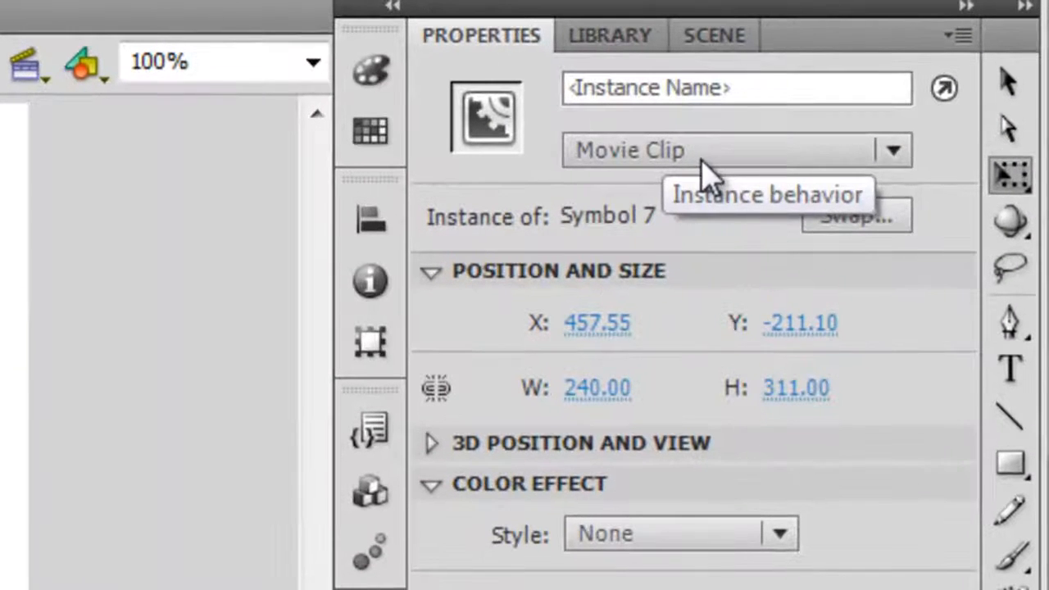
click(701, 158)
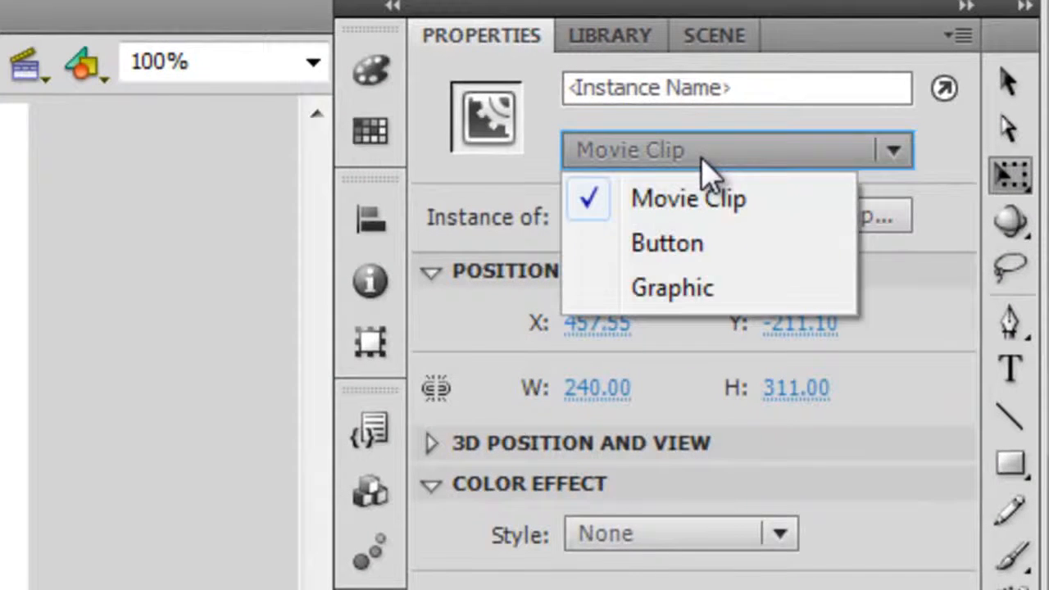
click(704, 289)
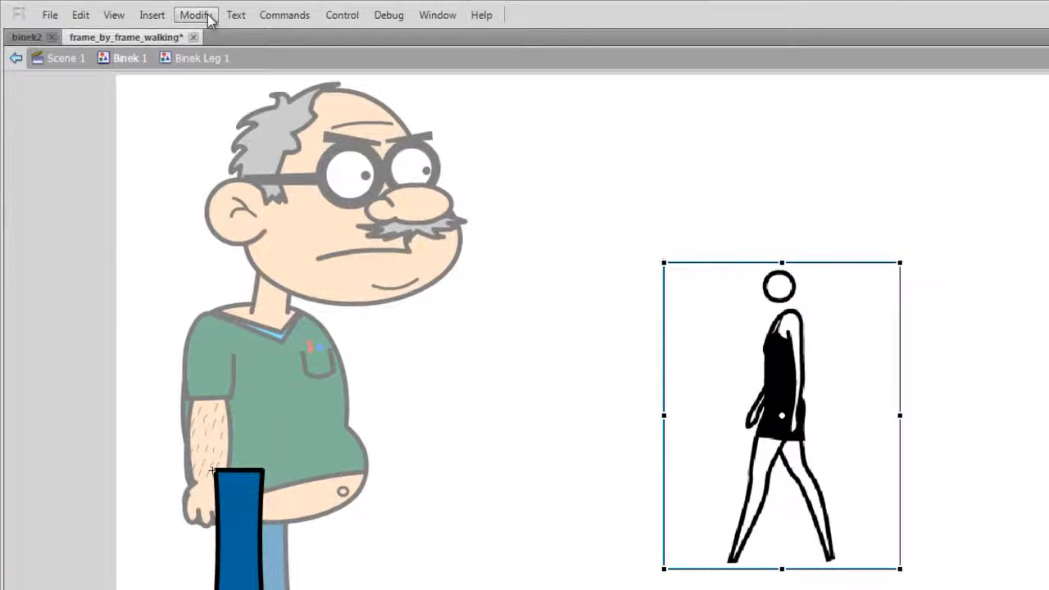
- Flip the walking figure horizontally and enlarge it to roughly the character's height
click(209, 18)
mouse_move(310, 216)
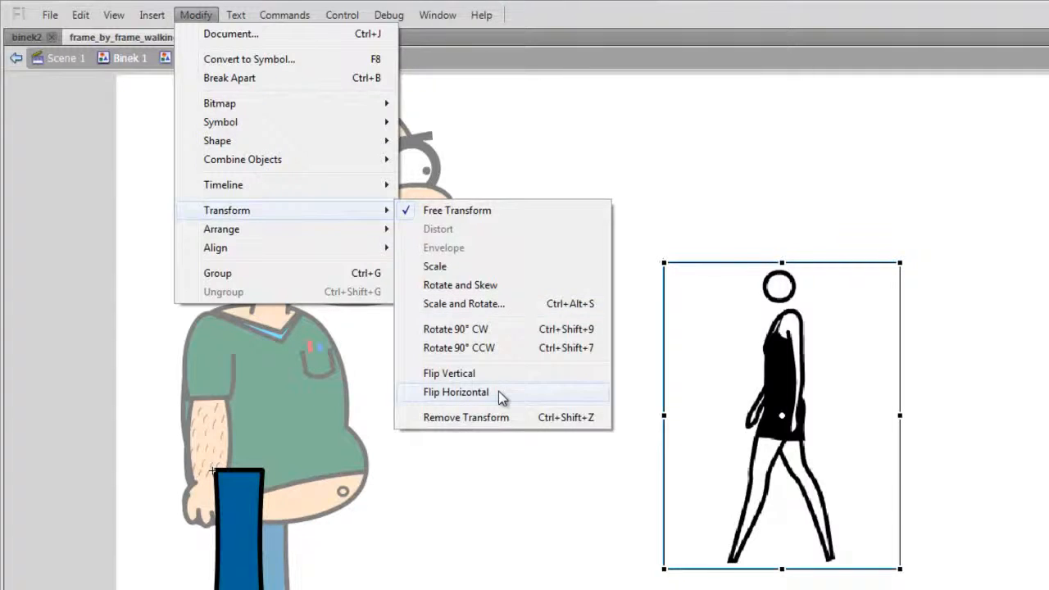
click(455, 392)
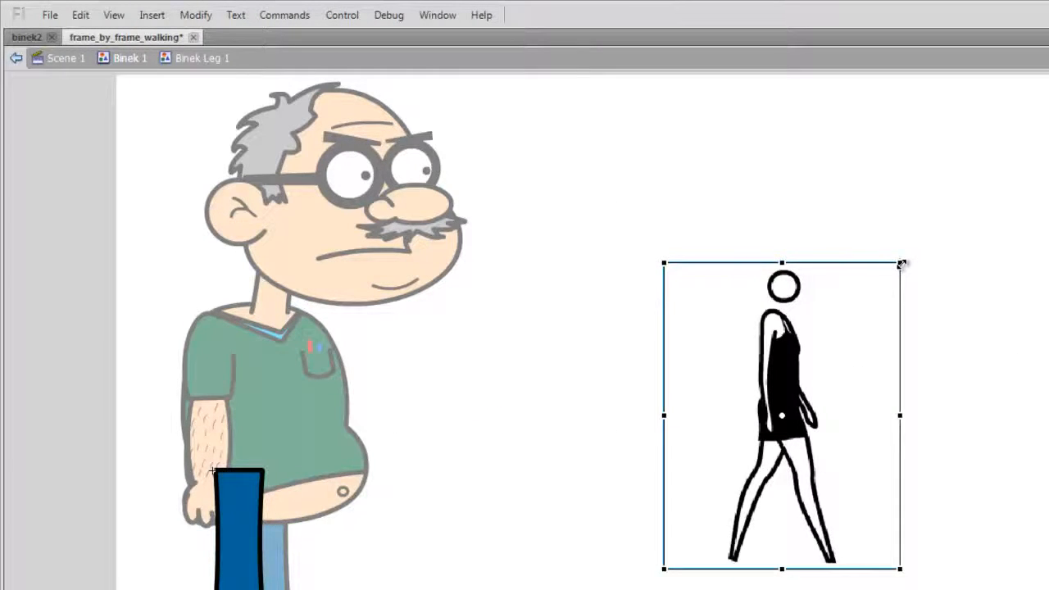
drag(898, 260, 1044, 168)
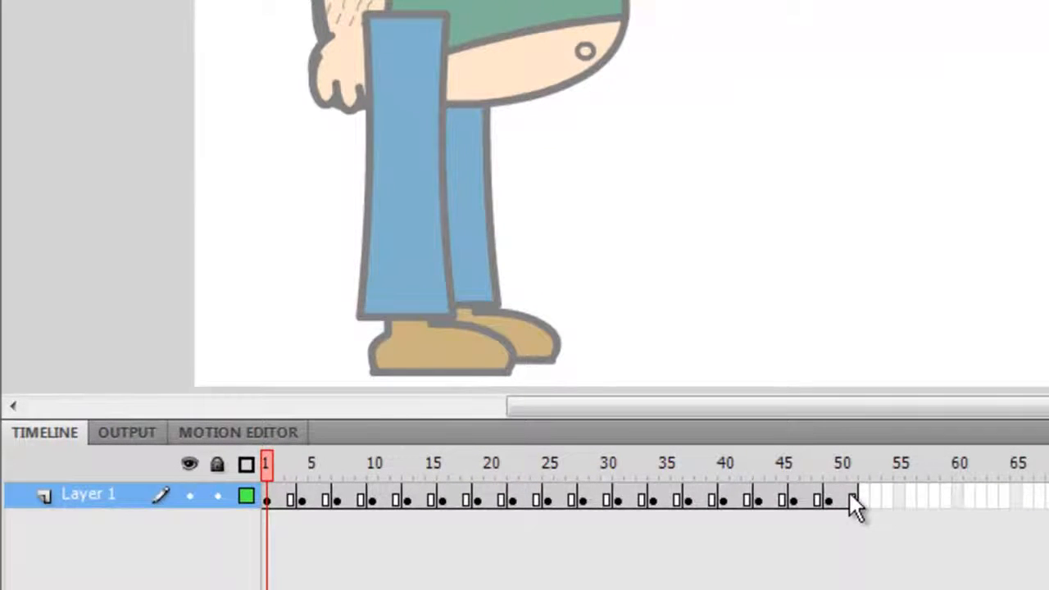
- Find the last frame in the walking figure's own timeline and return to the Binek Leg 1 symbol
click(850, 495)
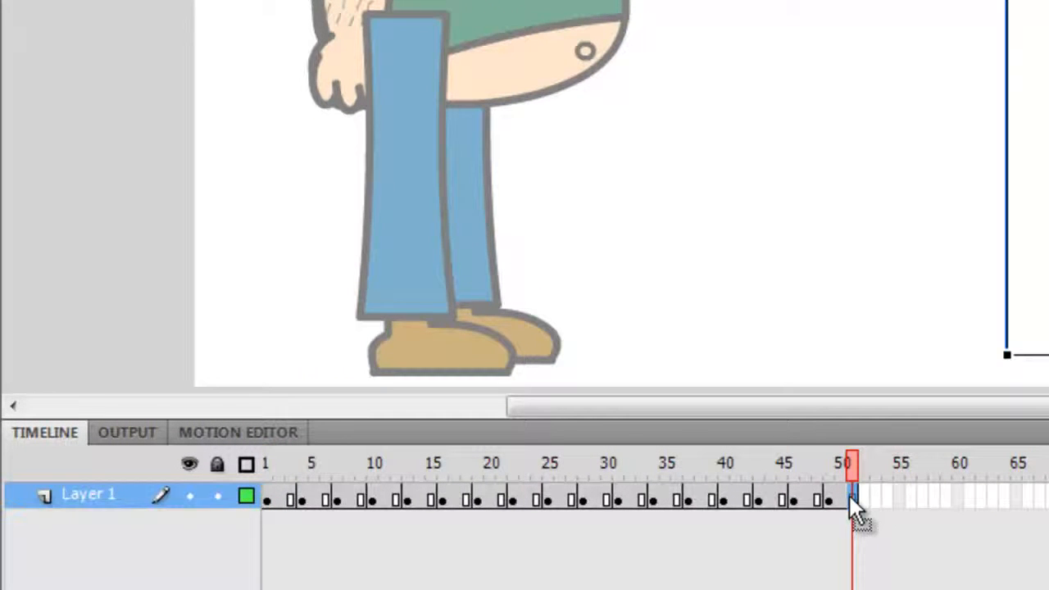
key(F5)
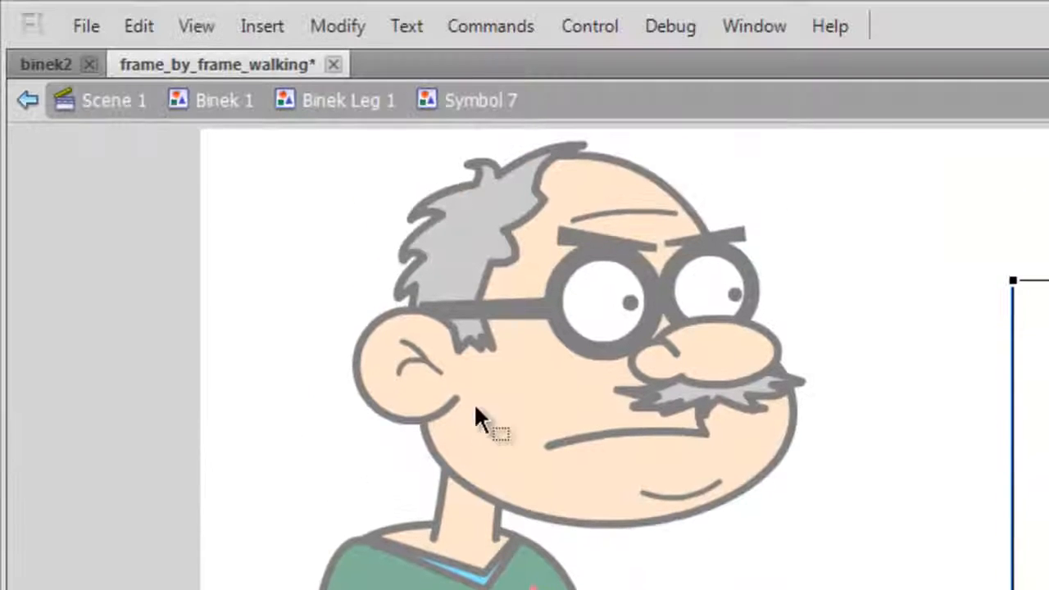
click(366, 117)
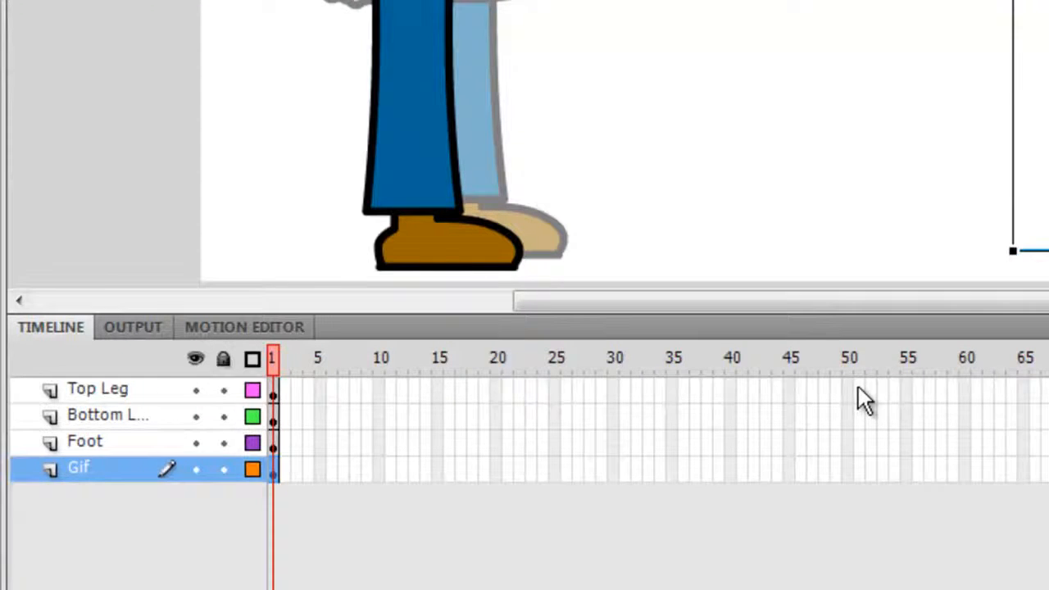
- Extend all four leg symbol layers to frame 51 and scrub the timeline to preview the walk
click(857, 386)
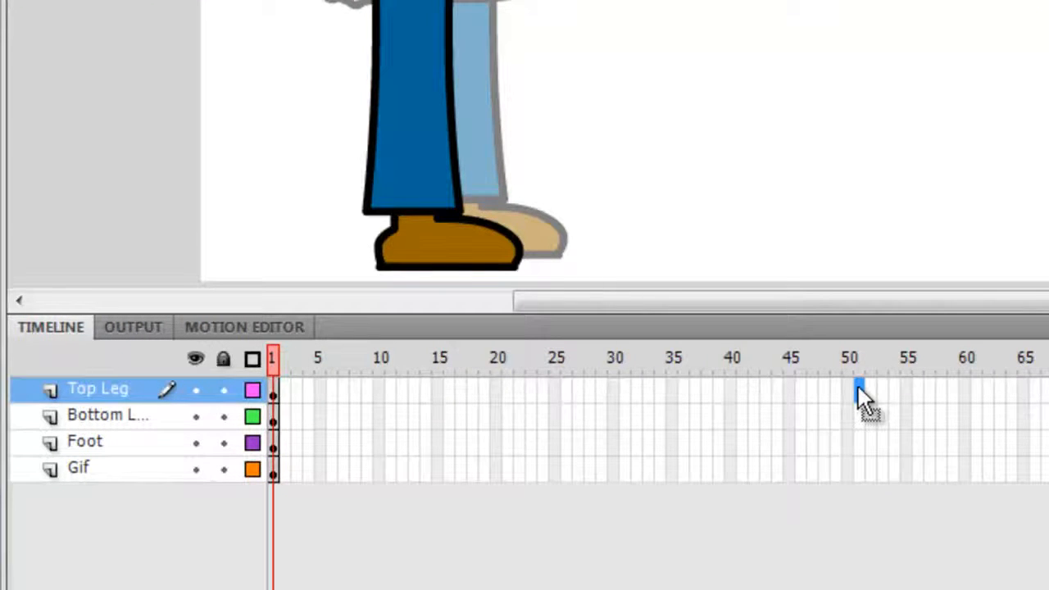
shift+click(861, 475)
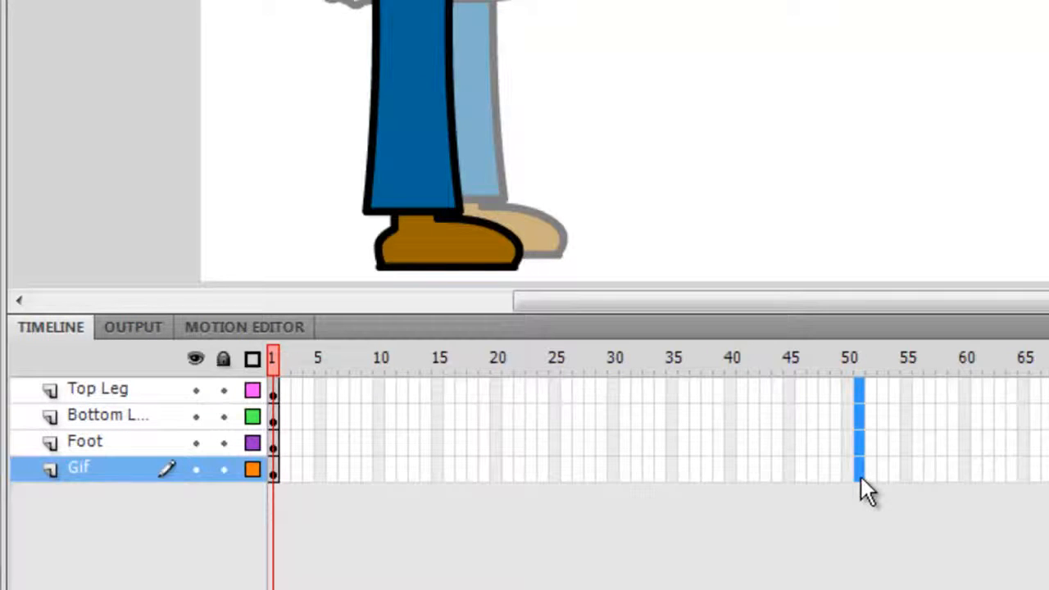
right_click(858, 472)
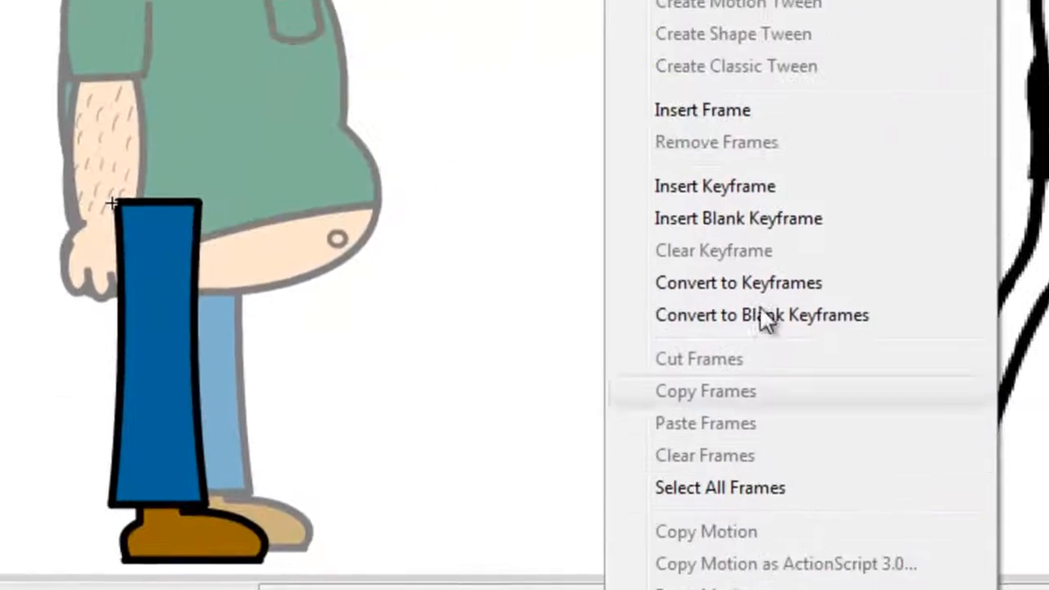
click(784, 128)
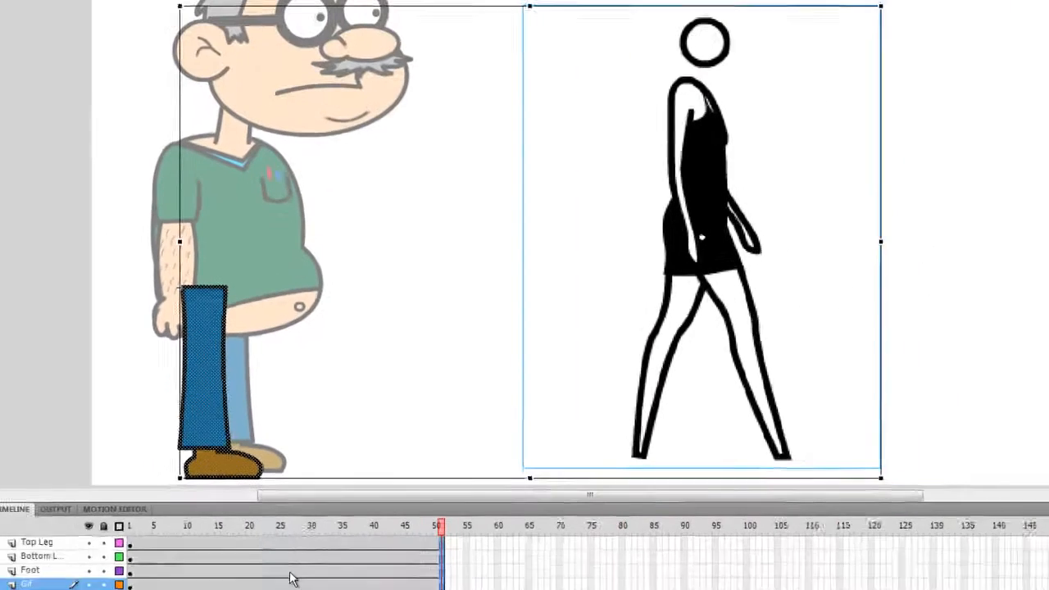
drag(290, 571, 334, 563)
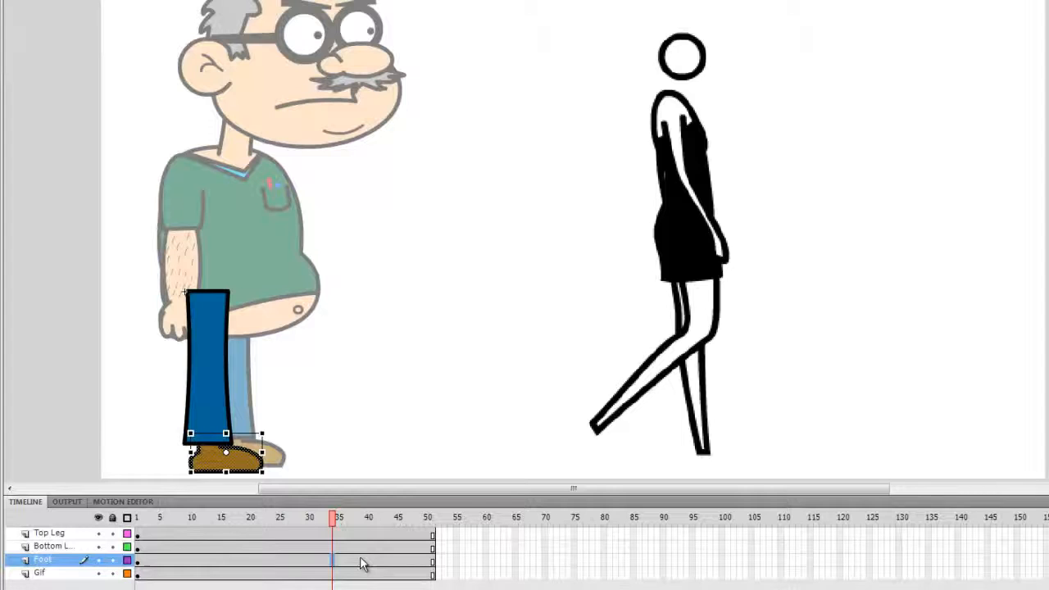
- At frame 1, rotate the top leg piece forward to match the reference stride and move it under the belly
click(138, 533)
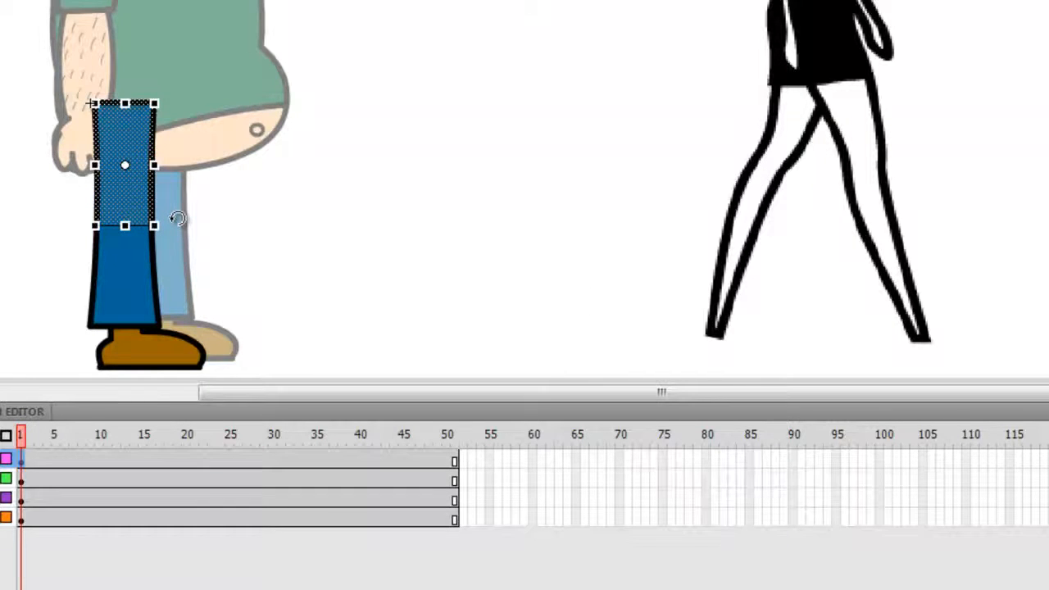
drag(177, 218, 195, 212)
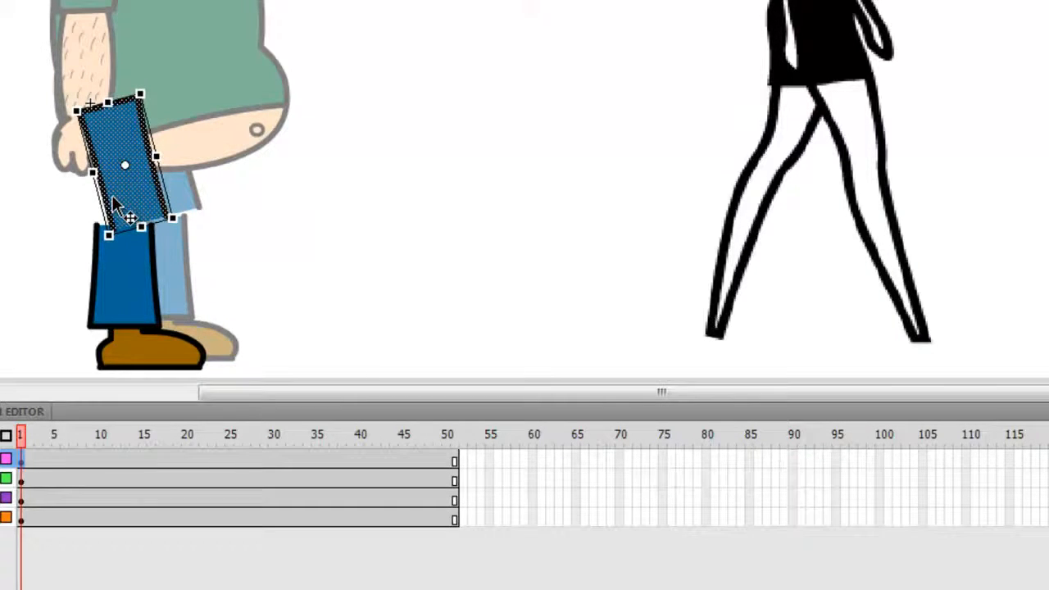
drag(117, 209, 233, 217)
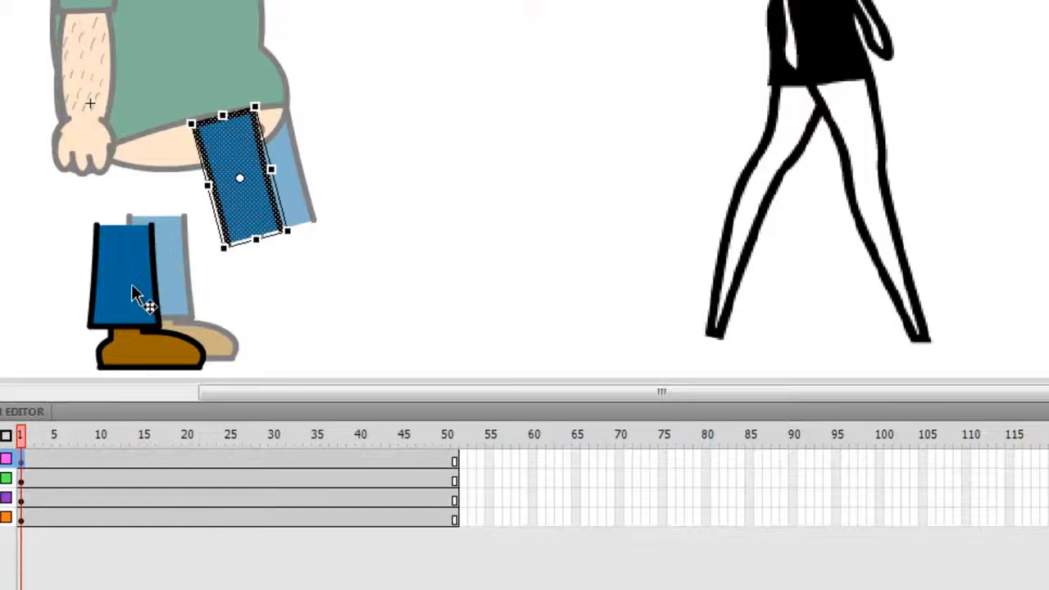
- Rotate the bottom leg piece forward at frame 1 and attach it to the lower end of the top leg
click(135, 297)
click(19, 480)
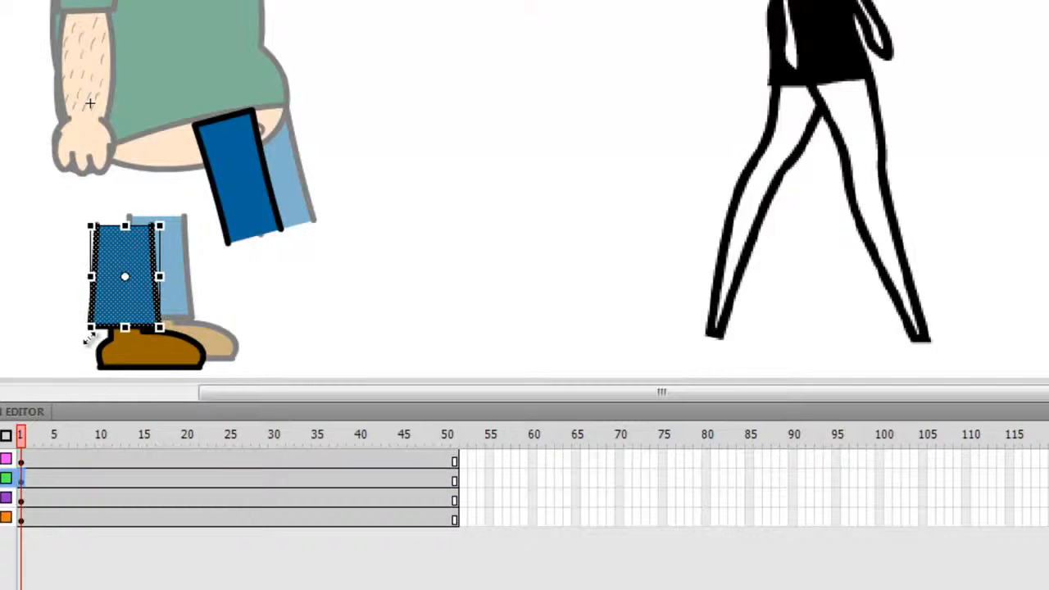
drag(188, 339, 191, 326)
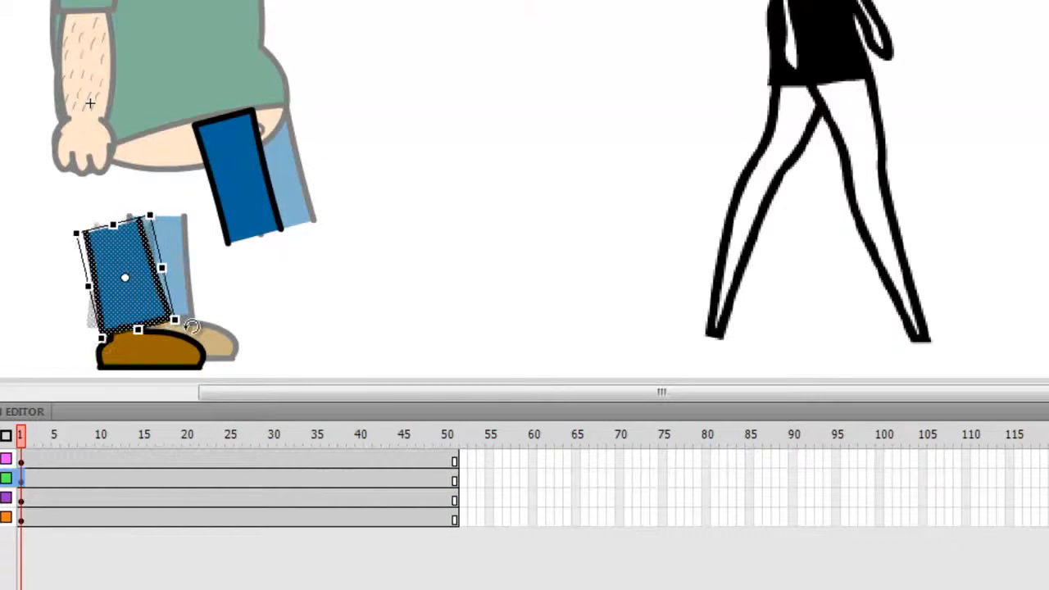
drag(127, 304, 272, 306)
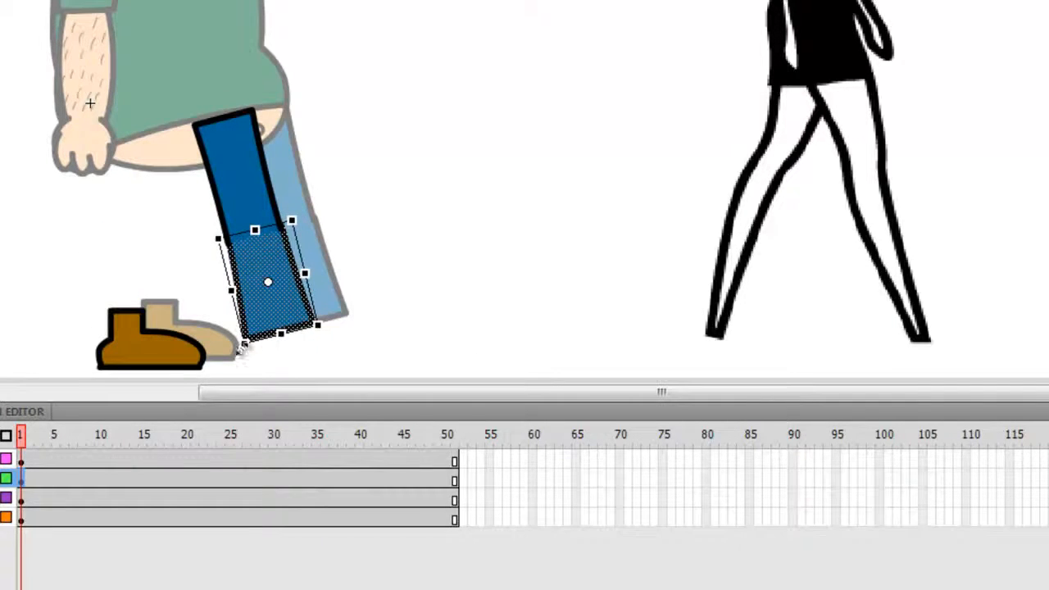
- Move the front leg's brown shoe under the lower end of the bottom leg piece at frame 1
click(141, 362)
click(20, 496)
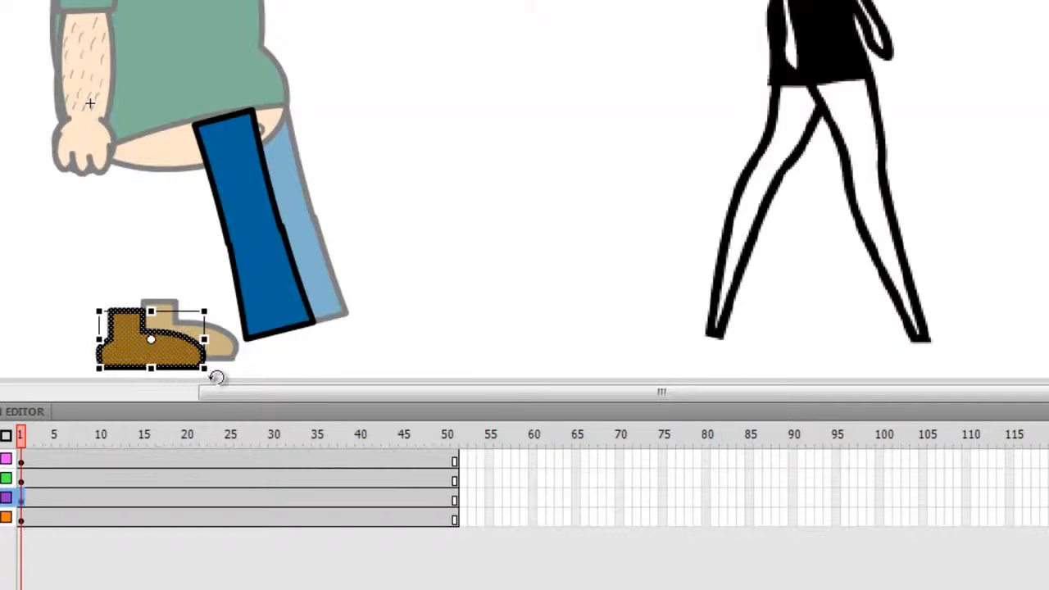
drag(216, 376, 334, 365)
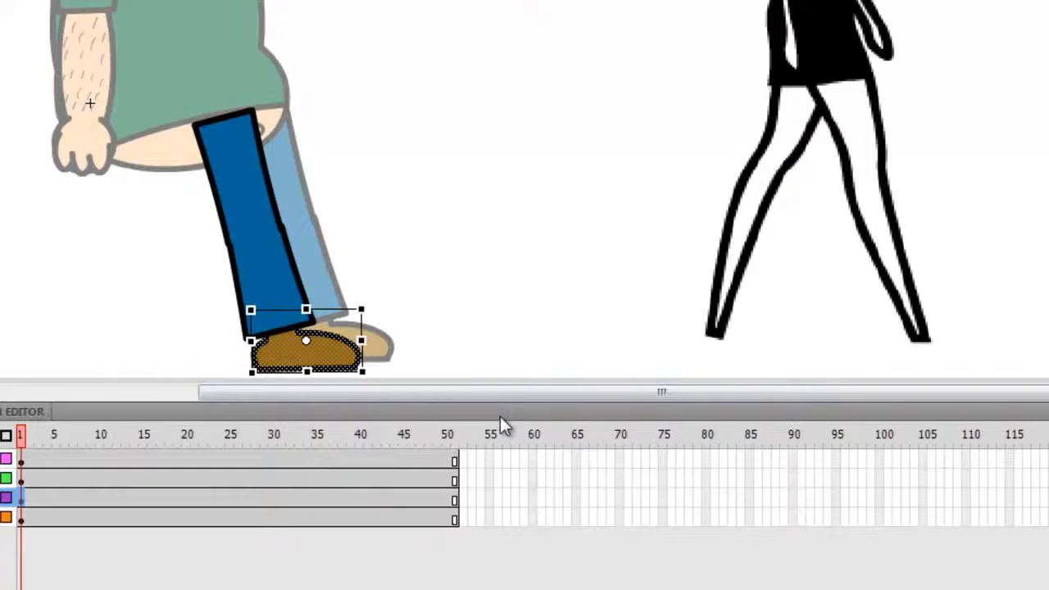
- Insert keyframes at frame 4 on the top leg, bottom leg and shoe layers, where the reference figure's pose changes
click(22, 462)
click(31, 461)
click(38, 461)
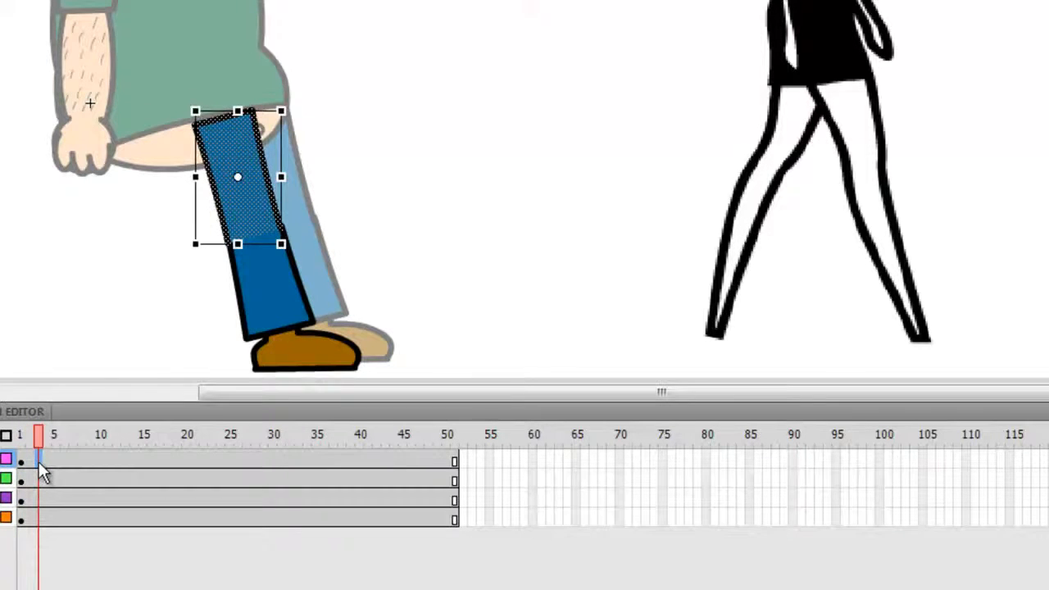
click(47, 461)
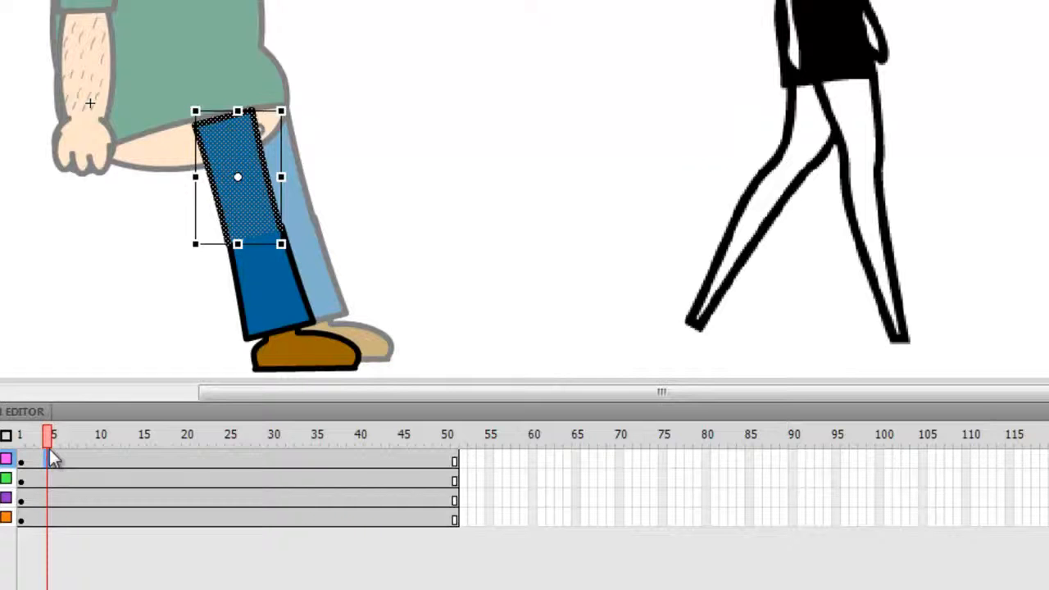
shift+click(47, 499)
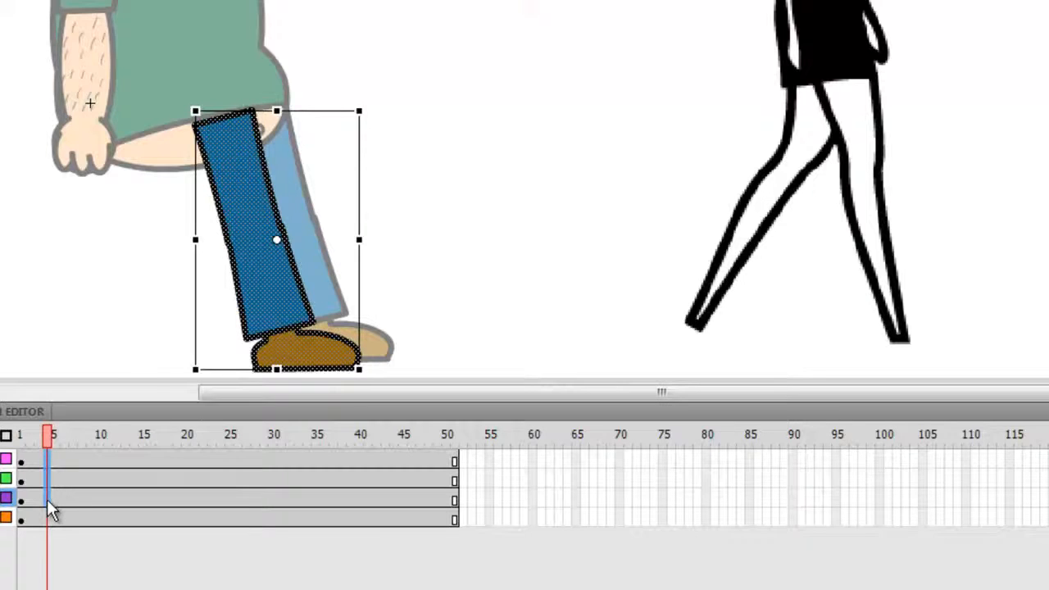
right_click(46, 499)
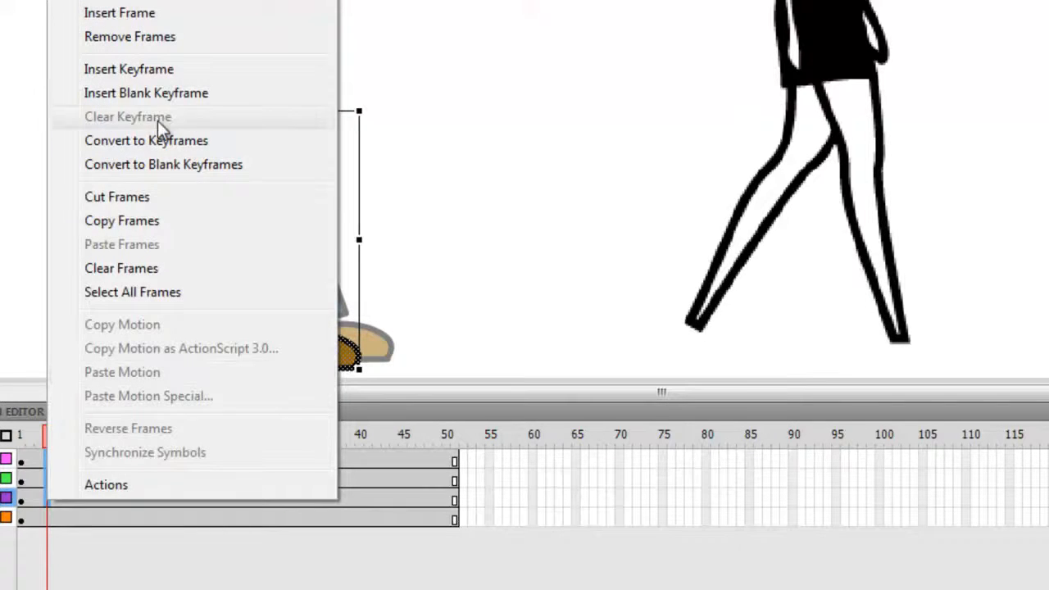
click(159, 71)
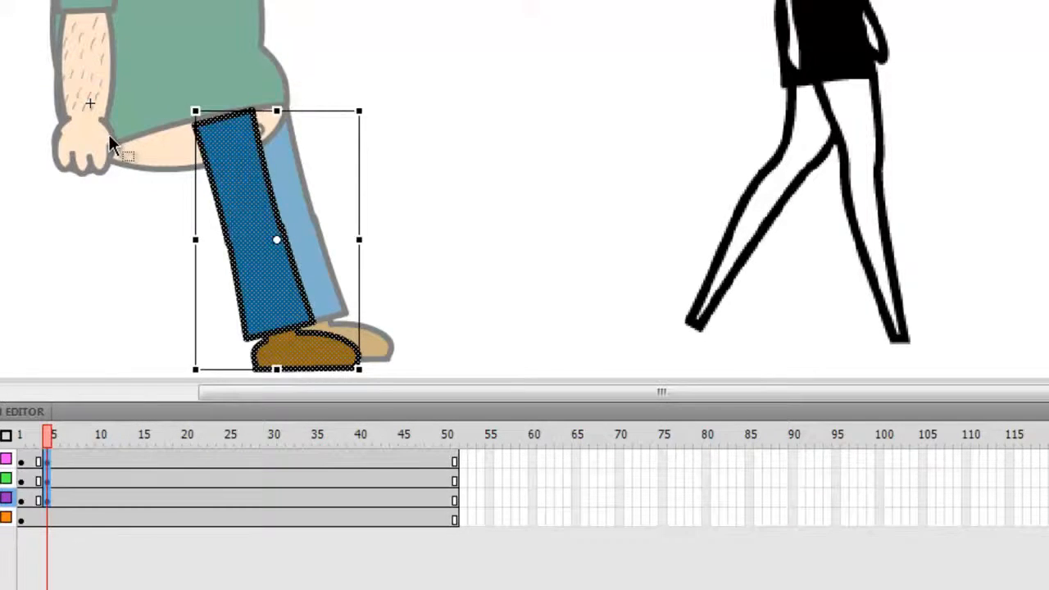
- At frame 4, rotate the top leg piece slightly backward to match the reference stride and keep it under the belly
click(22, 462)
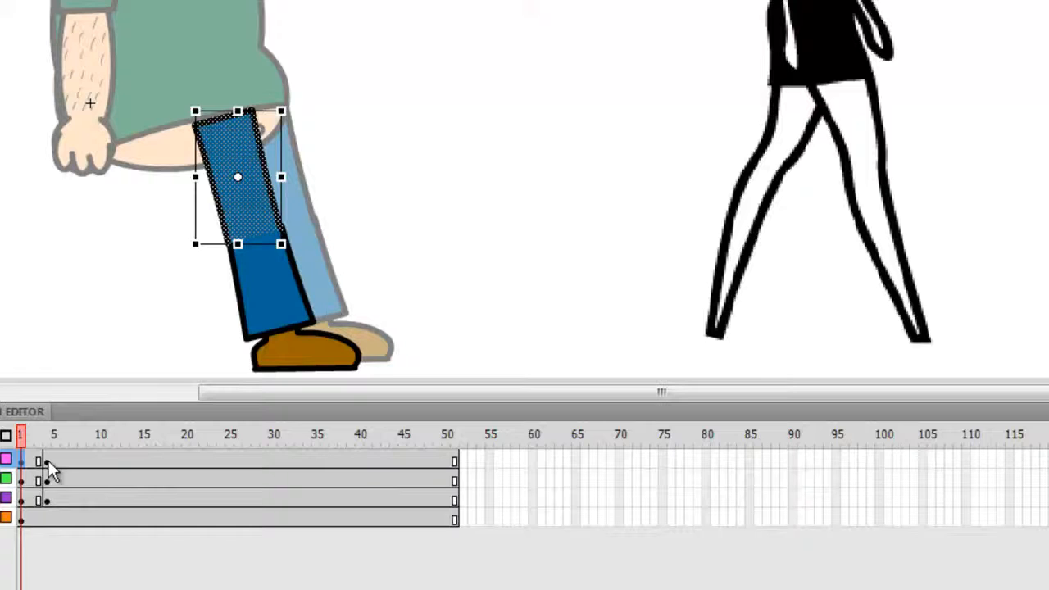
click(47, 460)
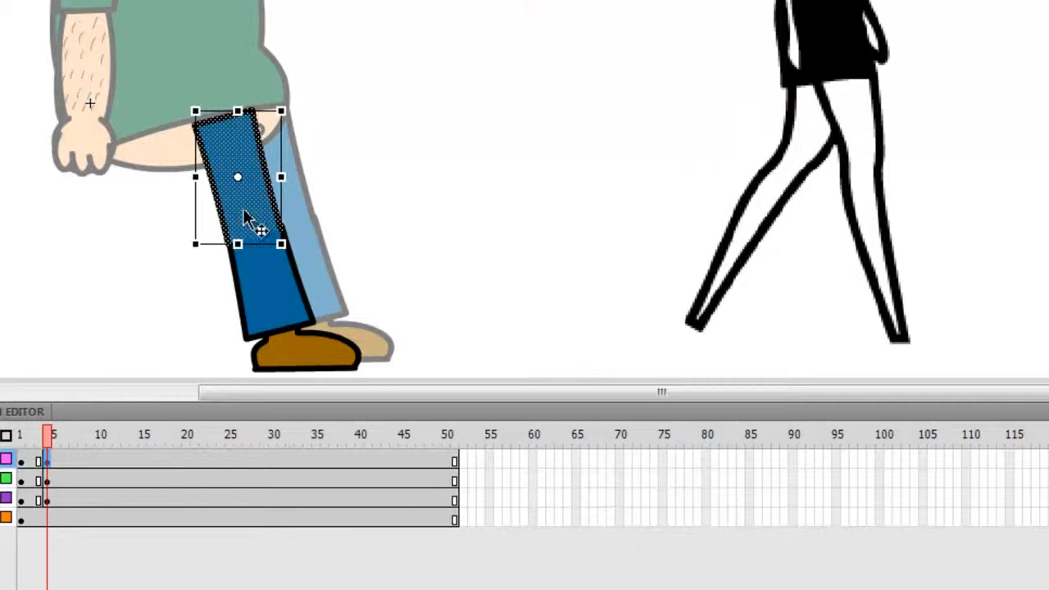
mouse_move(275, 243)
mouse_down()
mouse_move(297, 251)
mouse_move(285, 256)
mouse_up()
drag(235, 205, 231, 207)
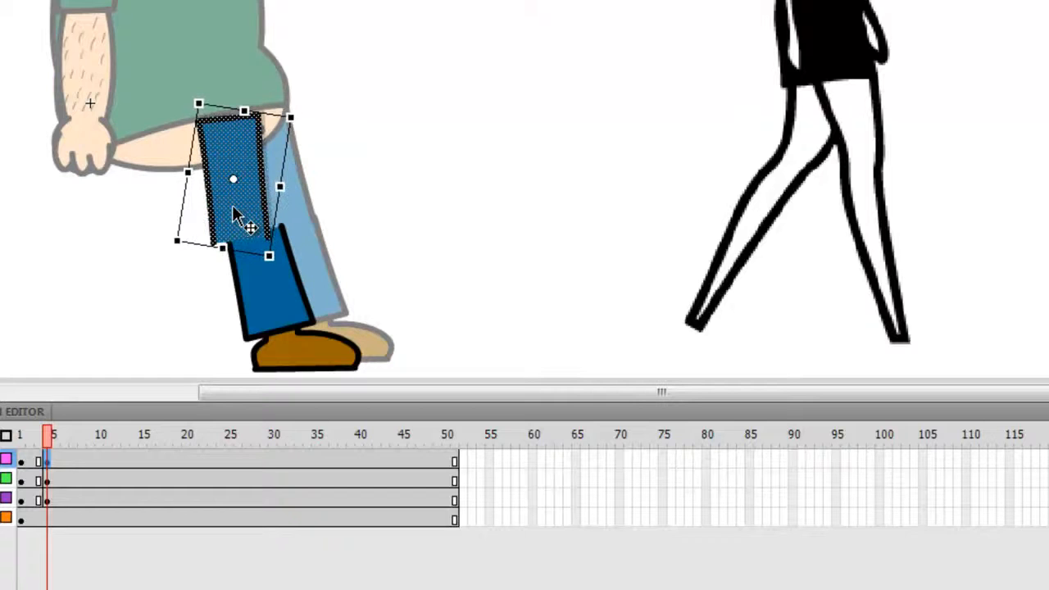
- Rotate the bottom leg piece slightly backward at frame 4 and attach it to the lower end of the top leg
click(277, 309)
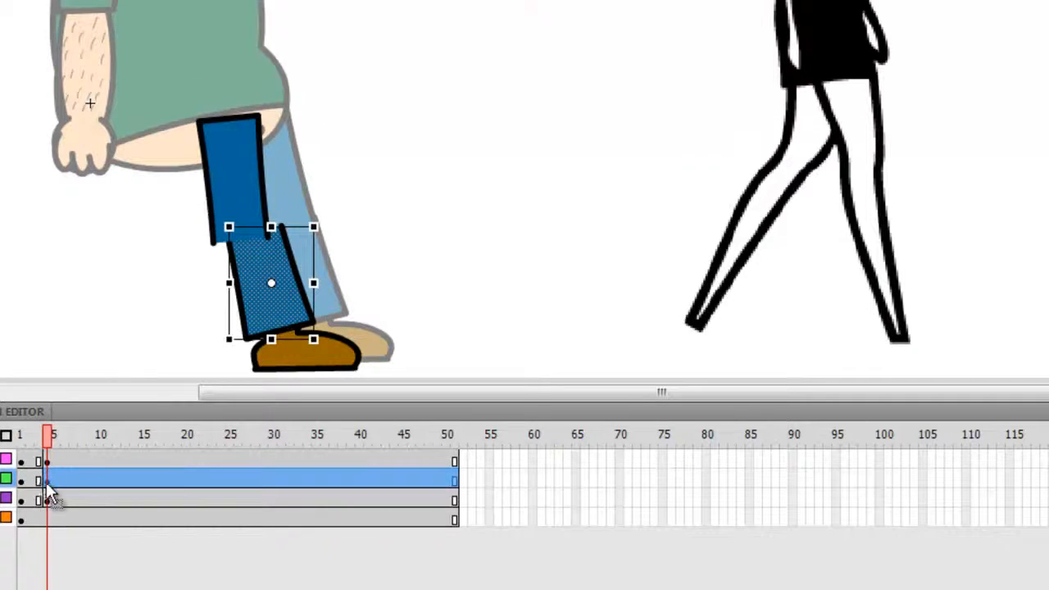
click(47, 480)
drag(316, 341, 309, 348)
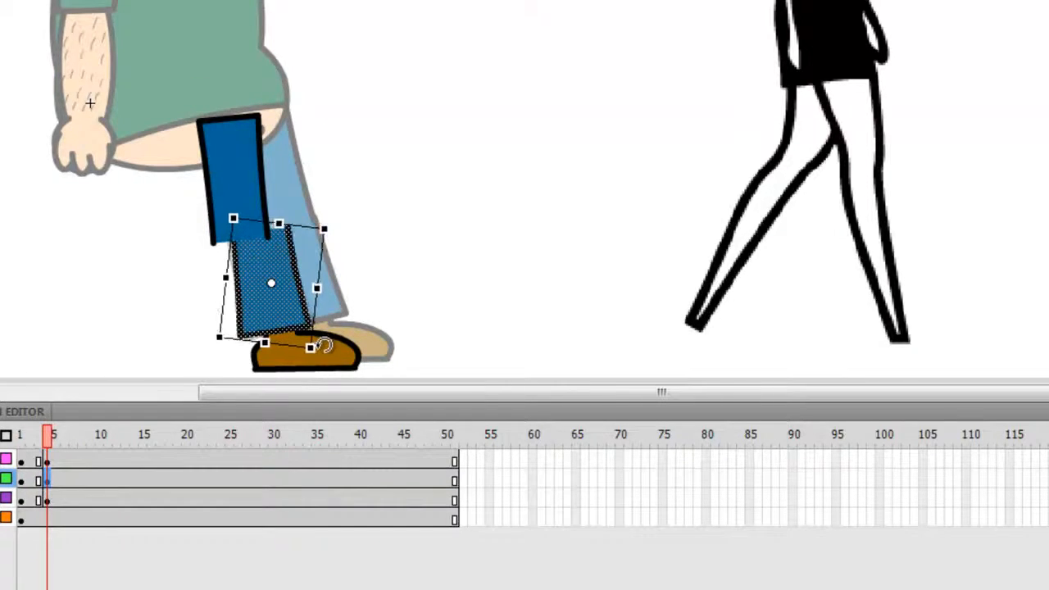
drag(254, 303, 234, 304)
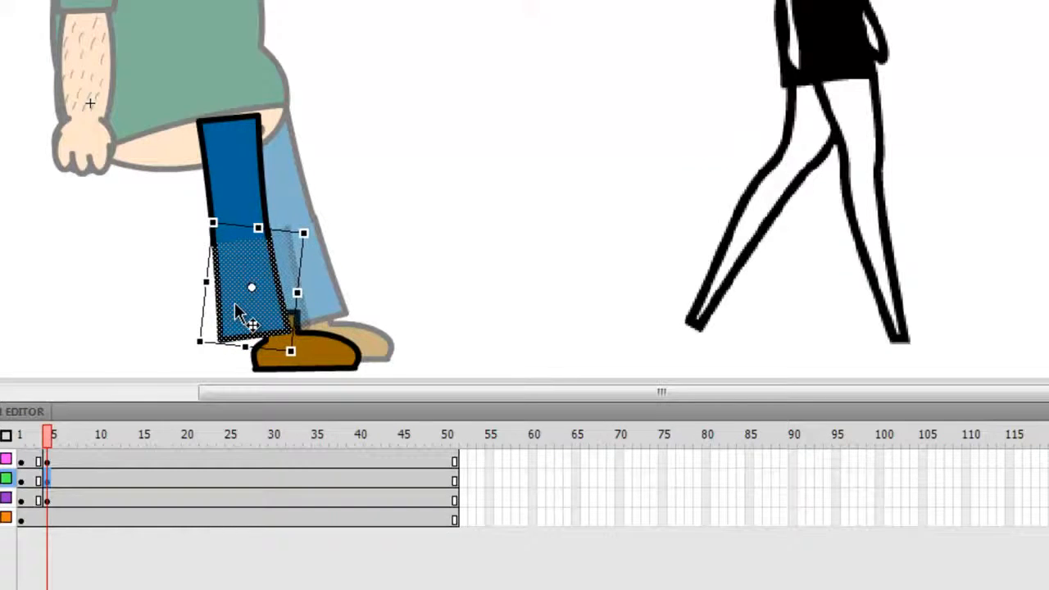
- Move the brown shoe back under the bottom leg piece at frame 4
click(322, 351)
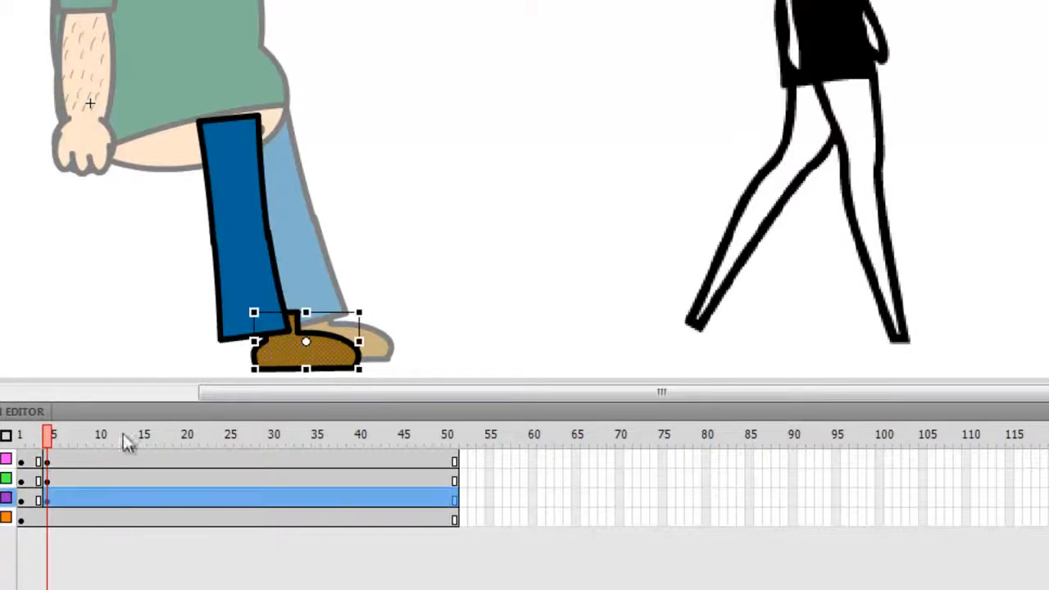
click(42, 496)
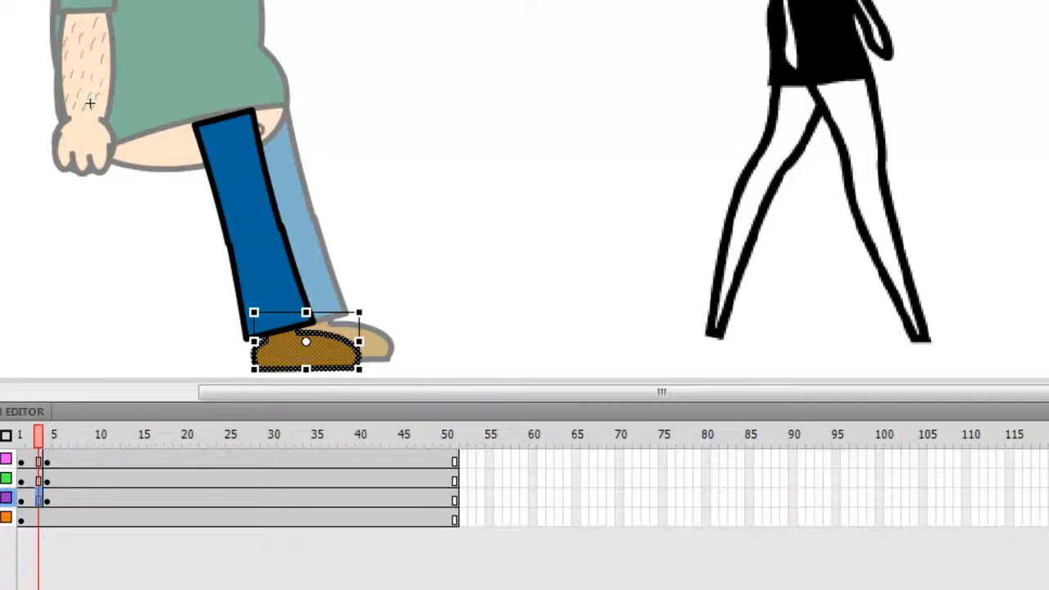
click(48, 499)
drag(339, 368, 296, 357)
- Preview the first frames and insert keyframes at frame 7 on the top leg, bottom leg and shoe layers for the next reference pose
click(20, 461)
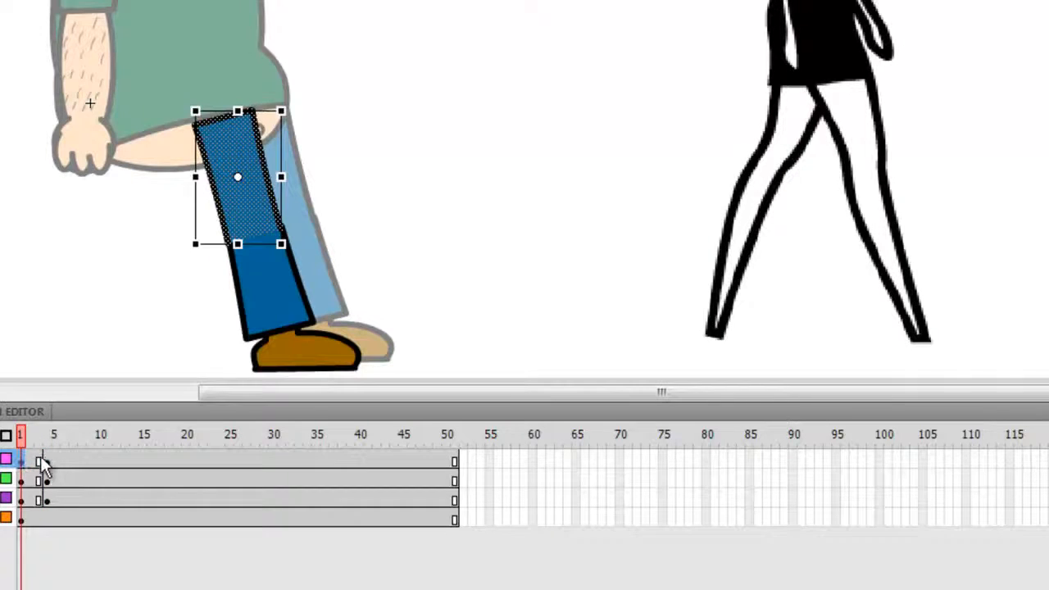
click(43, 460)
click(56, 459)
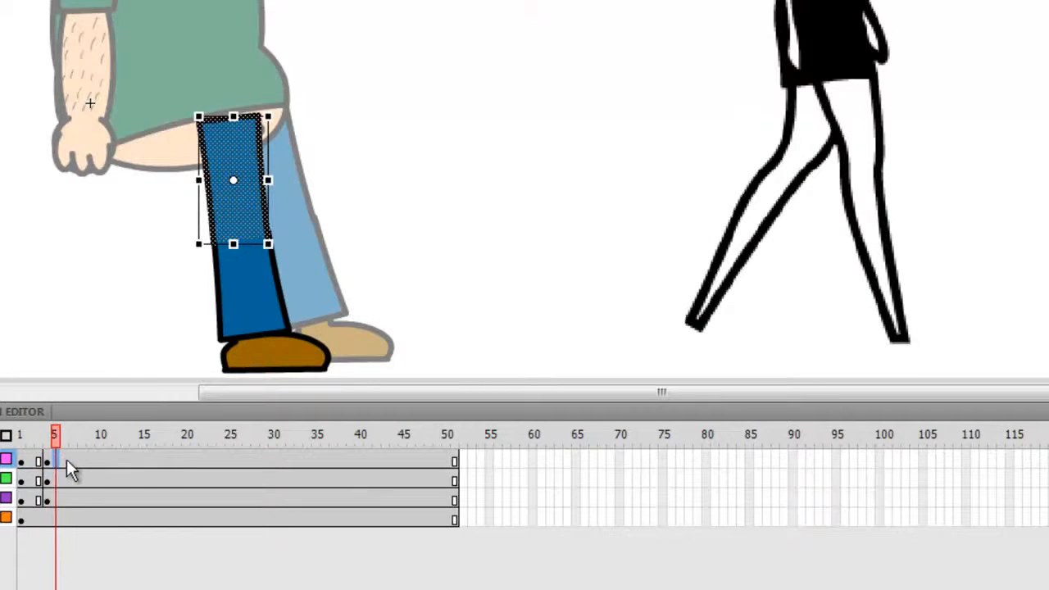
click(66, 459)
click(75, 462)
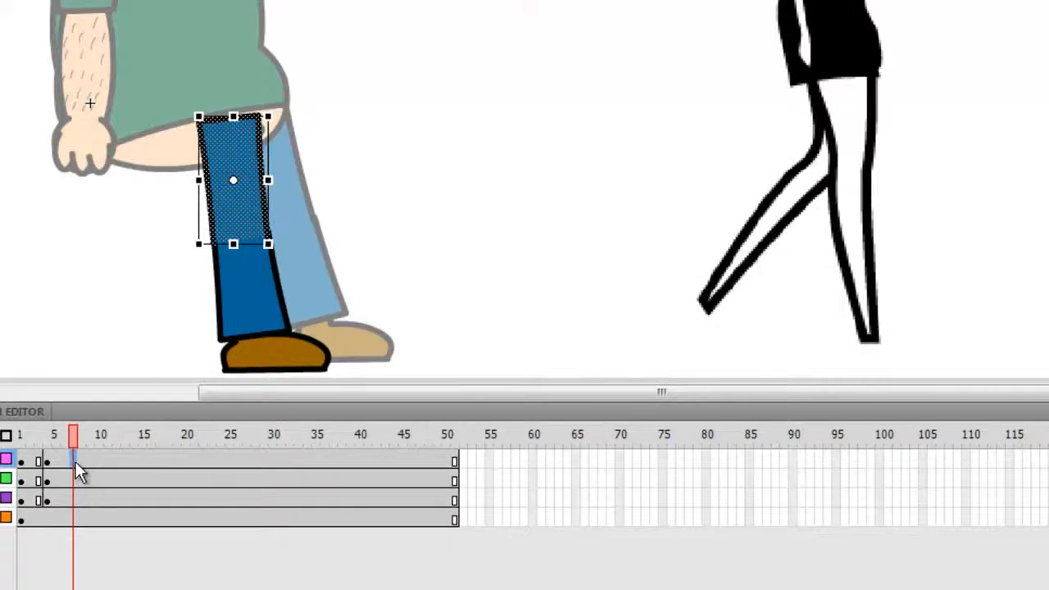
click(65, 458)
click(73, 459)
click(72, 497)
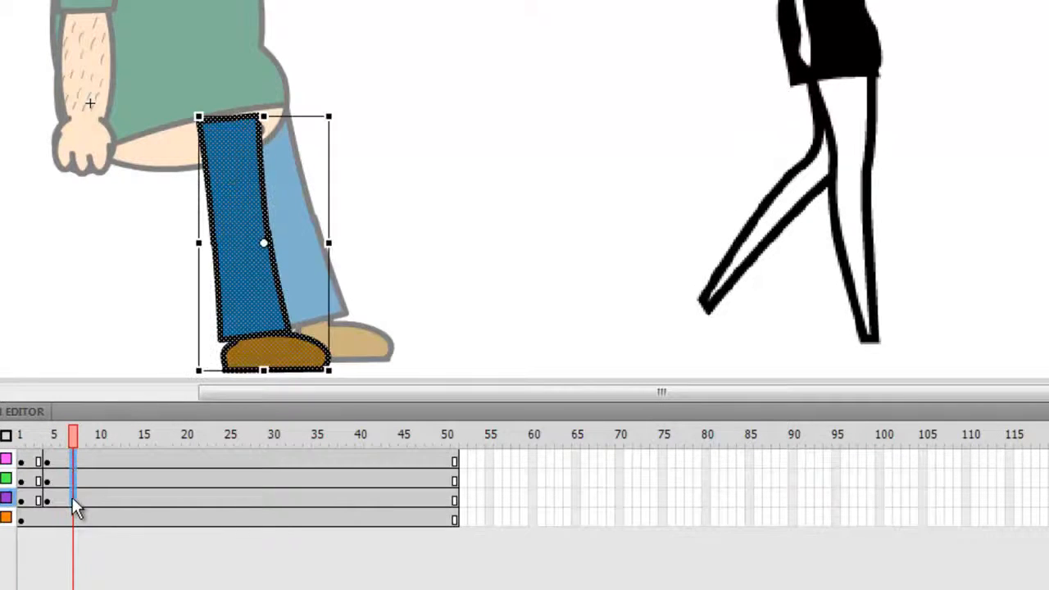
right_click(73, 498)
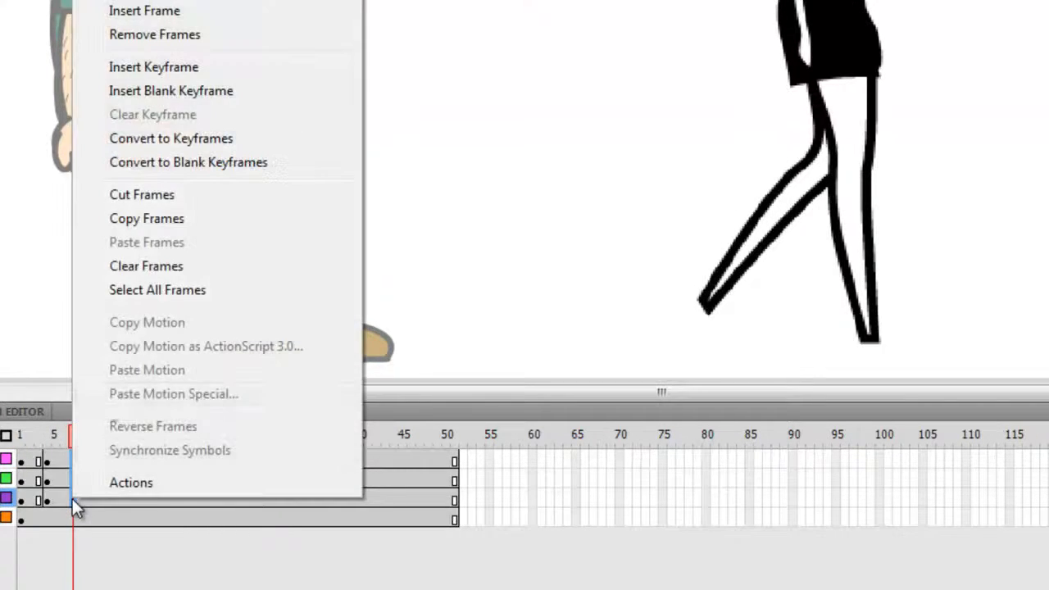
click(197, 67)
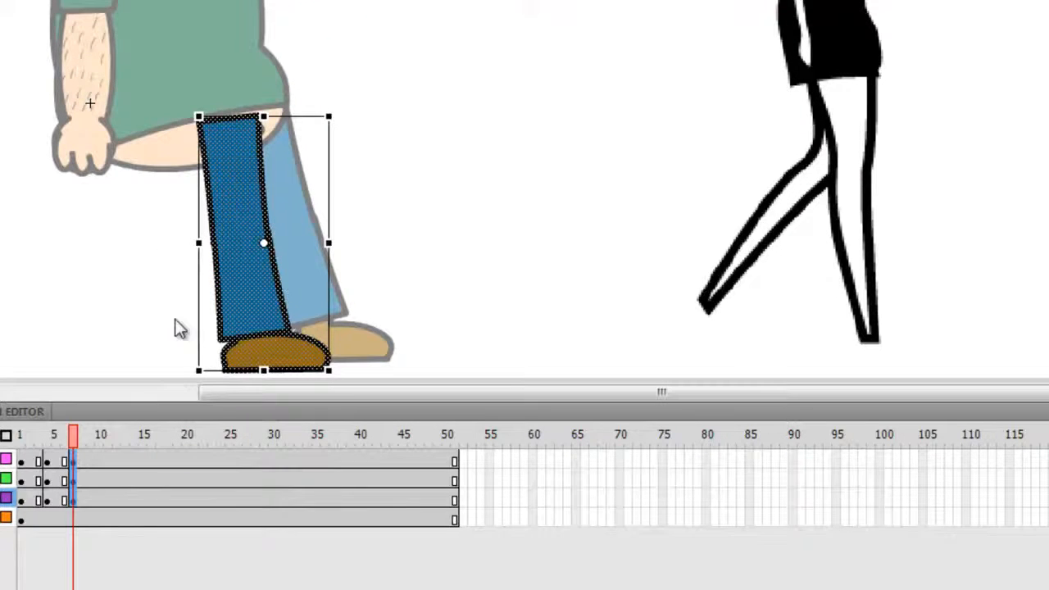
- At frame 7, rotate the top leg piece closer to vertical and shift it slightly backward under the belly
click(404, 252)
click(246, 167)
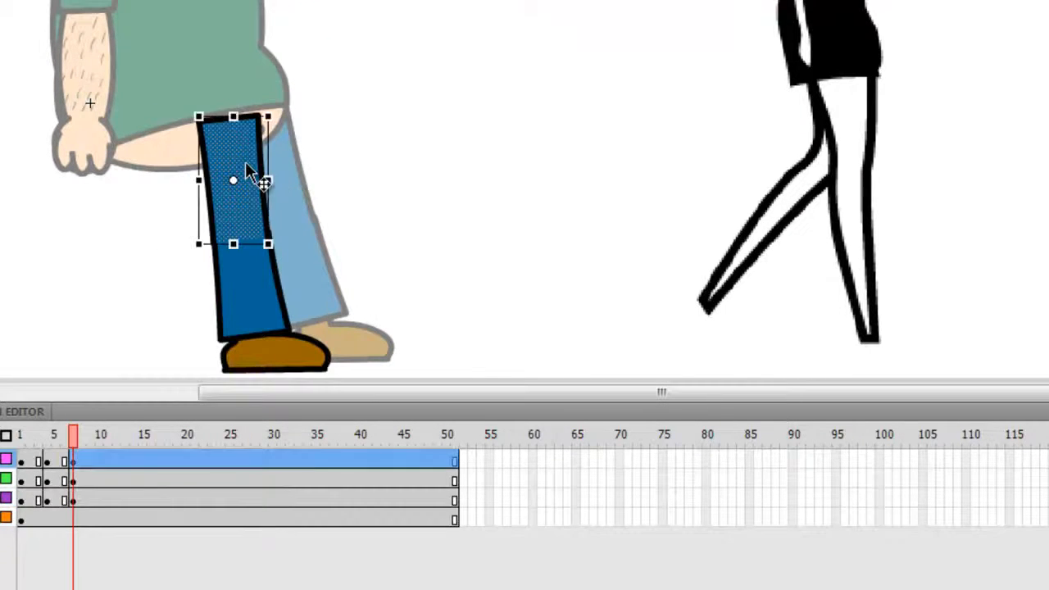
click(71, 457)
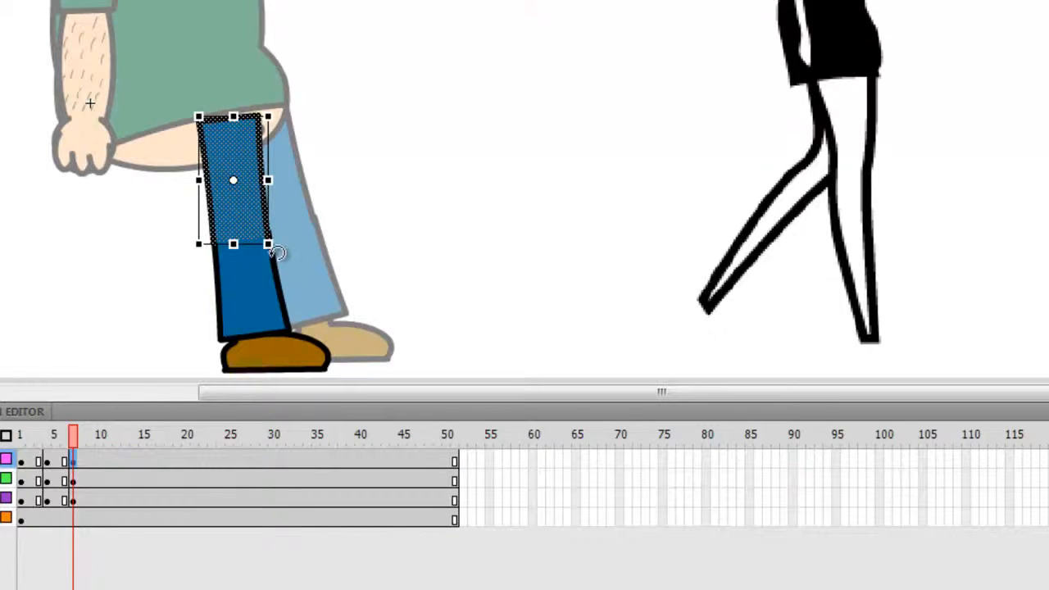
mouse_move(270, 246)
mouse_down()
mouse_move(253, 227)
mouse_move(284, 261)
mouse_up()
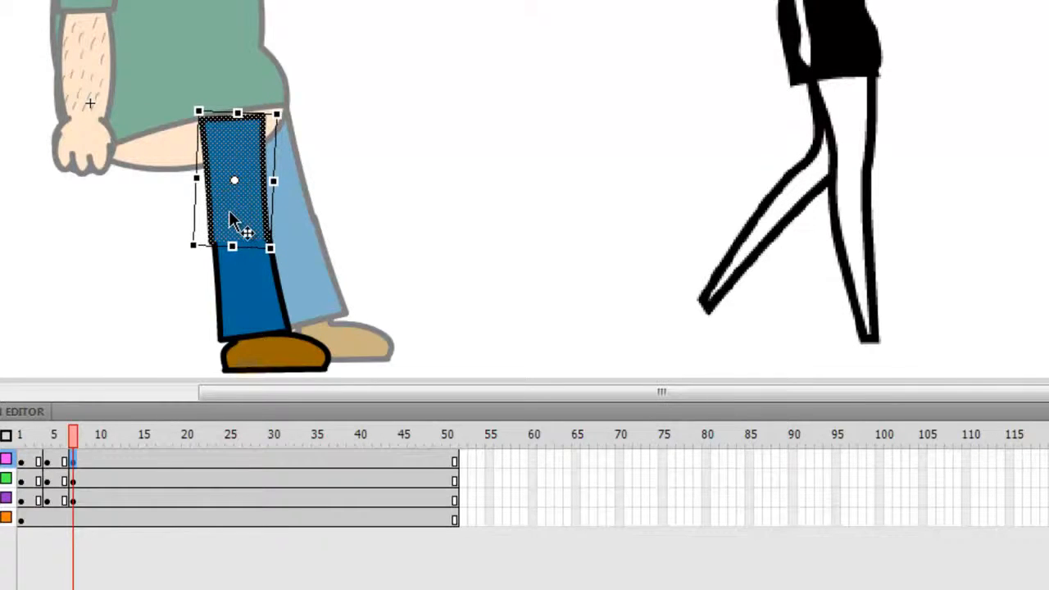
drag(238, 211, 215, 224)
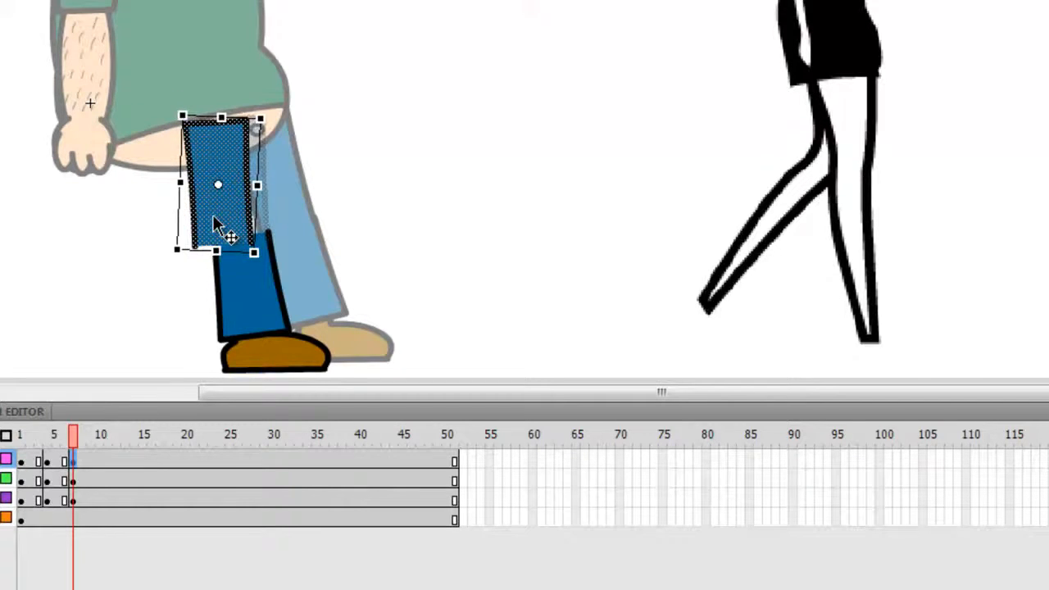
- Rotate the bottom leg piece backward at frame 7, attach it to the top leg and nudge it up into alignment
click(235, 287)
click(75, 480)
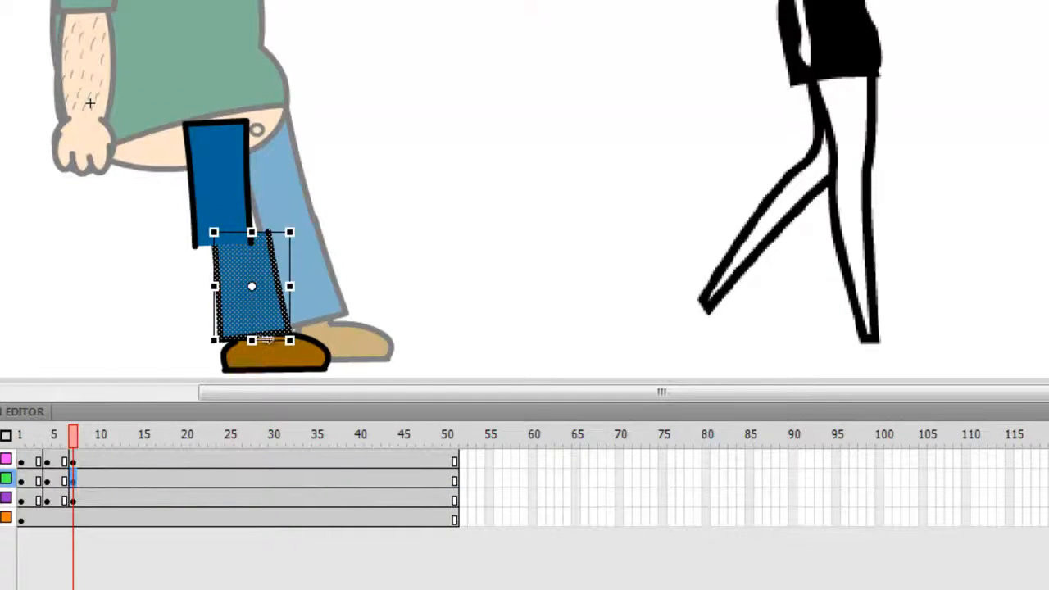
drag(307, 352, 301, 359)
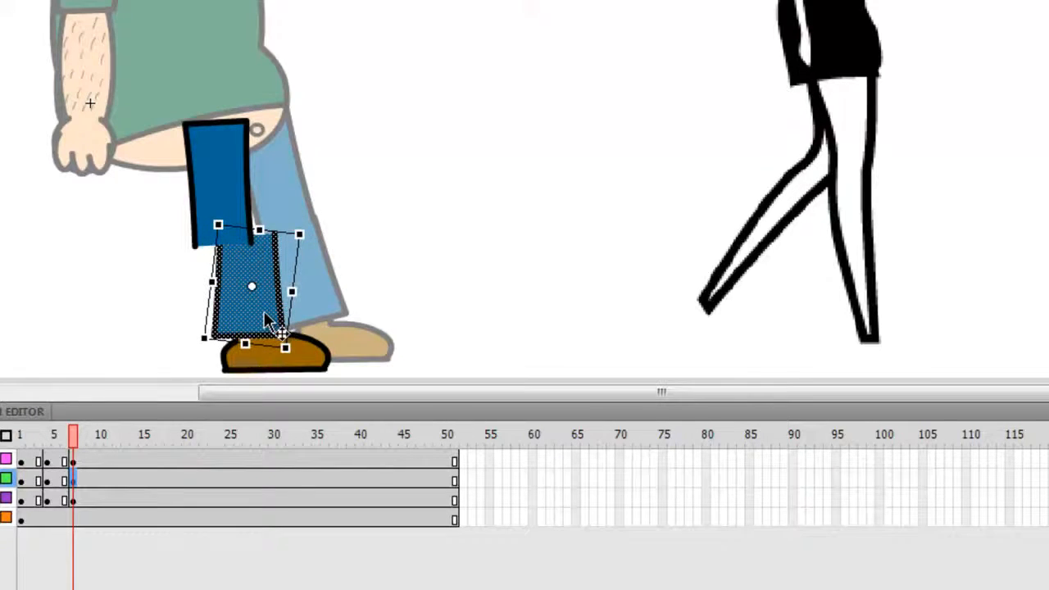
drag(264, 311, 240, 315)
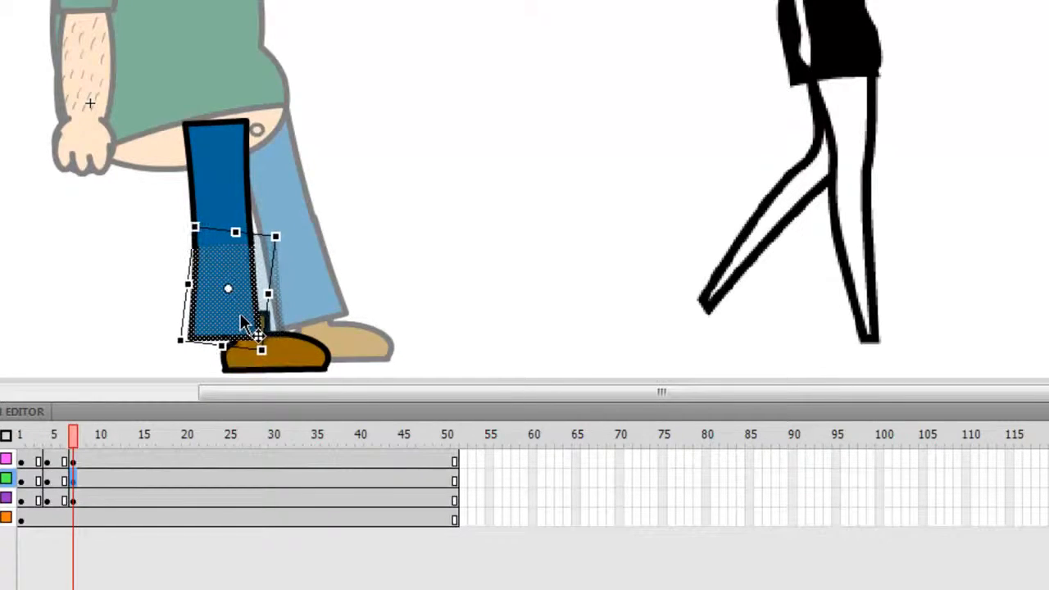
key(Up)
key(Up)
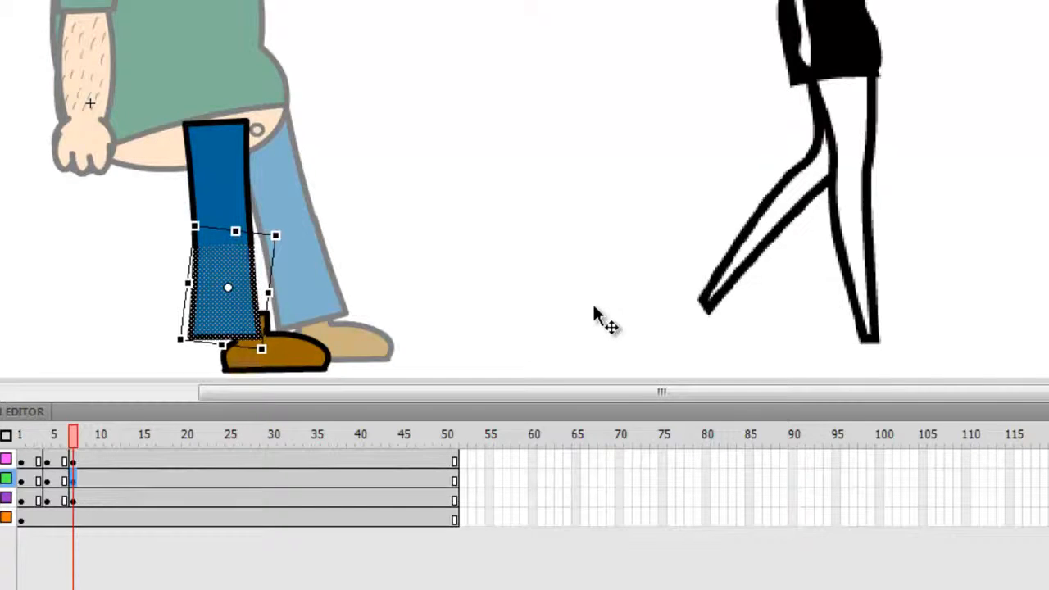
- Move the brown shoe back under the bottom leg piece at frame 7 and compare the poses at frames 3, 4 and 7
click(323, 361)
click(73, 498)
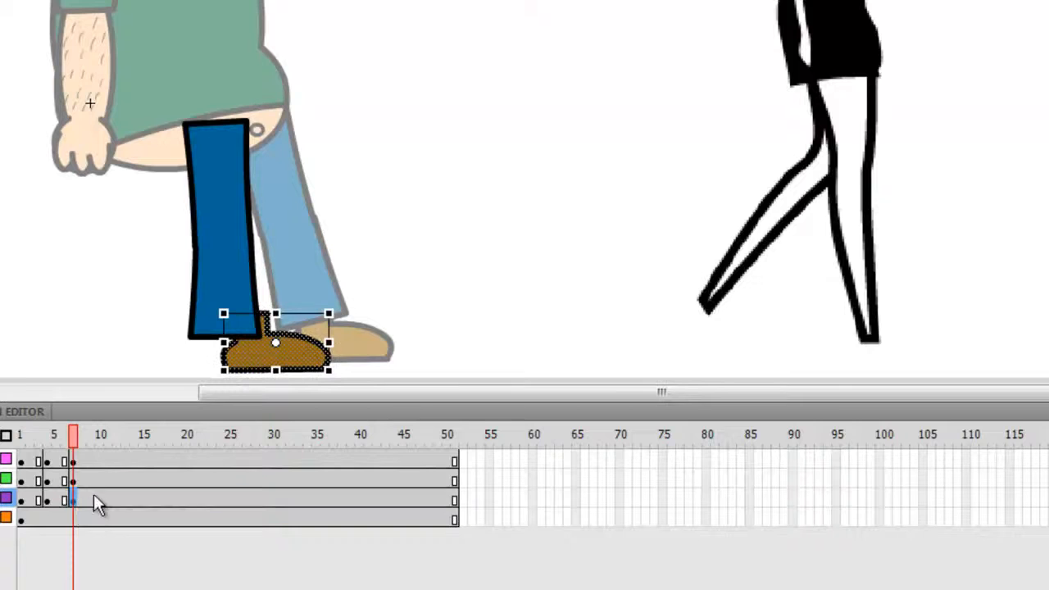
drag(310, 358, 277, 350)
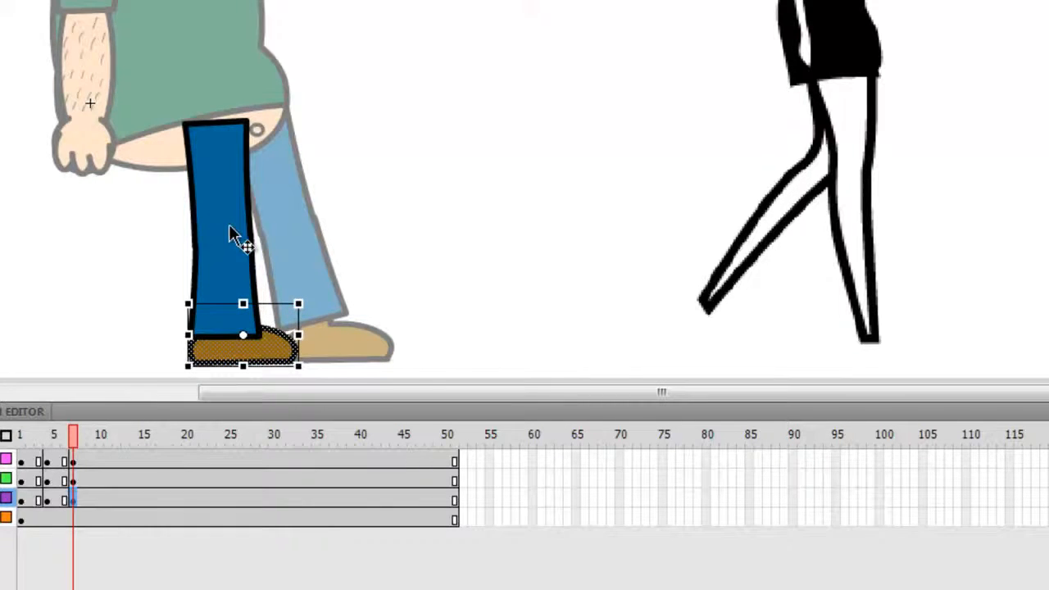
click(41, 499)
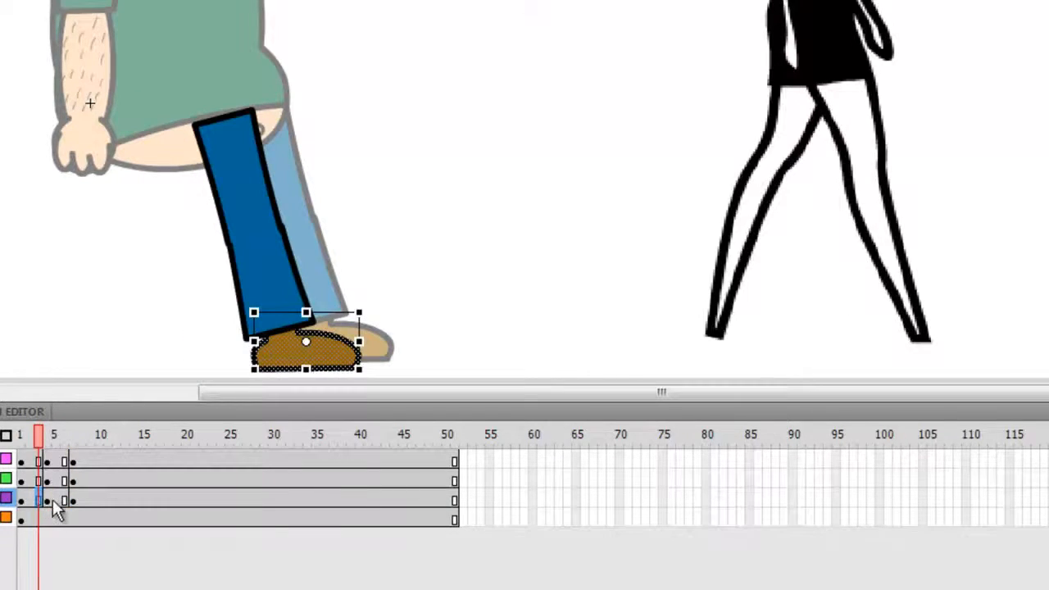
click(48, 499)
click(70, 500)
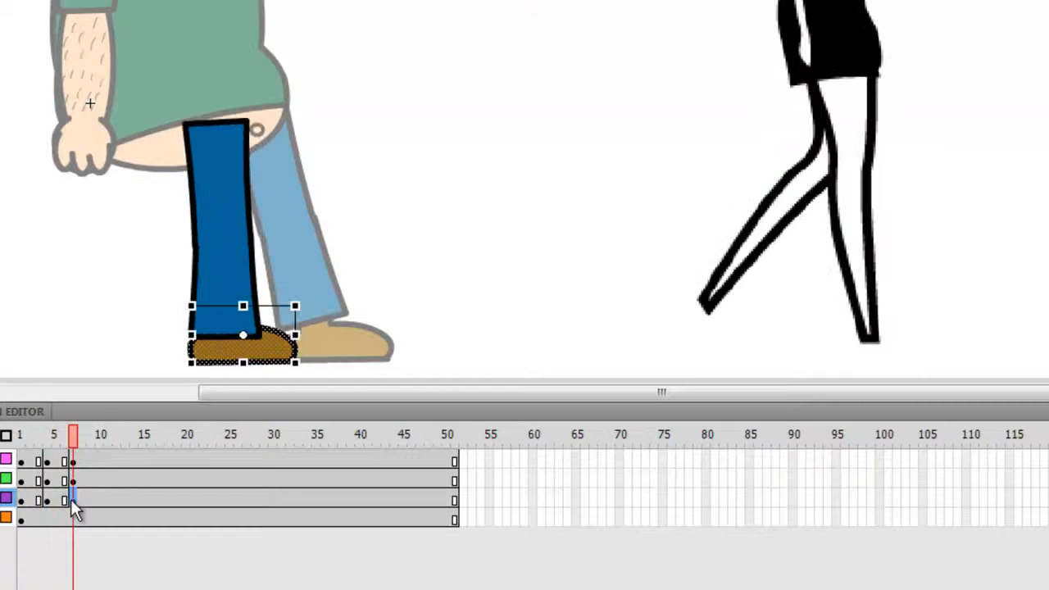
- Find the next reference pose and insert keyframes at frame 10 on the top leg, bottom leg and shoe layers
click(97, 461)
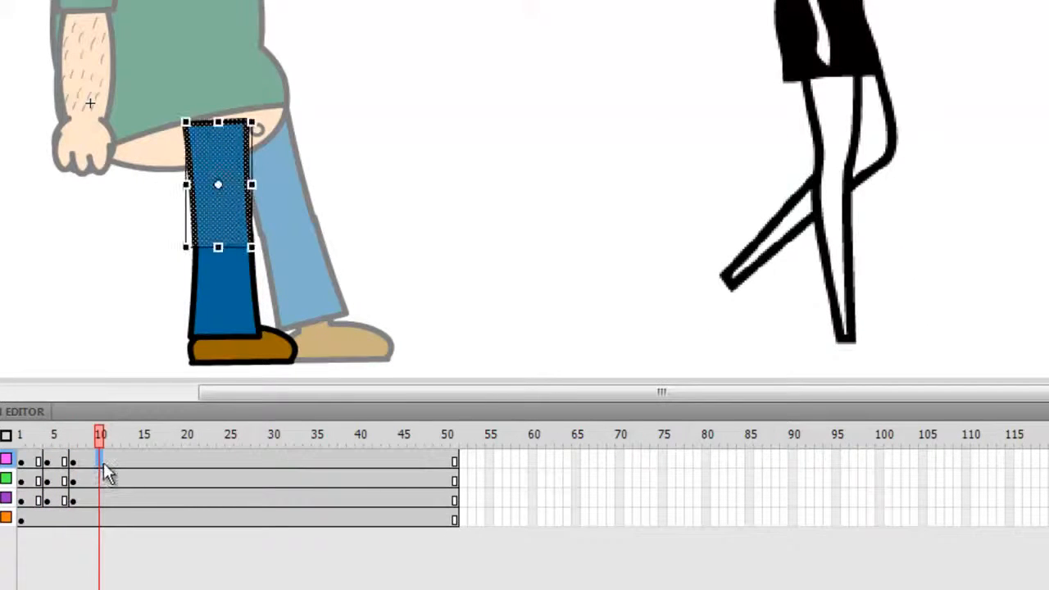
click(101, 459)
click(91, 457)
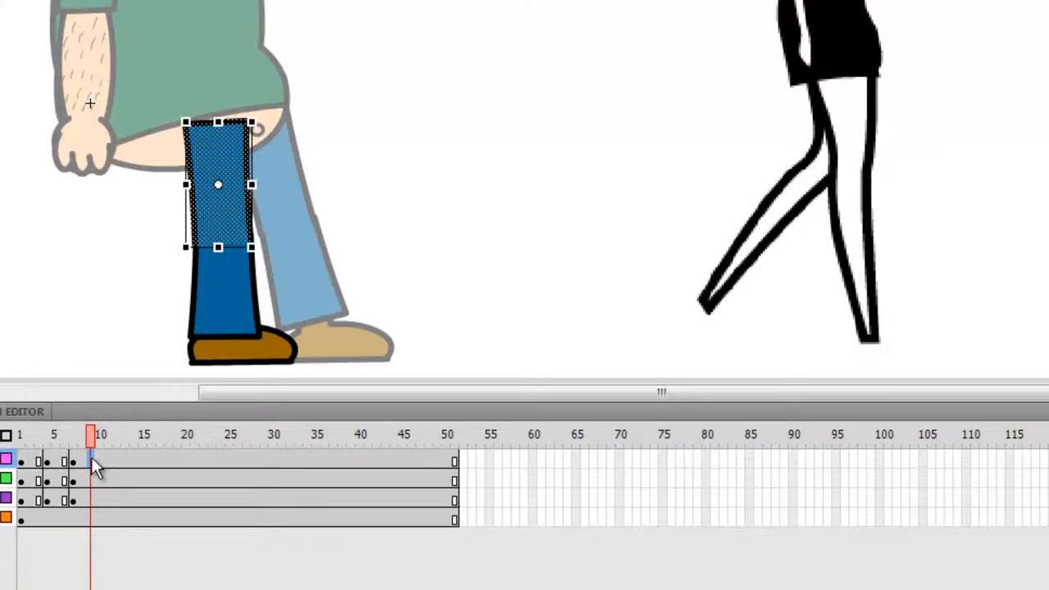
click(101, 456)
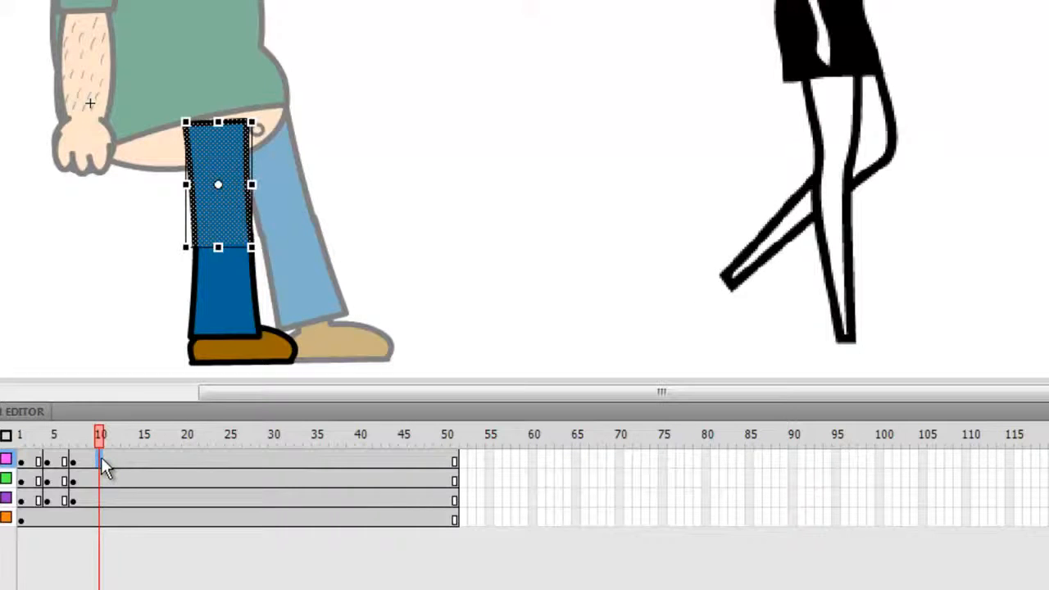
shift+click(100, 503)
right_click(100, 502)
click(209, 74)
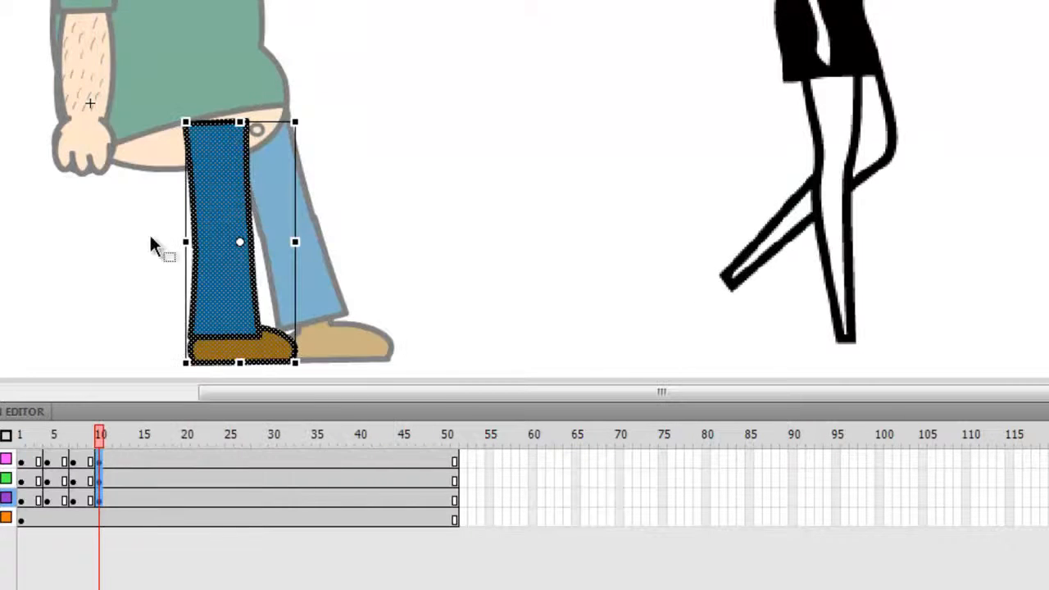
- Shift the whole leg with its shoe slightly backward at frame 10 and compare the pose with frame 7
click(69, 461)
click(75, 459)
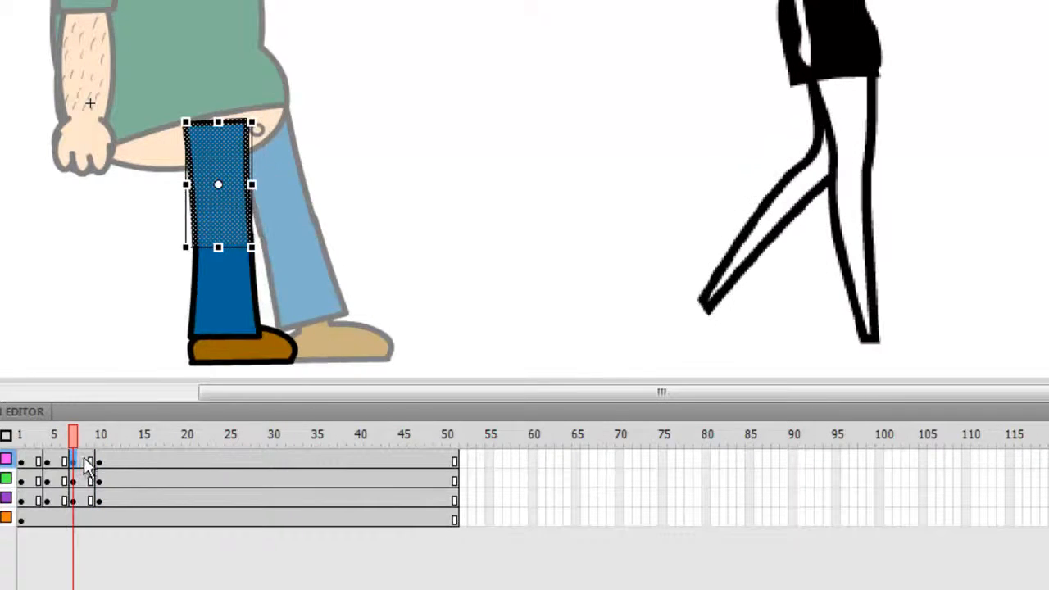
click(98, 459)
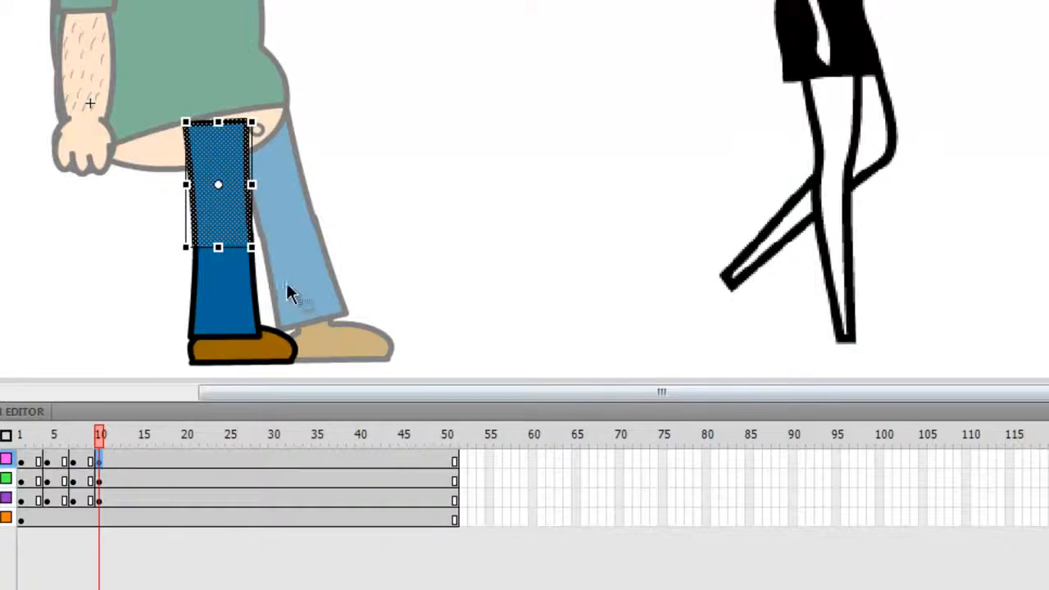
drag(126, 71, 335, 370)
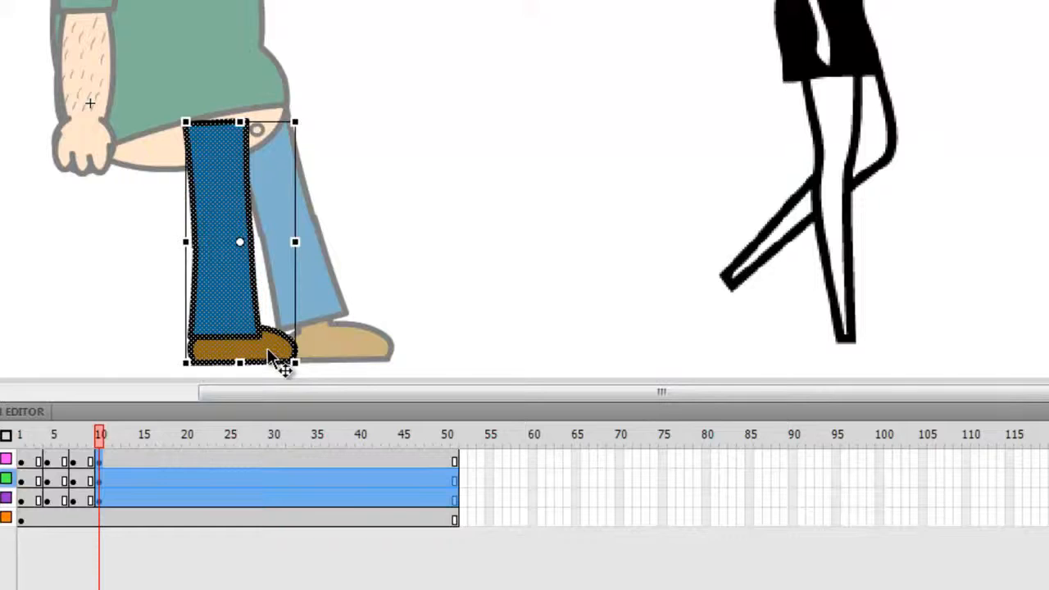
drag(269, 354, 246, 355)
click(73, 462)
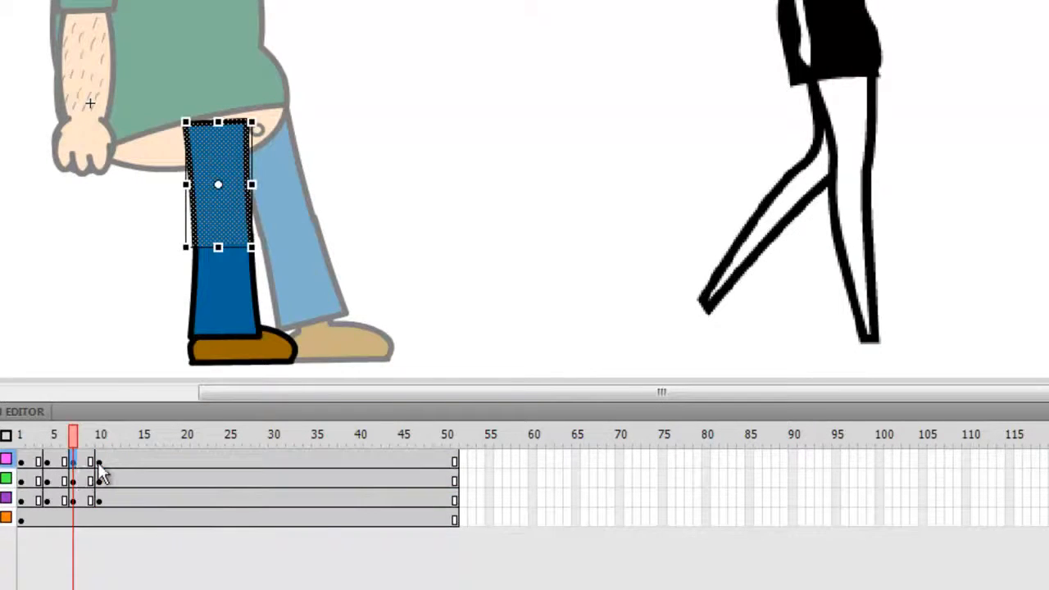
click(98, 462)
- Insert keyframes at frame 13 on the top leg, bottom leg and shoe layers for the next reference pose
drag(109, 462, 126, 462)
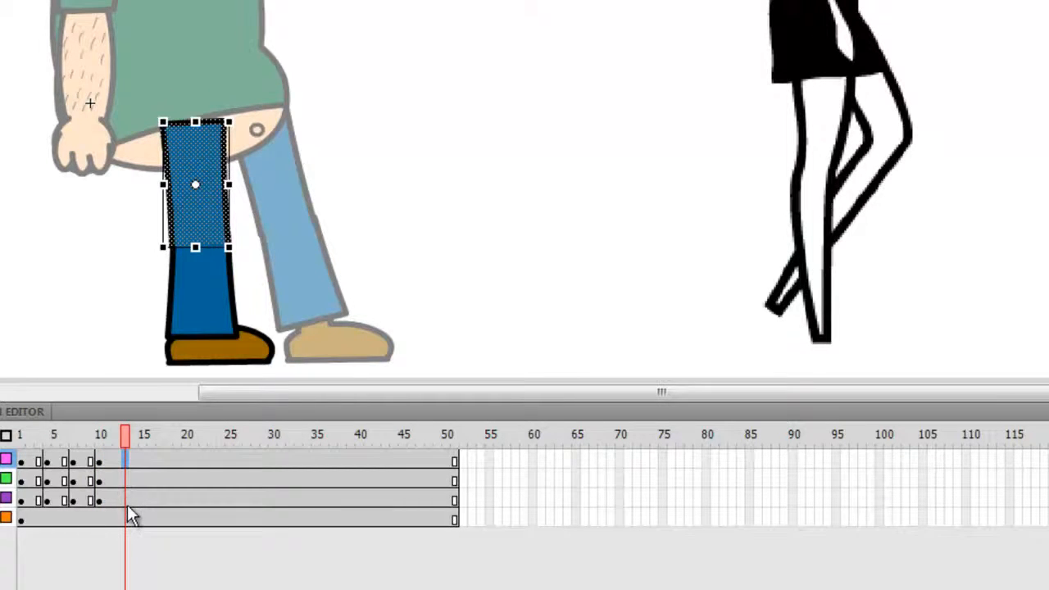
shift+click(126, 500)
right_click(126, 501)
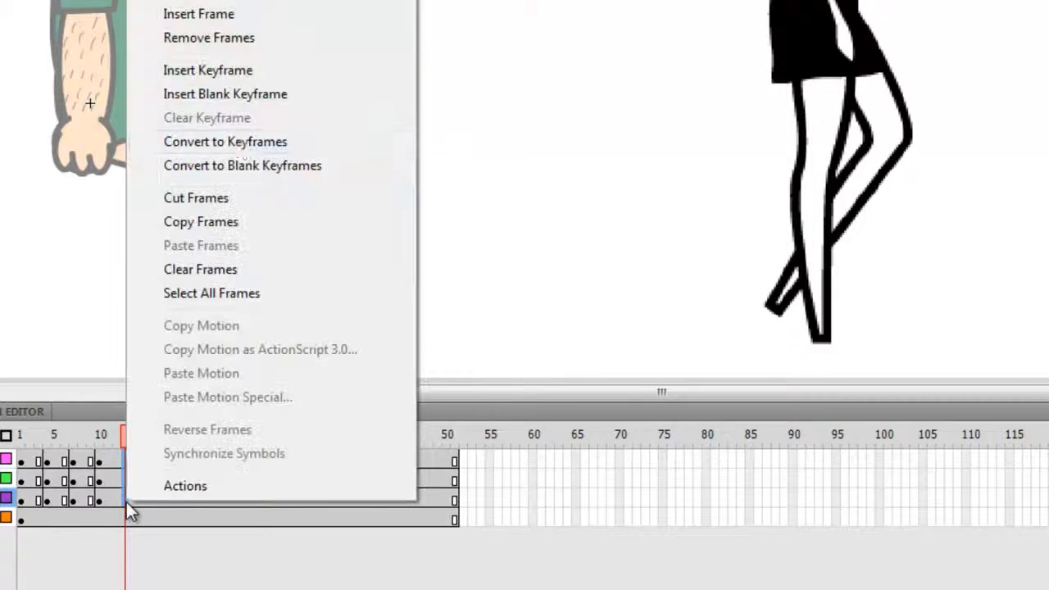
click(247, 74)
click(79, 223)
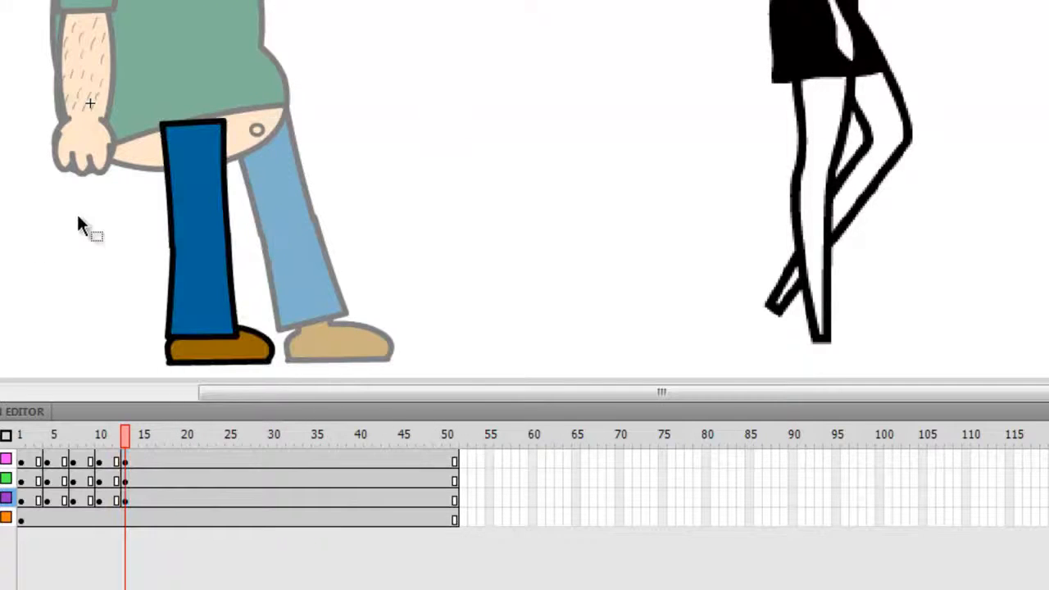
- At frame 13, rotate the top leg piece so its knee end swings slightly backward under the belly
click(181, 179)
click(125, 463)
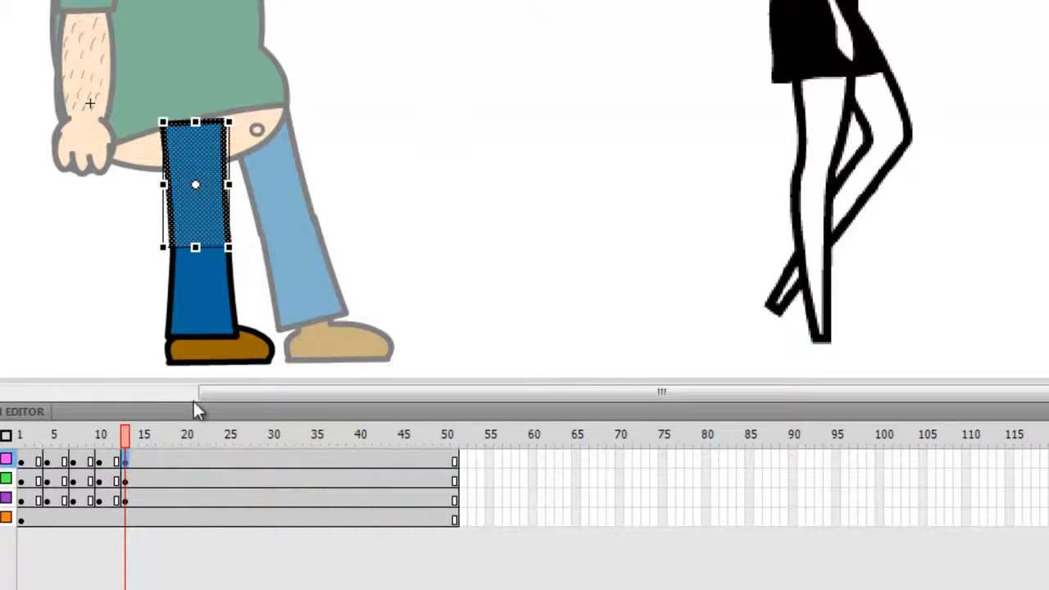
drag(246, 256, 202, 235)
- Rotate the bottom leg piece slightly backward at frame 13 and attach it to the end of the top leg
click(205, 300)
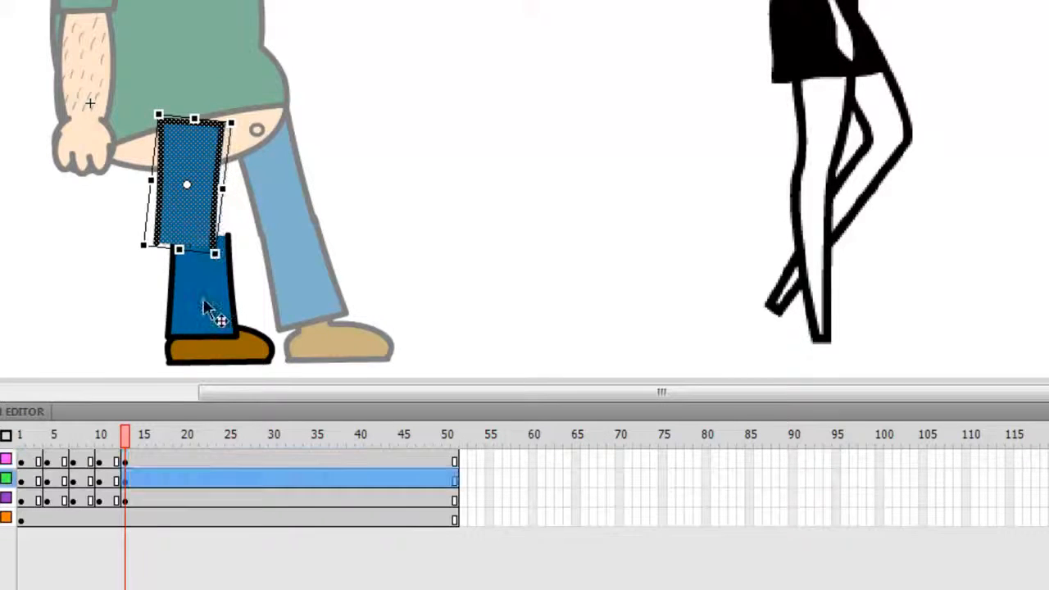
click(122, 480)
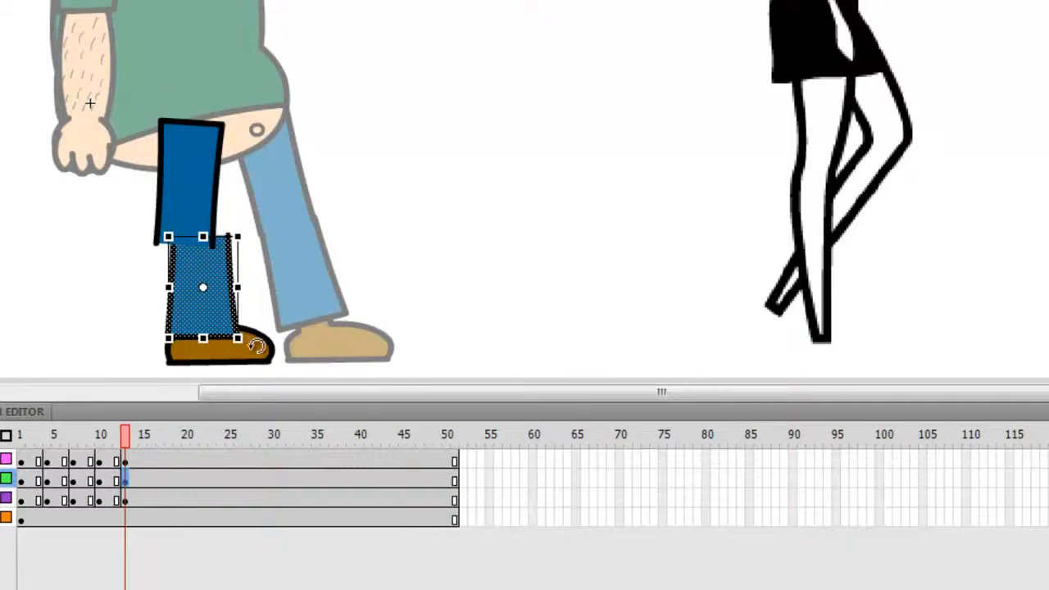
drag(257, 345, 252, 351)
drag(214, 310, 199, 304)
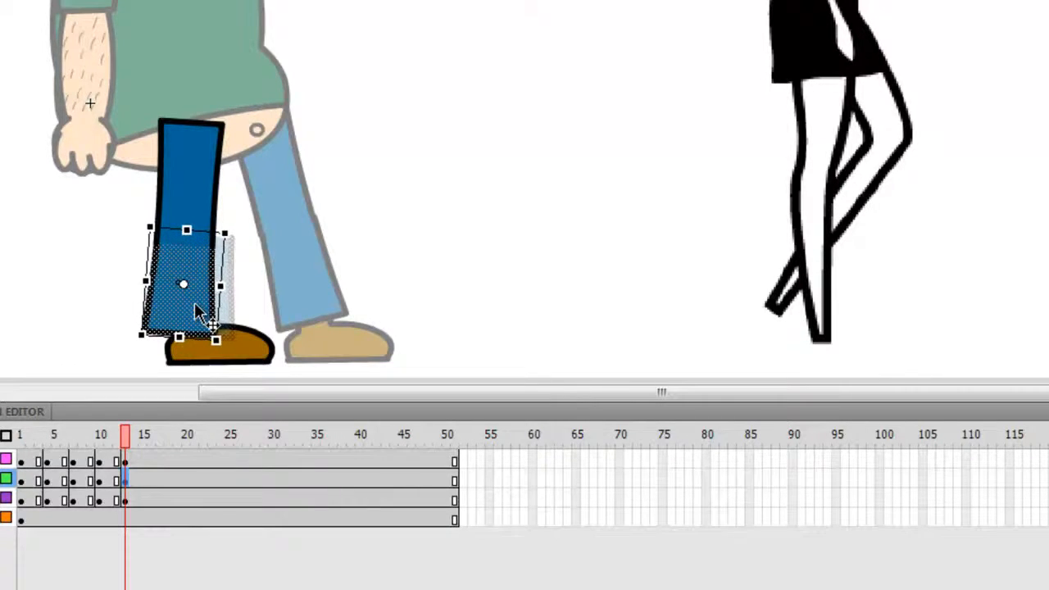
- Tilt the brown shoe slightly toe-down at frame 13 and move it back under the bottom leg piece
click(254, 354)
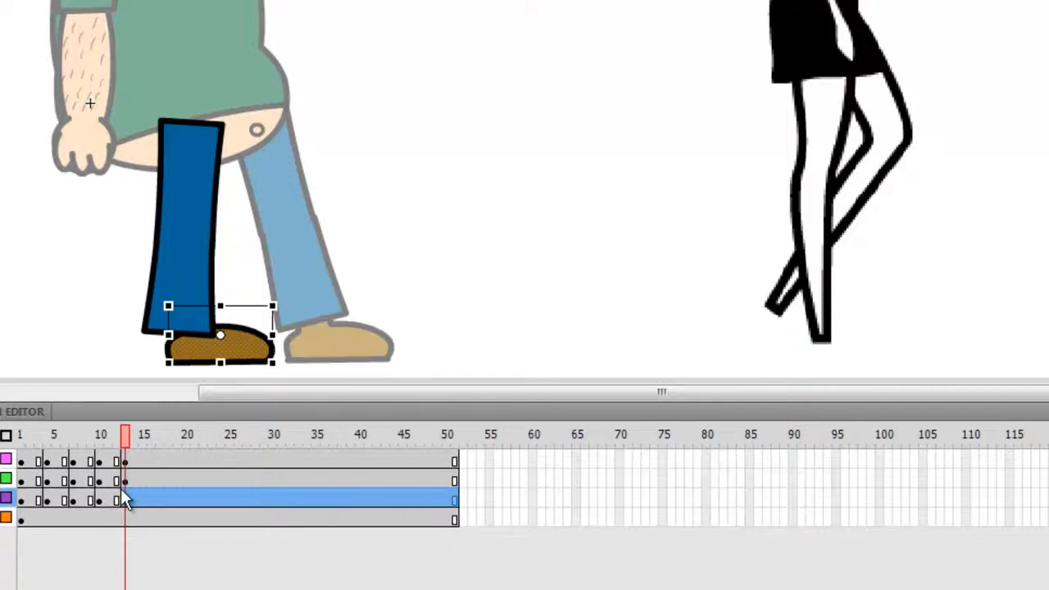
click(123, 499)
drag(276, 368, 221, 356)
- Insert keyframes at frame 16 on the top leg, bottom leg and shoe layers for the next reference pose
click(150, 461)
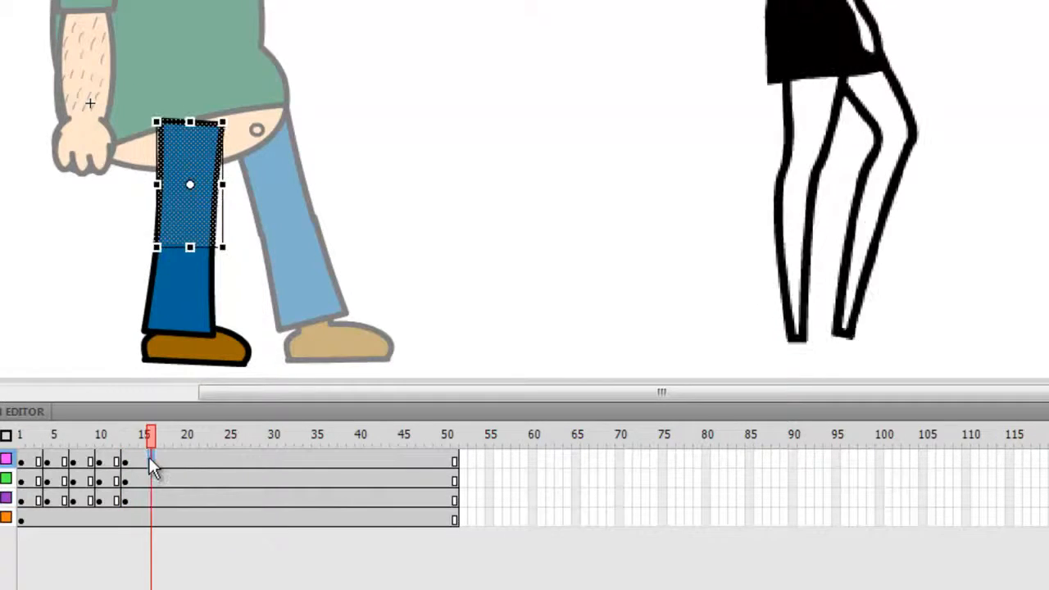
shift+click(151, 500)
right_click(151, 499)
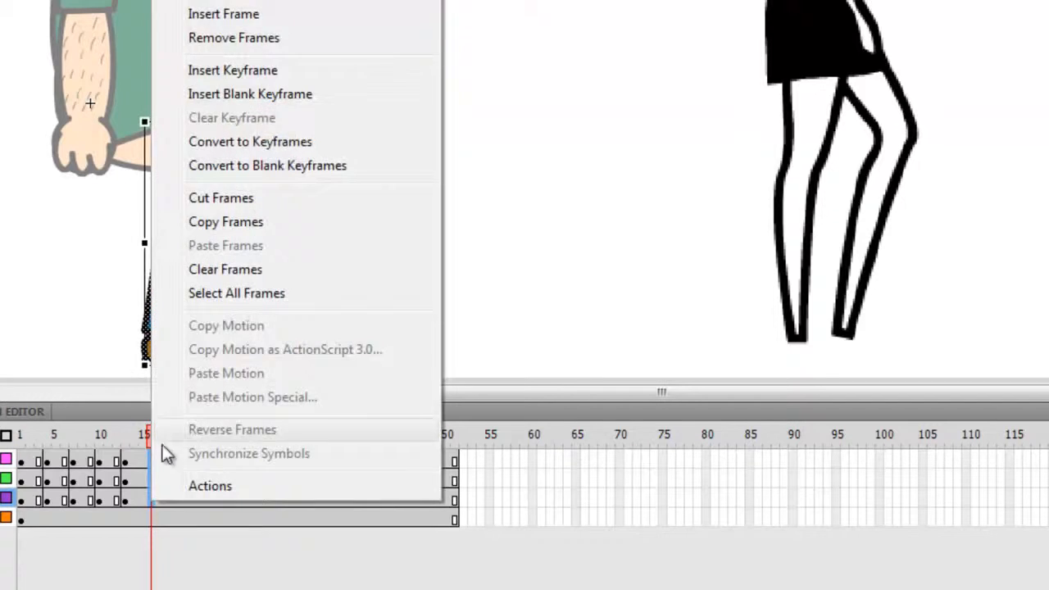
click(265, 70)
- At frame 16, shift the whole leg slightly backward and rotate the top leg piece a little further back
drag(183, 205, 172, 201)
click(399, 214)
click(192, 168)
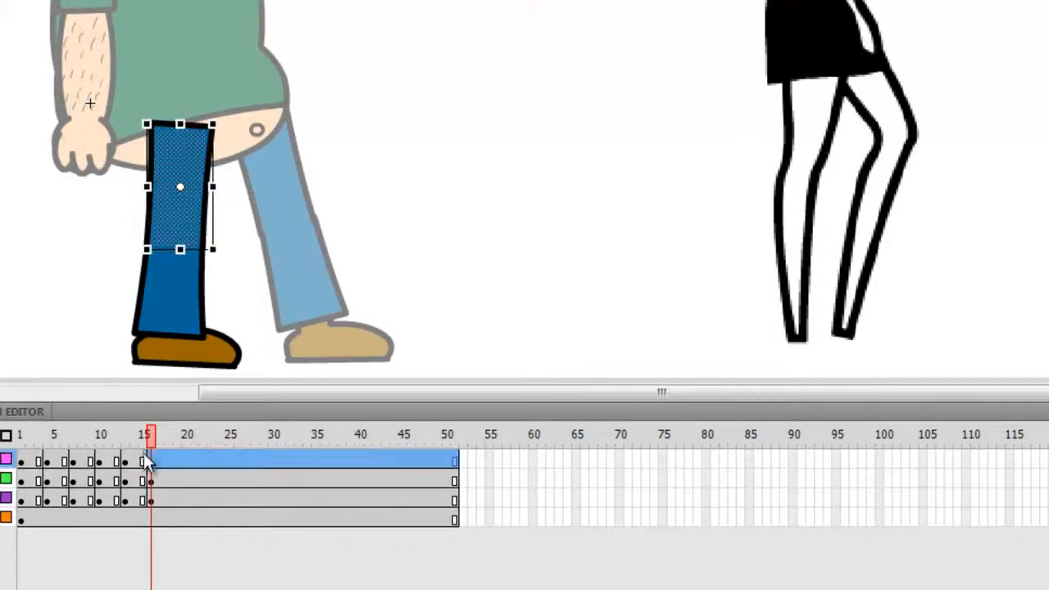
click(150, 428)
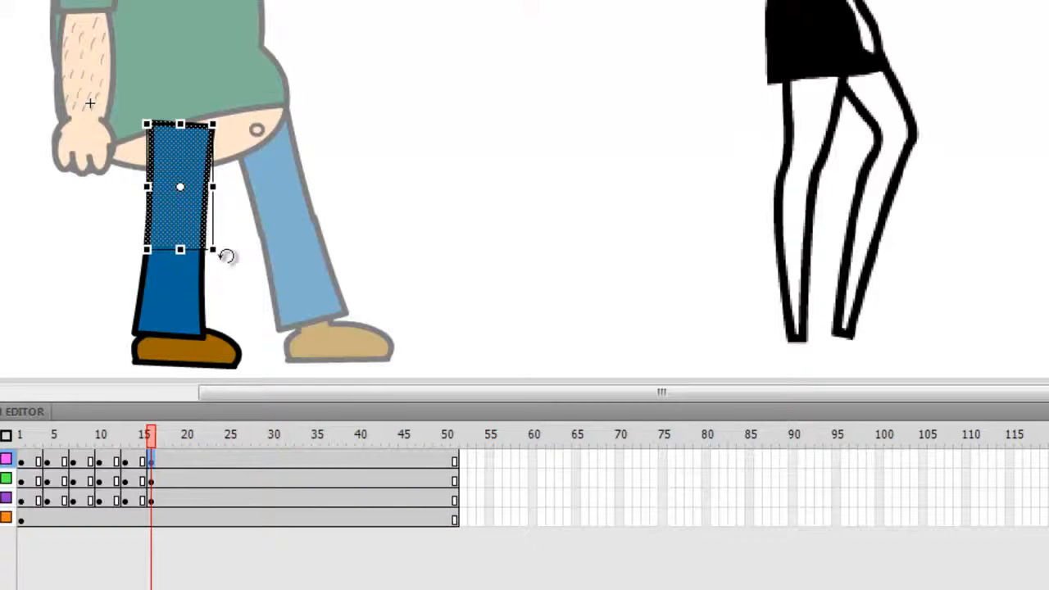
- Rotate the bottom leg piece further backward at frame 16 and line it up with the top leg
click(175, 317)
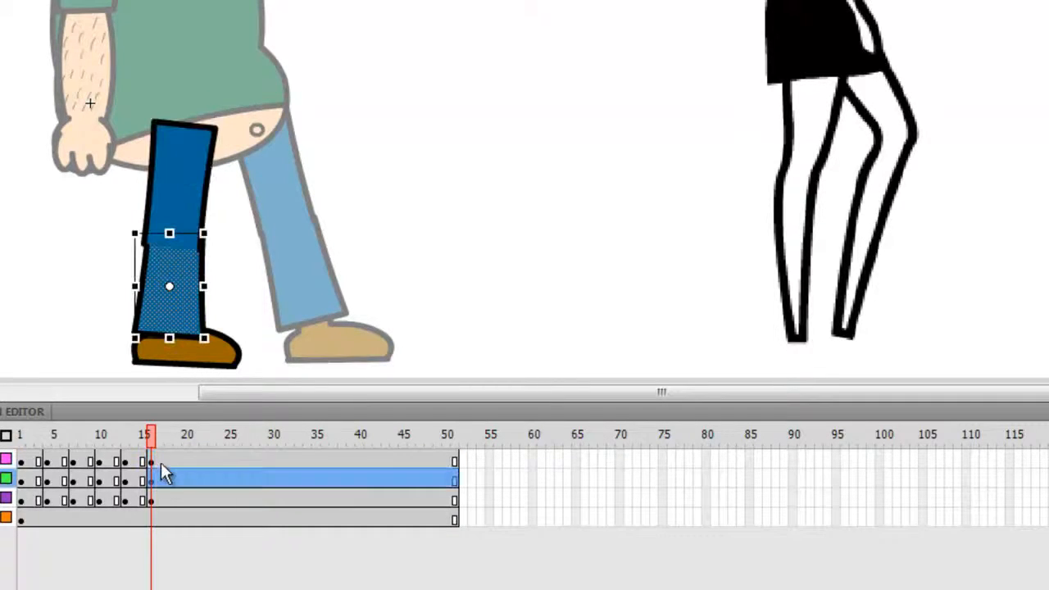
click(152, 478)
drag(219, 341, 187, 314)
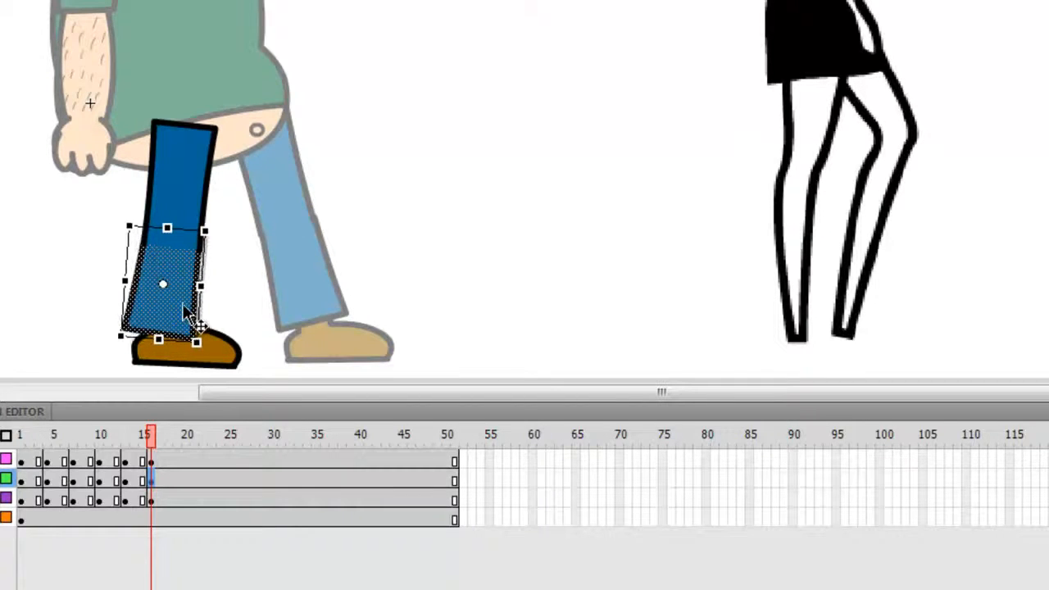
- Tilt the brown shoe further toe-down at frame 16 and move it back under the bottom leg piece
click(218, 358)
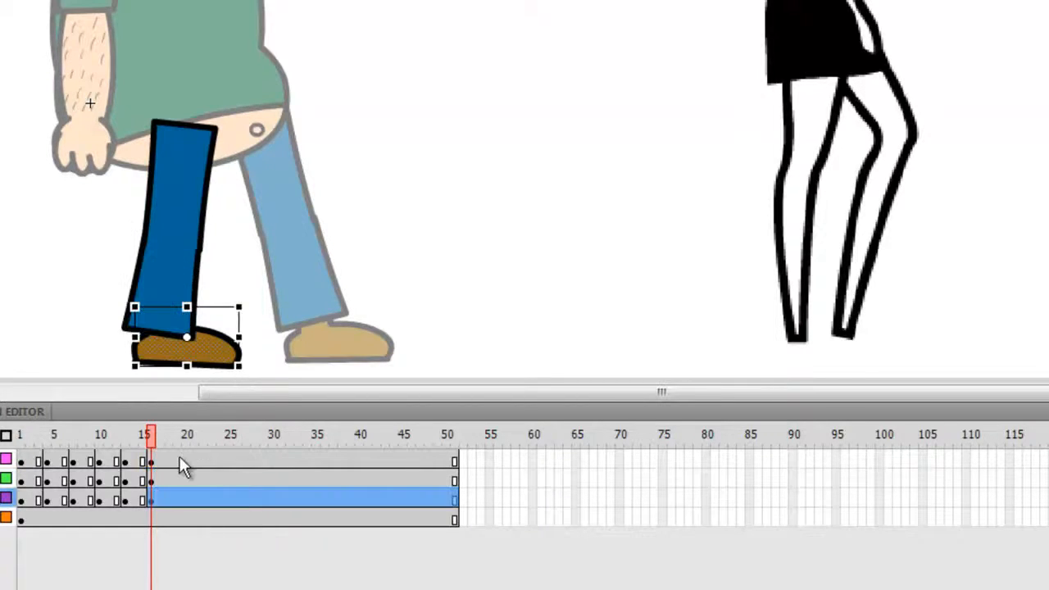
click(151, 500)
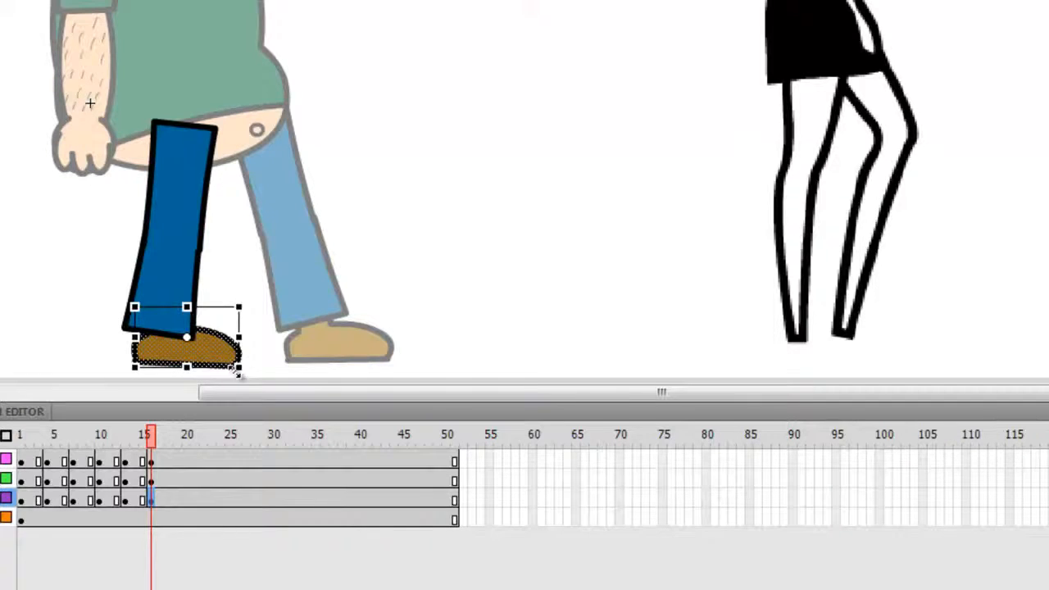
drag(245, 373, 201, 359)
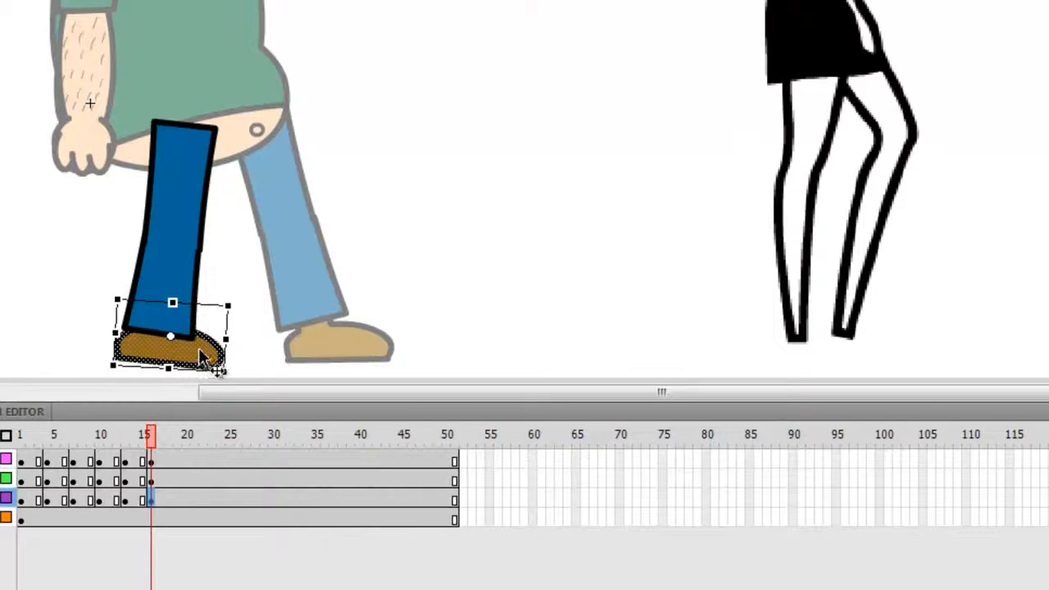
- Find the next reference pose and insert keyframes at frame 19 on the top leg, bottom leg and shoe layers
click(162, 458)
click(166, 459)
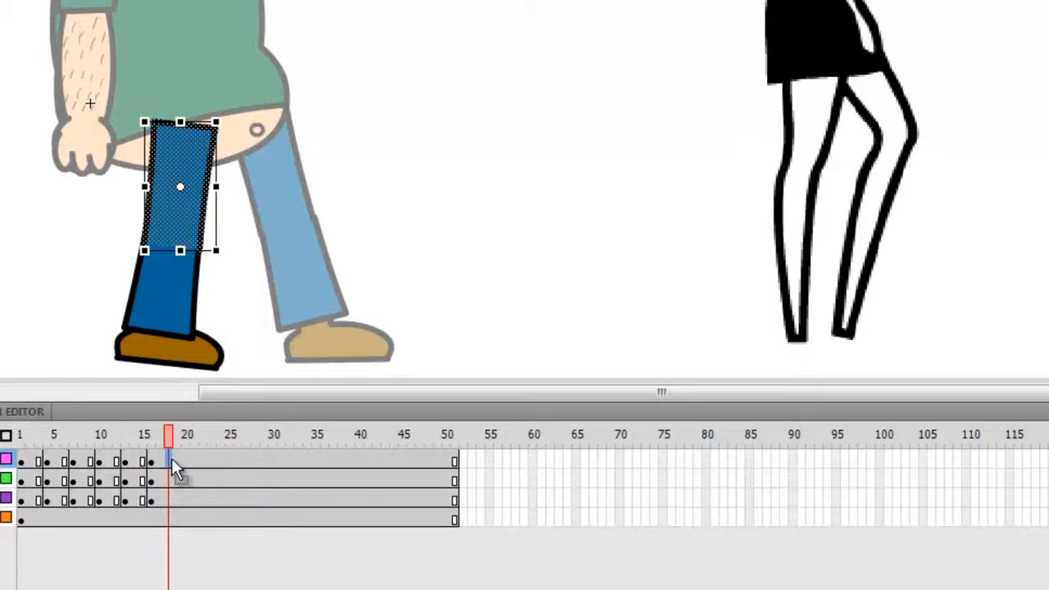
click(178, 459)
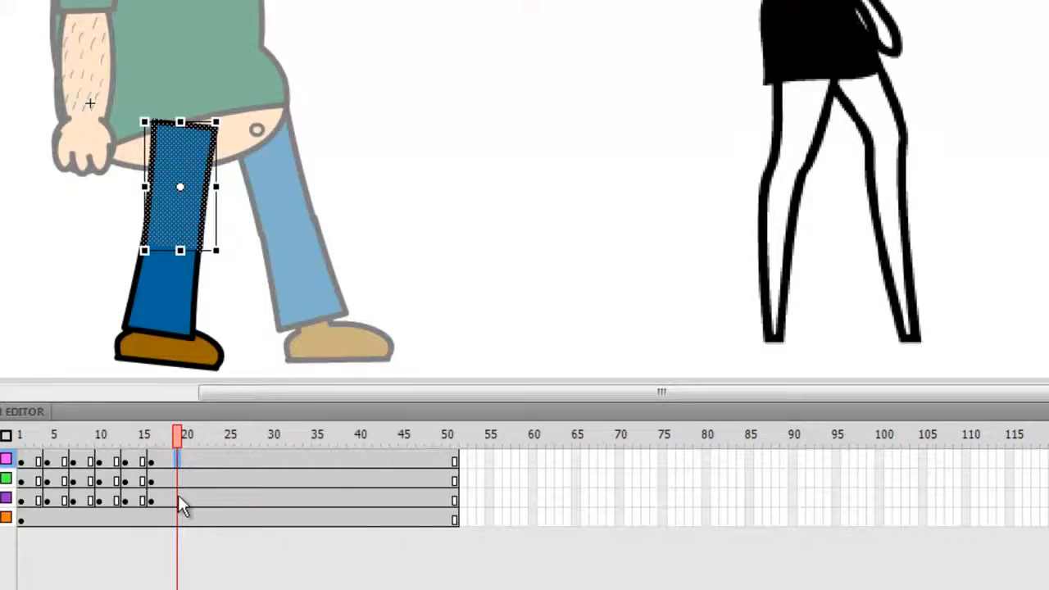
shift+click(178, 497)
right_click(177, 497)
click(279, 67)
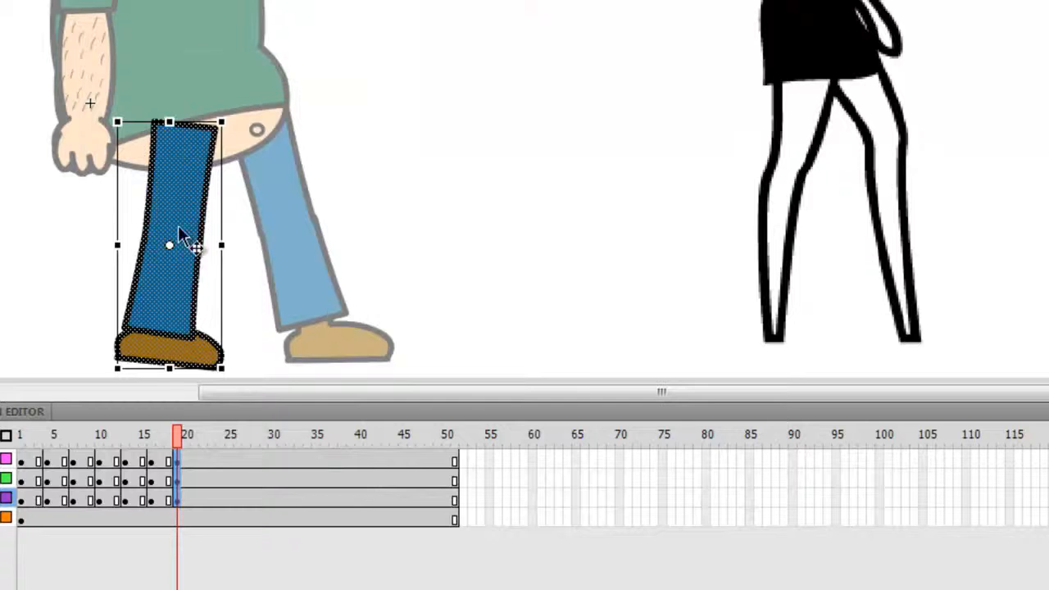
- At frame 19, shift the whole leg slightly backward and rotate the top leg piece further back from the hip
drag(176, 281, 168, 284)
click(194, 196)
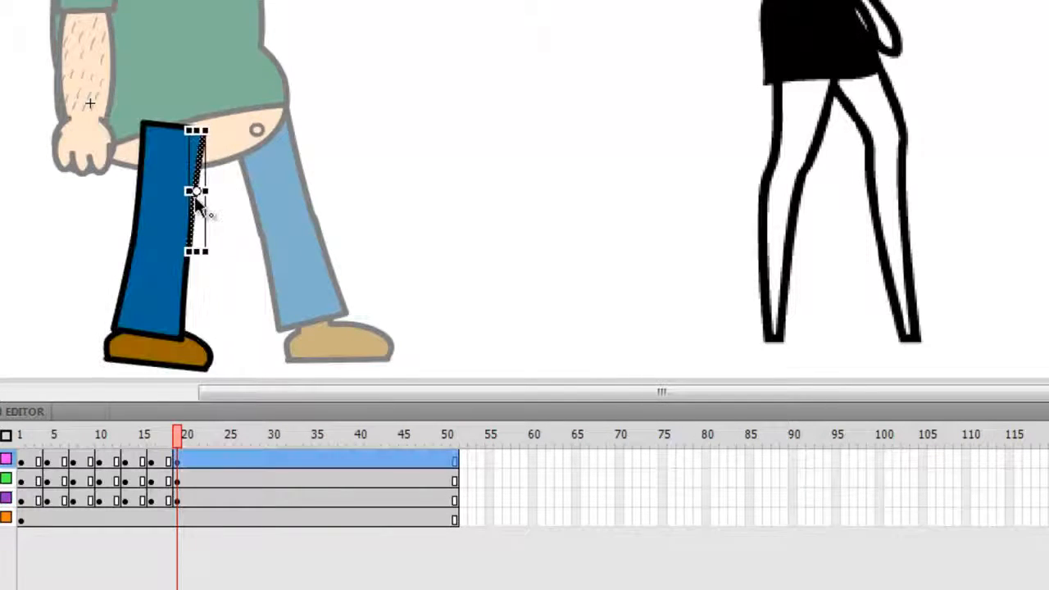
click(178, 461)
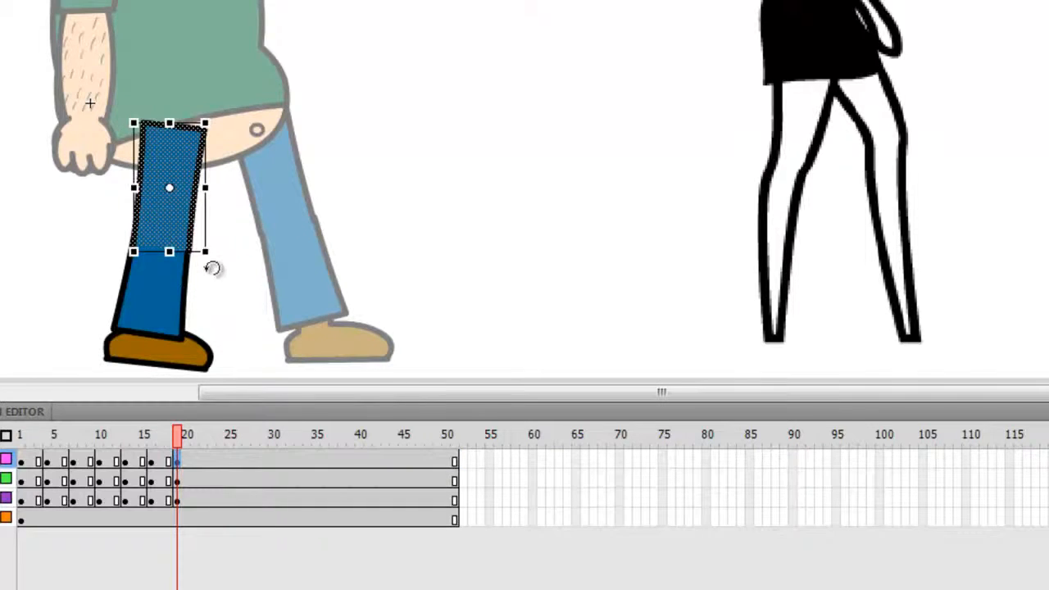
drag(212, 269, 205, 270)
- Rotate the bottom leg piece further backward at frame 19 and attach it to the end of the top leg
click(183, 304)
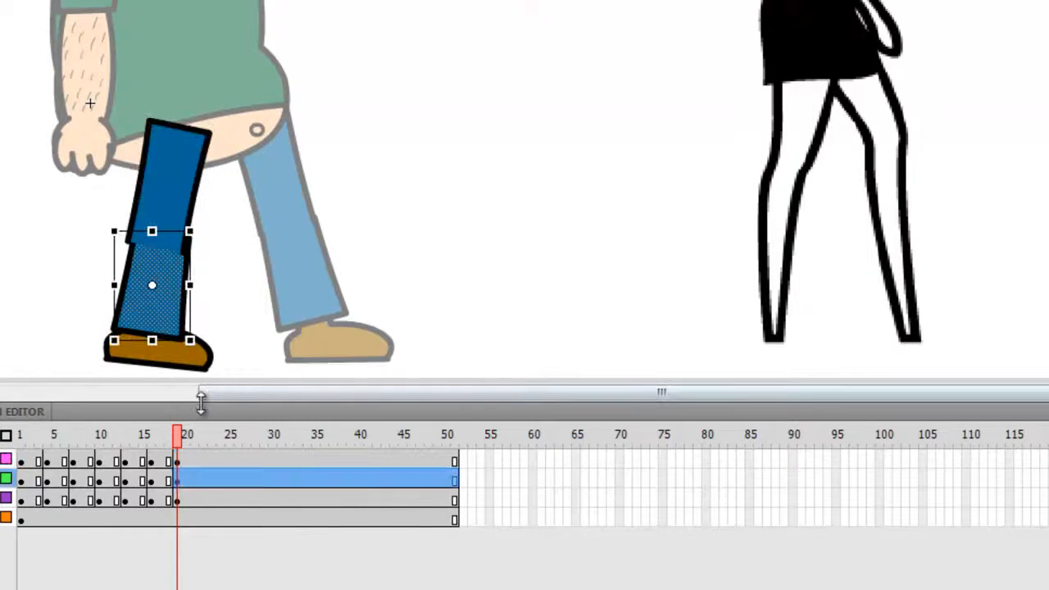
click(177, 480)
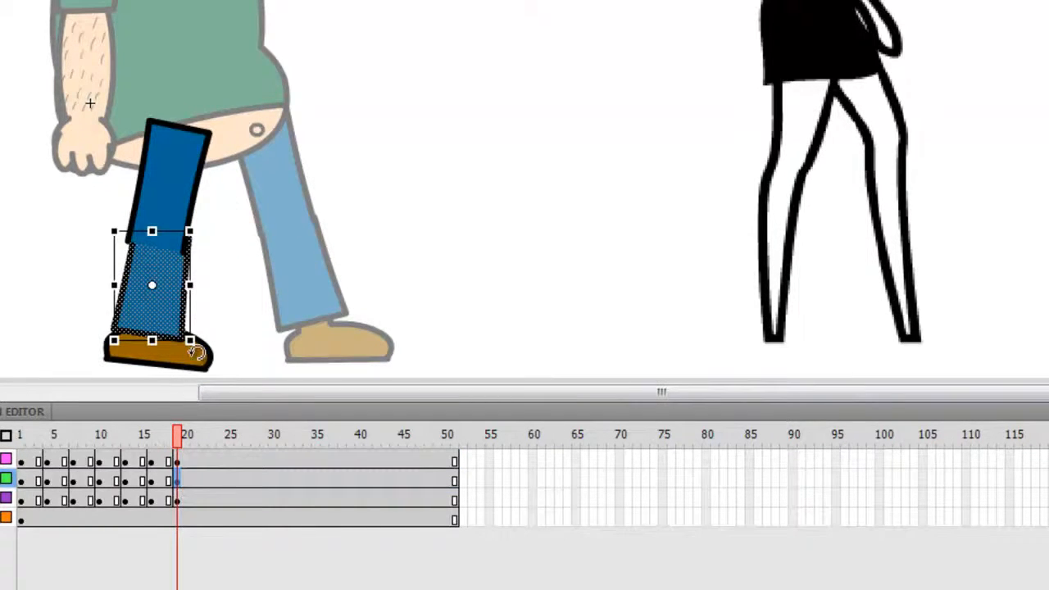
drag(195, 346, 187, 351)
drag(161, 316, 153, 310)
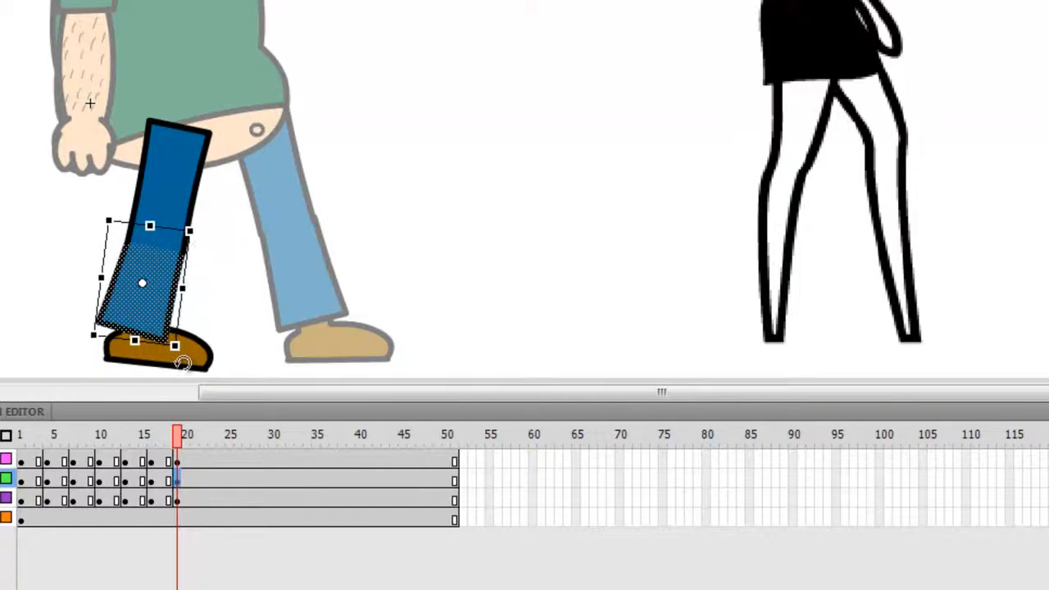
- Tilt the brown shoe slightly more toe-down at frame 19 and move it back under the bottom leg piece
click(181, 497)
click(178, 495)
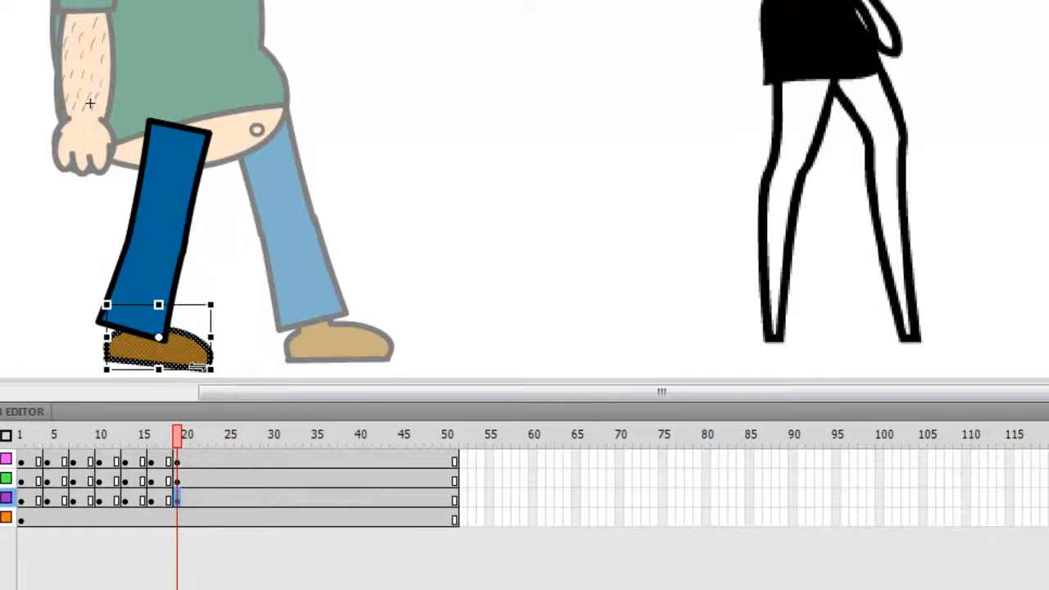
mouse_move(205, 369)
mouse_down()
mouse_move(192, 368)
mouse_move(202, 381)
mouse_up()
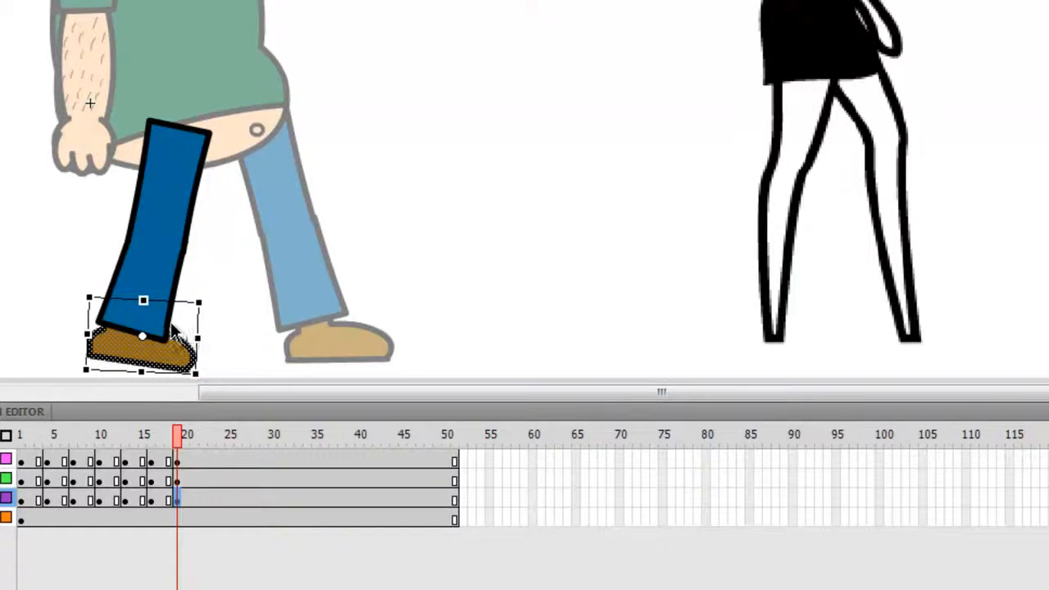
- Find the next reference pose and insert keyframes at frame 22 on the top leg, bottom leg and shoe layers
click(185, 459)
click(195, 458)
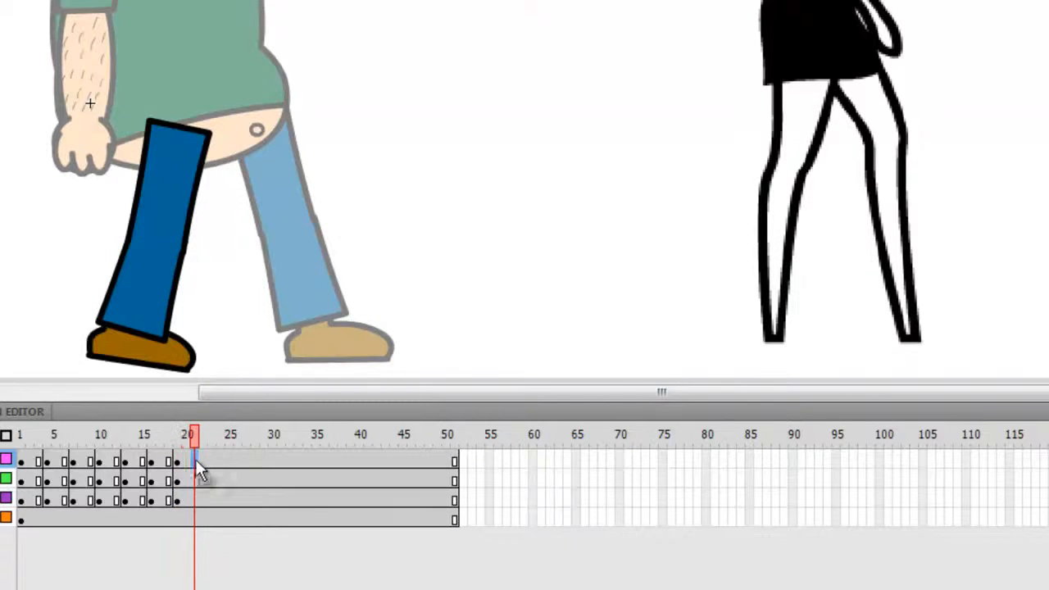
click(203, 461)
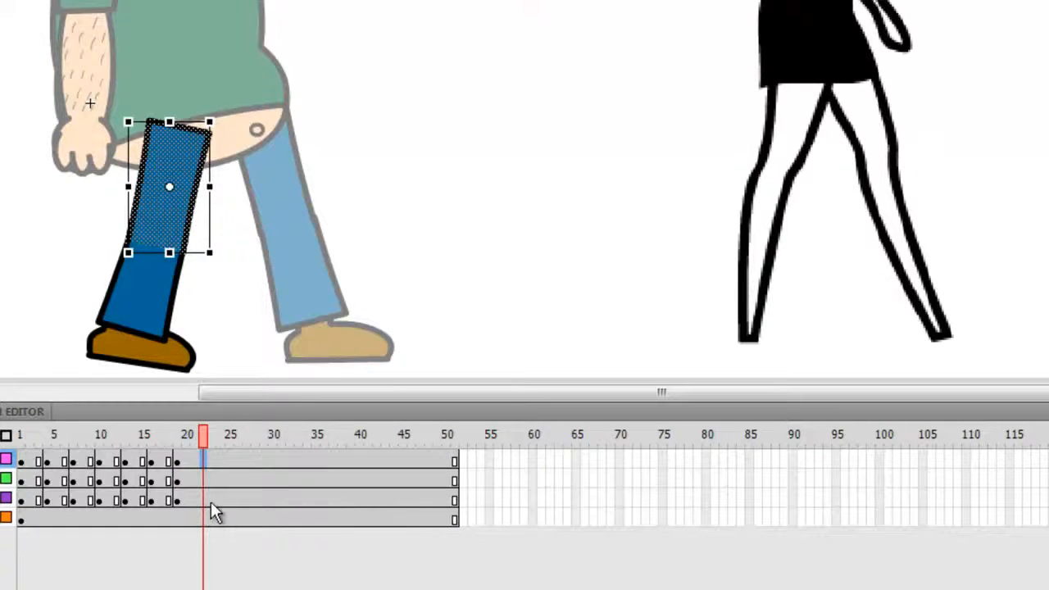
shift+click(204, 501)
right_click(204, 501)
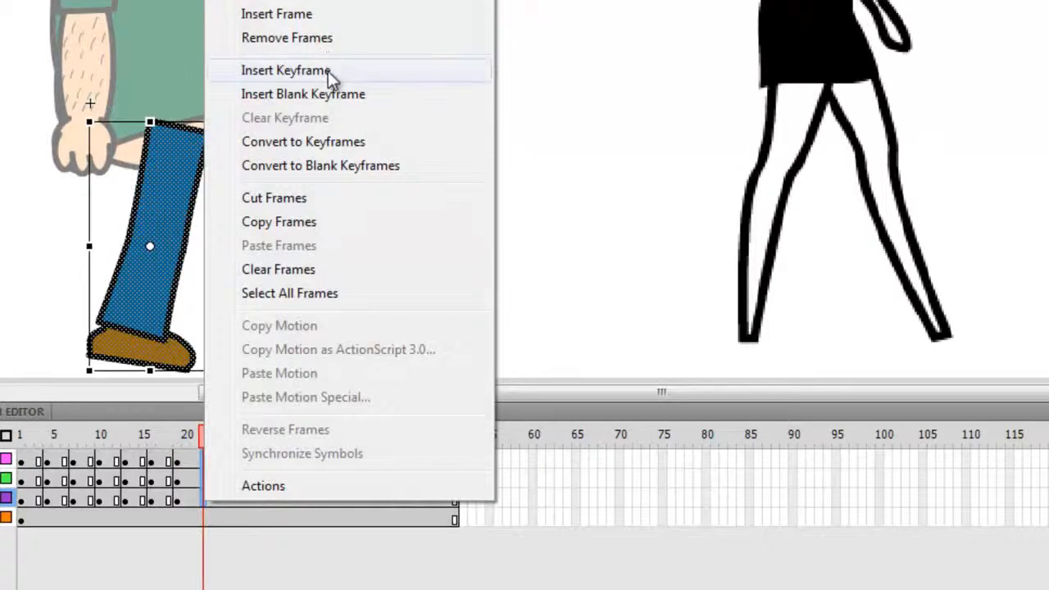
click(328, 72)
click(377, 168)
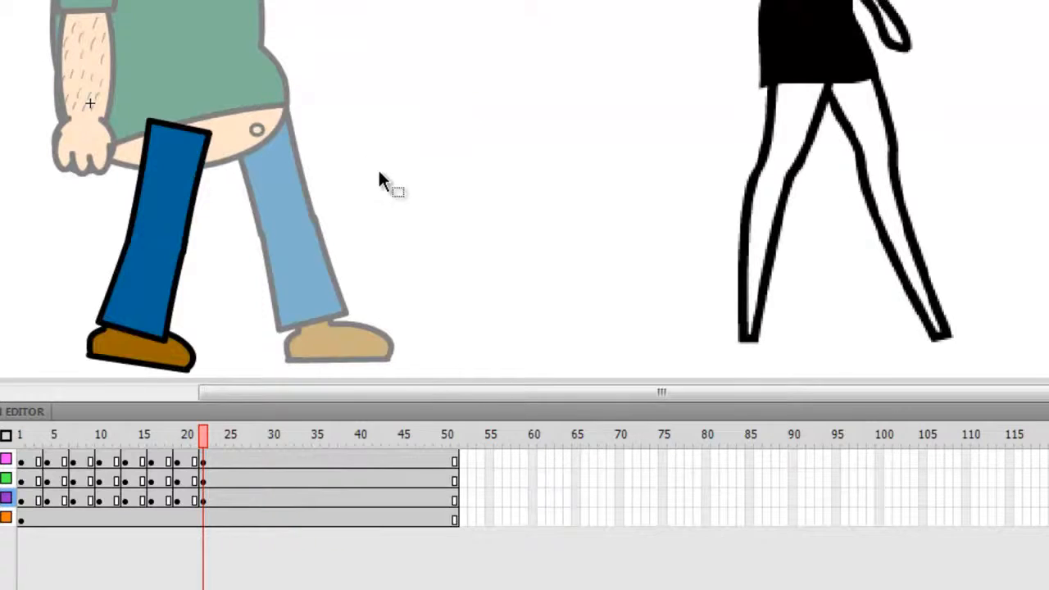
- At frame 22, rotate the top and bottom leg pieces slightly further backward and reattach the bottom piece at the knee
click(152, 283)
click(188, 169)
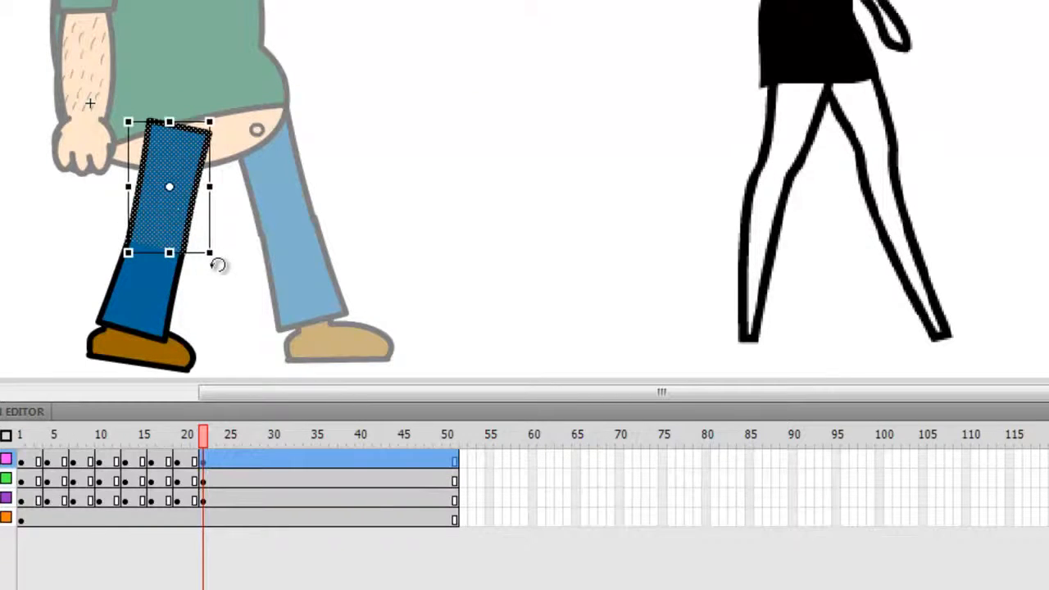
drag(218, 264, 211, 264)
click(163, 302)
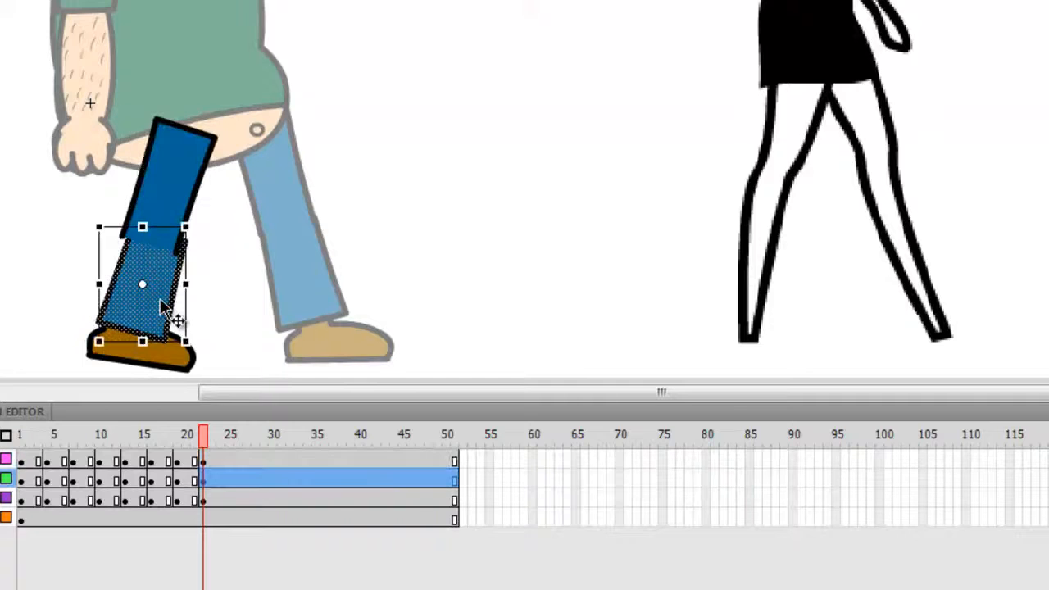
drag(187, 345, 190, 347)
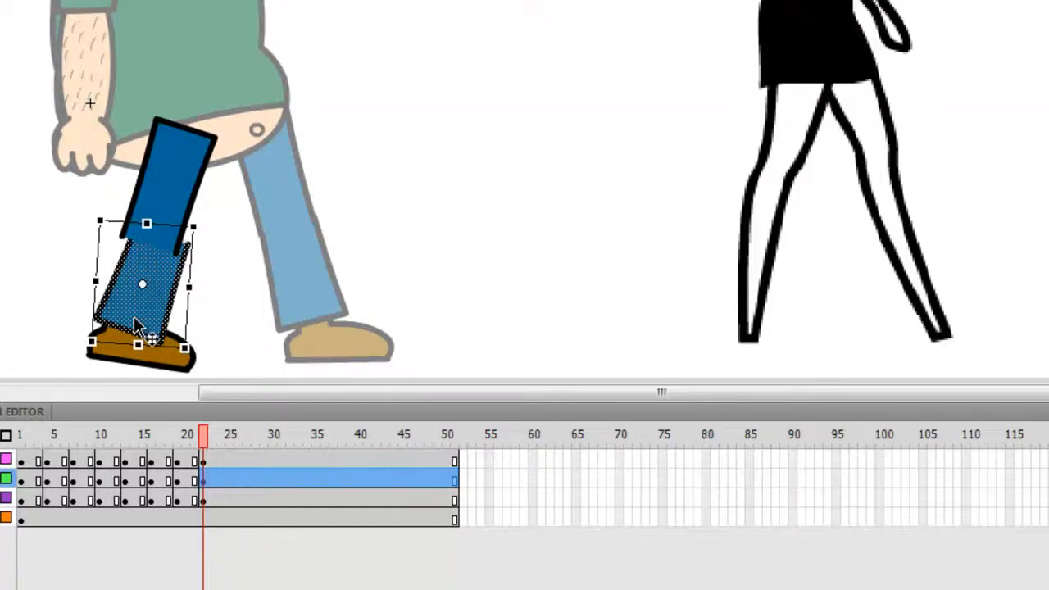
drag(137, 326, 131, 307)
- Tilt the brown shoe slightly more toe-down at frame 22 and move it back under the bottom leg piece
click(171, 357)
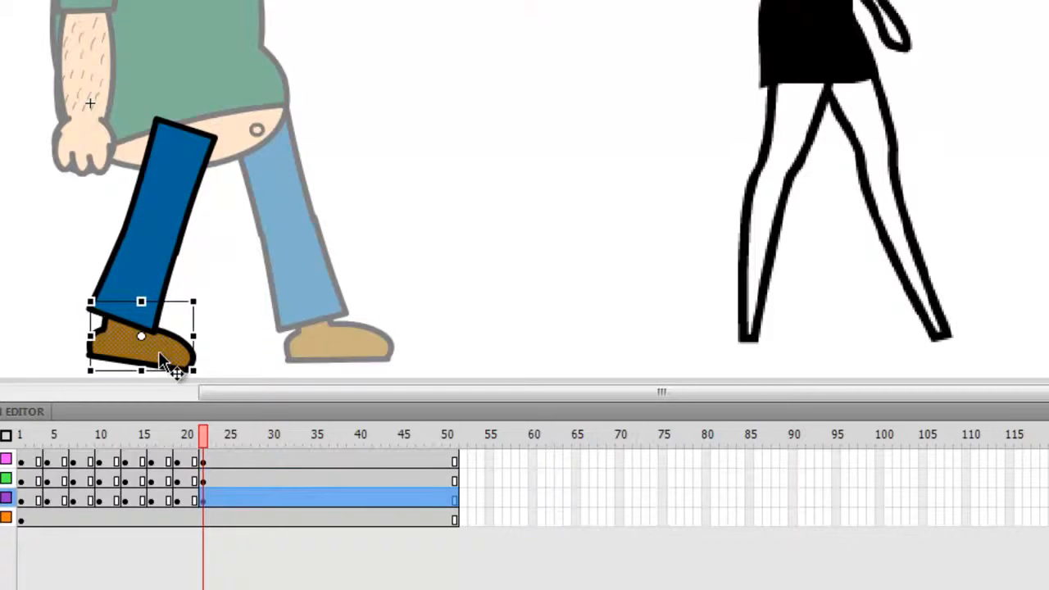
click(204, 495)
drag(204, 380, 167, 351)
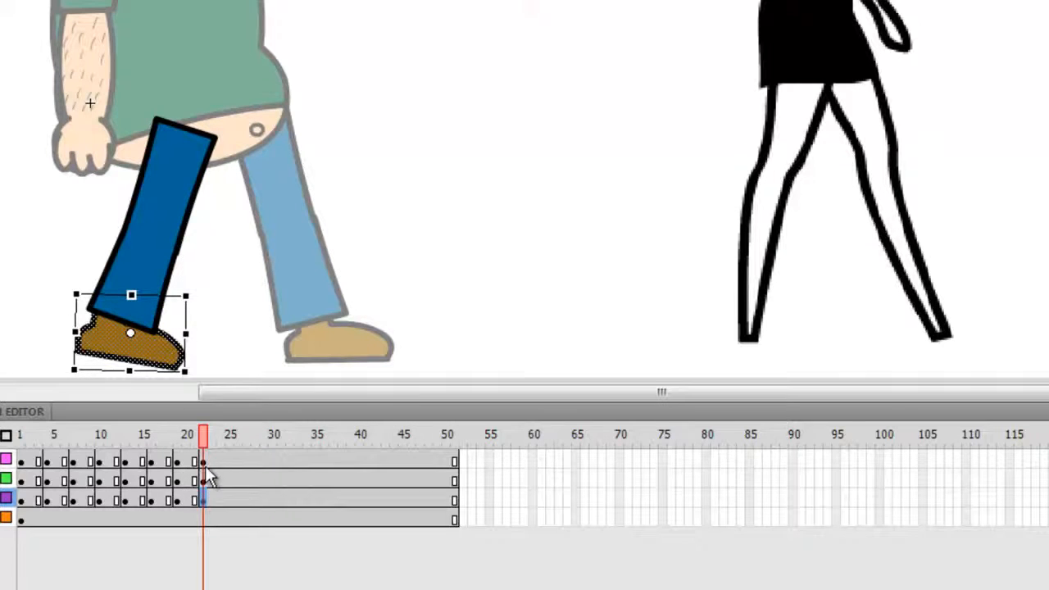
- Advance to the next reference pose and insert keyframes at frame 25 on the top leg, bottom leg and shoe layers
drag(214, 461, 232, 463)
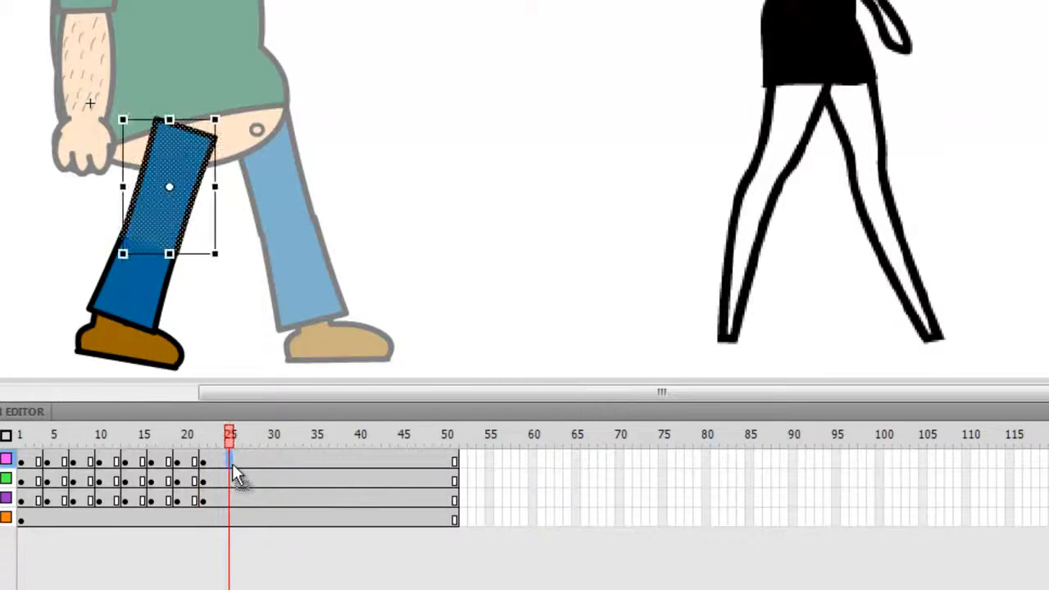
shift+click(228, 502)
right_click(227, 502)
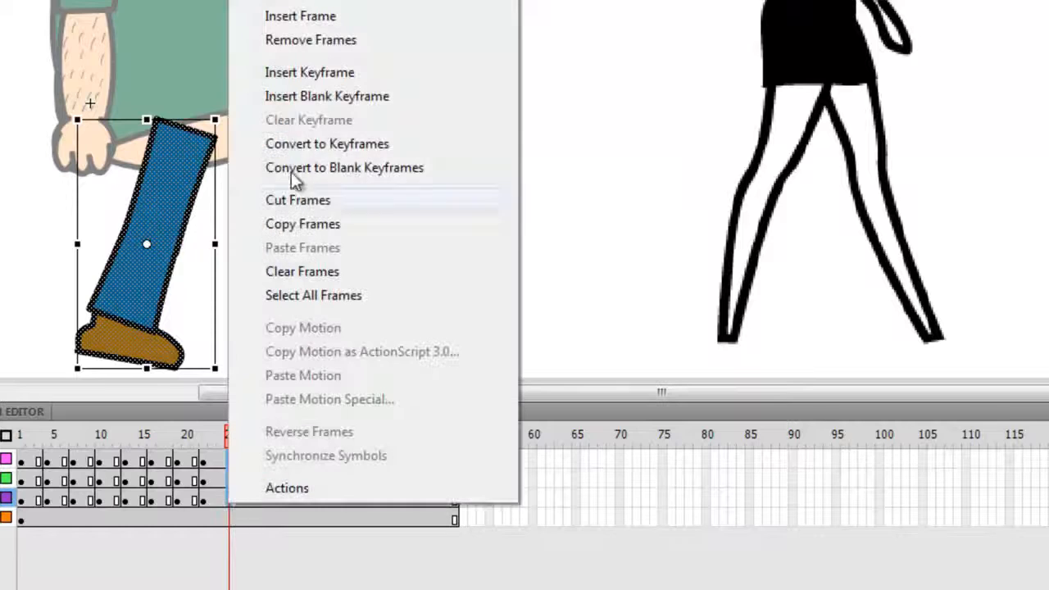
click(318, 75)
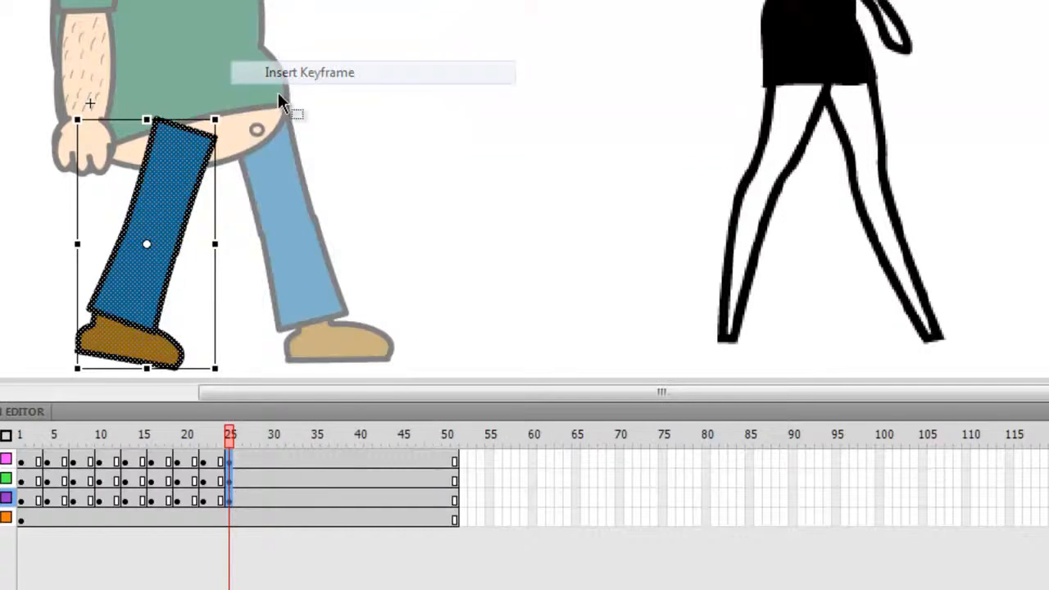
click(351, 179)
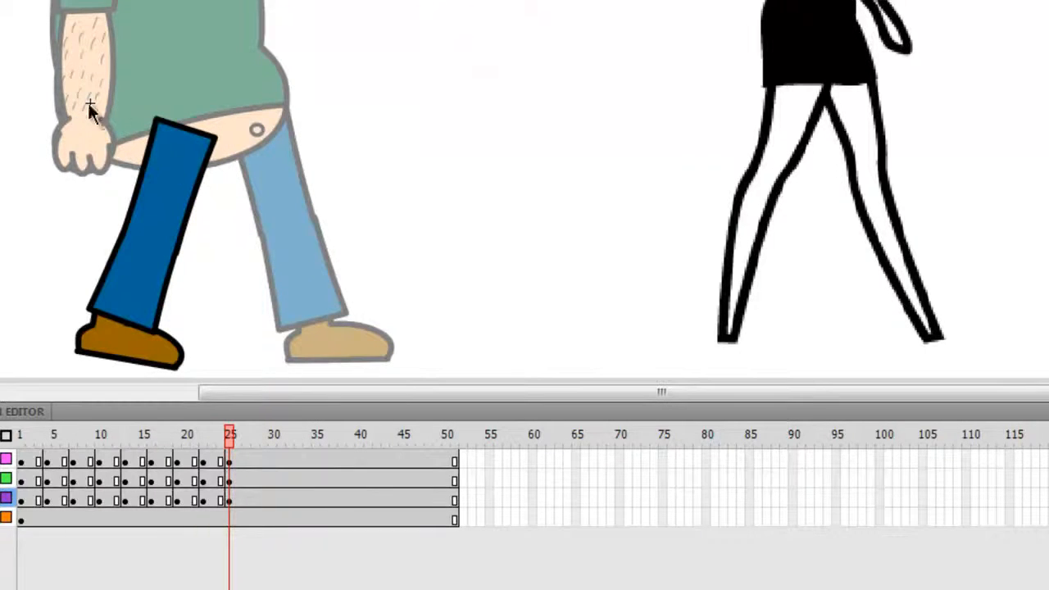
- At frame 25, shift the whole leg with the shoe slightly backward and rotate the top leg piece further back
drag(214, 349, 222, 374)
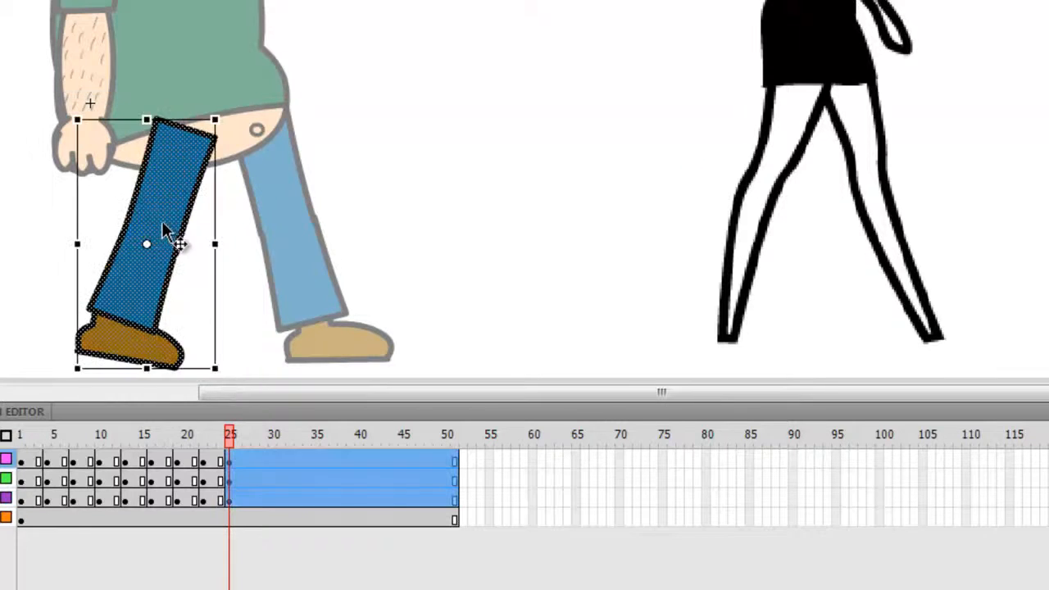
drag(168, 234, 146, 227)
key(q)
click(421, 159)
click(187, 176)
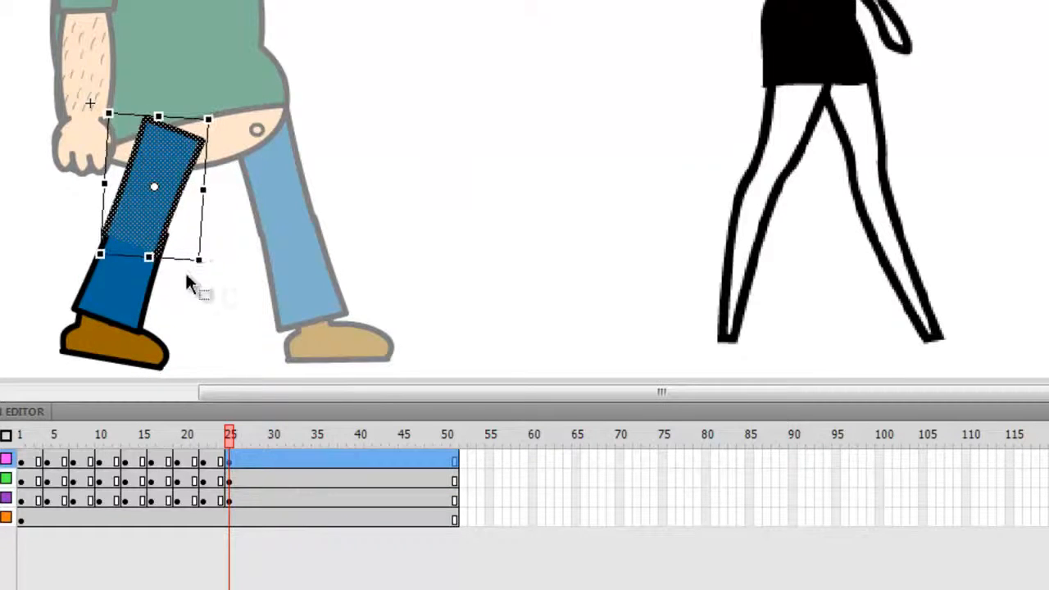
- Rotate the bottom leg piece further backward at frame 25 and align it with the end of the top leg
click(148, 308)
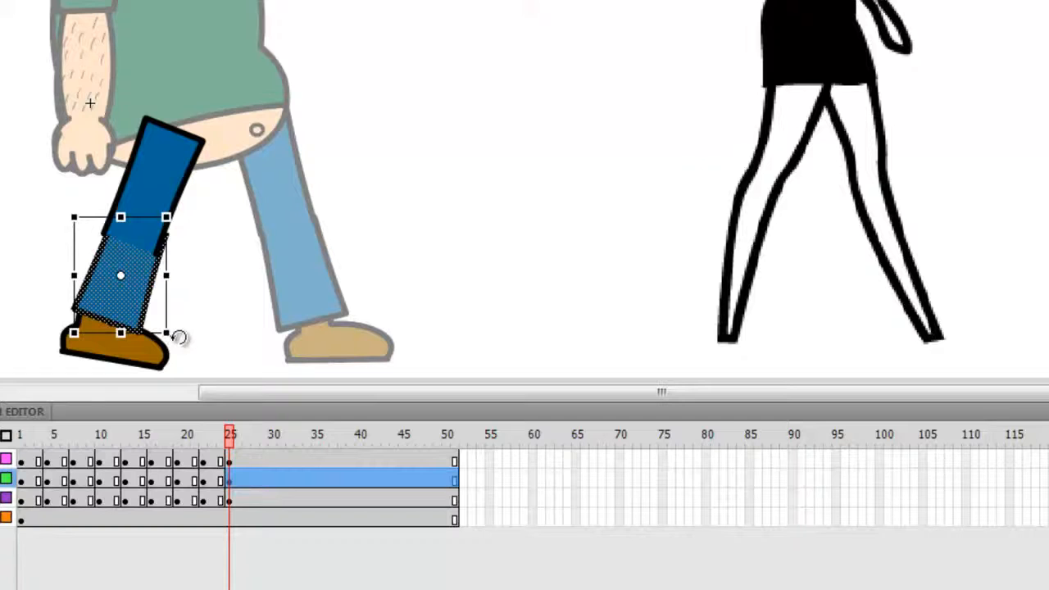
drag(180, 337, 173, 338)
drag(133, 306, 125, 304)
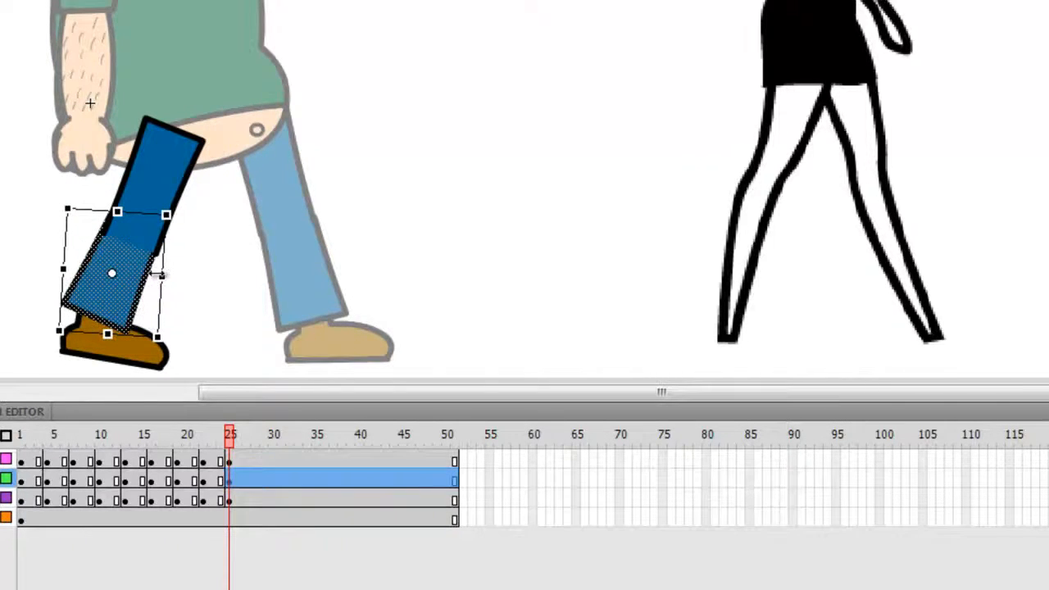
drag(161, 274, 164, 275)
- Select the whole brown shoe at frame 25, tilt it slightly more toe-down and move it back under the leg
click(124, 364)
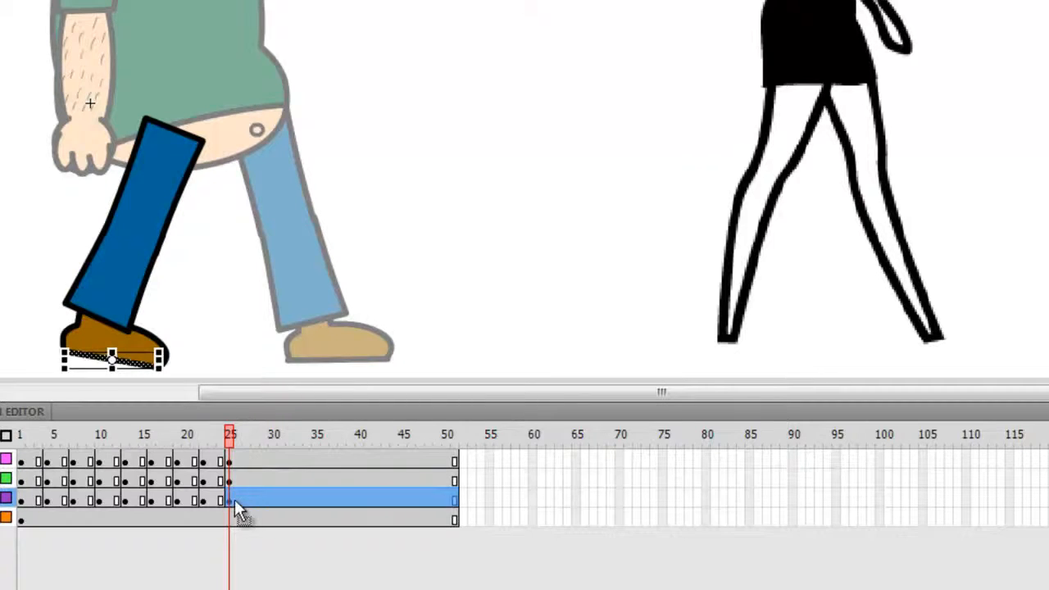
click(168, 344)
drag(177, 373, 138, 357)
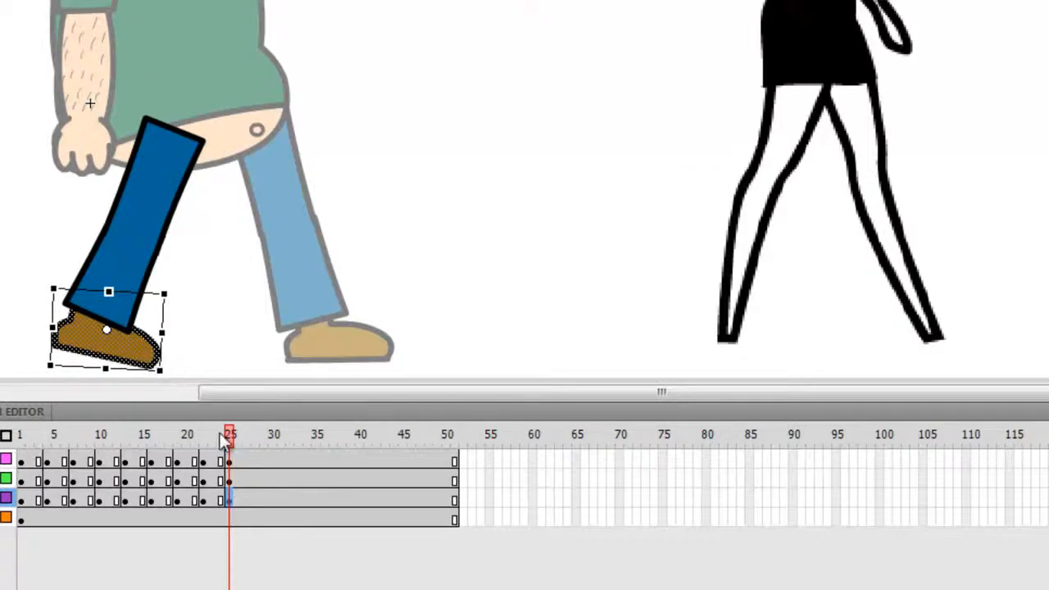
- Find the next reference pose and insert keyframes at frame 28 on the top leg, bottom leg and shoe layers
click(240, 455)
click(249, 457)
click(255, 460)
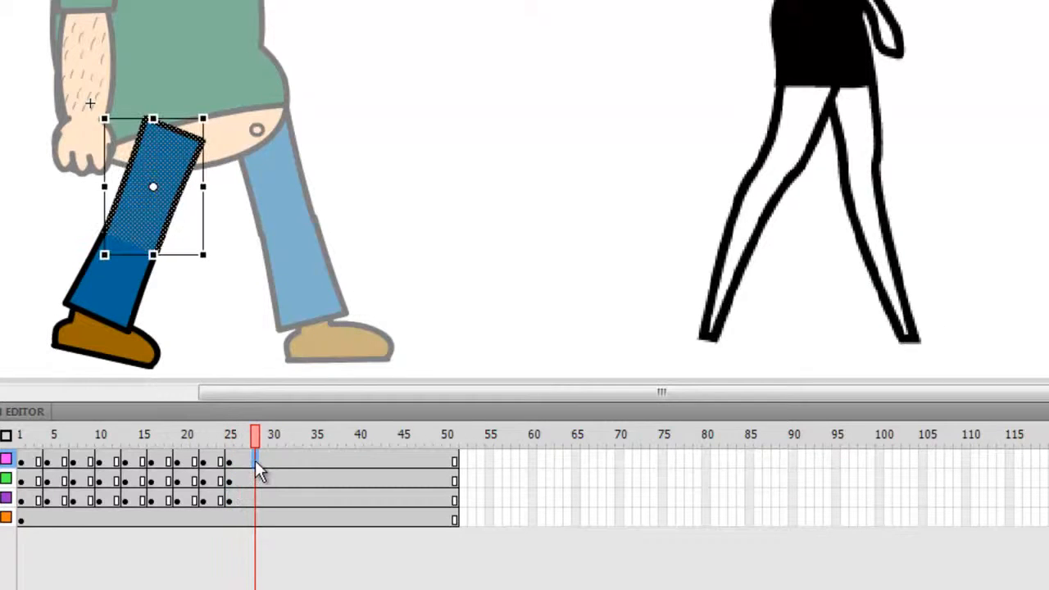
click(255, 498)
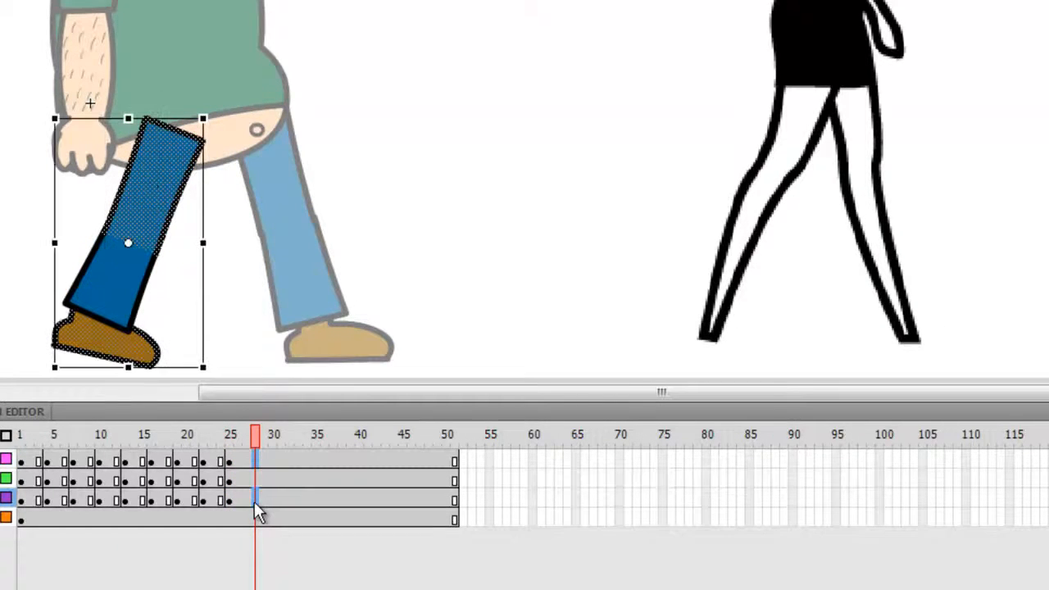
shift+click(256, 482)
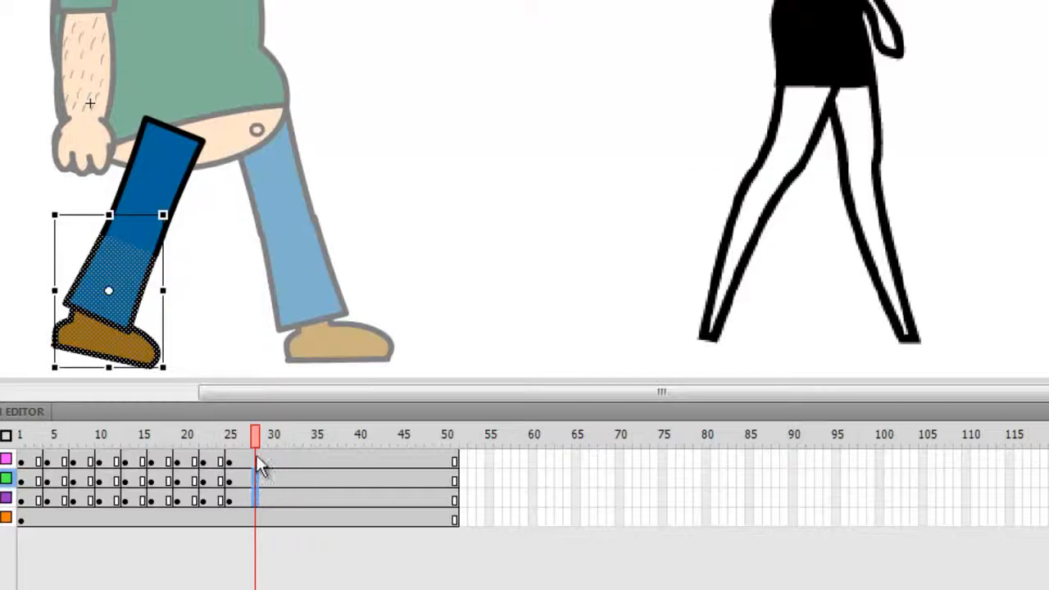
shift+click(255, 456)
right_click(255, 455)
click(358, 26)
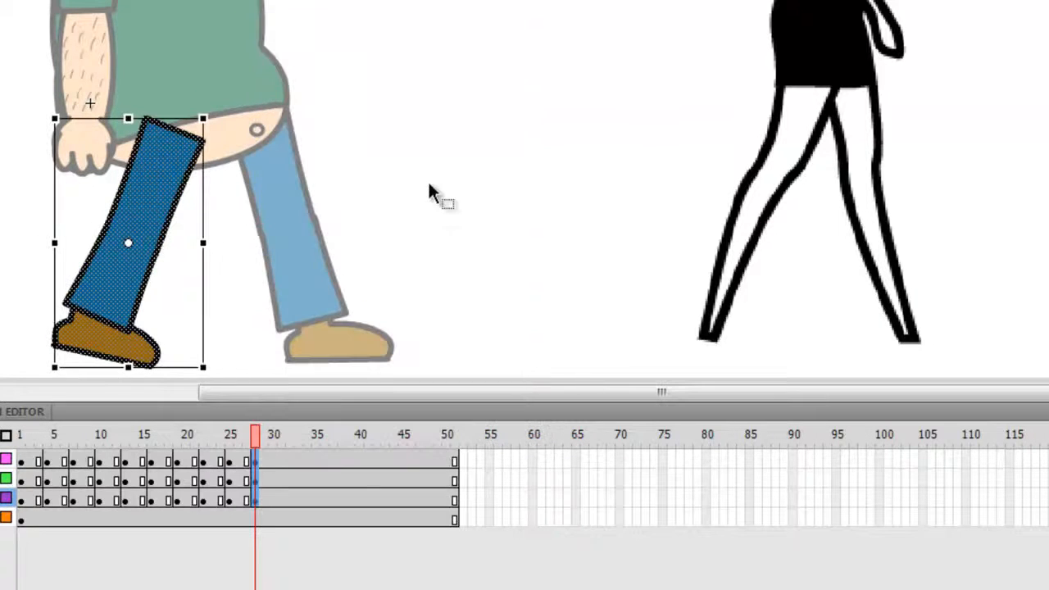
click(428, 188)
- Compare the reference poses at frames 25 and 28, then move the top leg piece slightly forward and rotate it more upright at frame 28
click(150, 187)
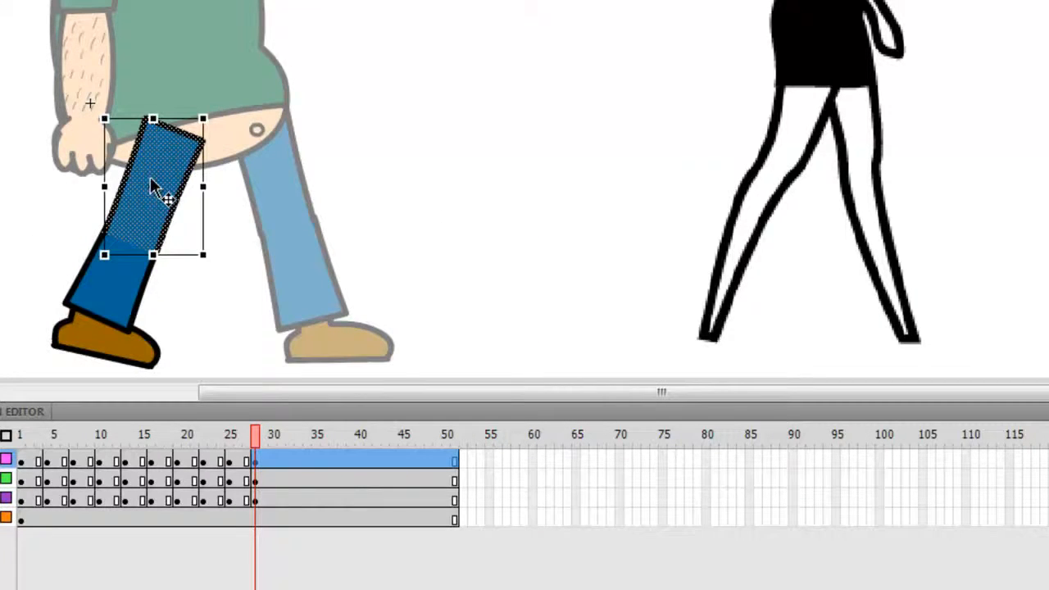
click(123, 288)
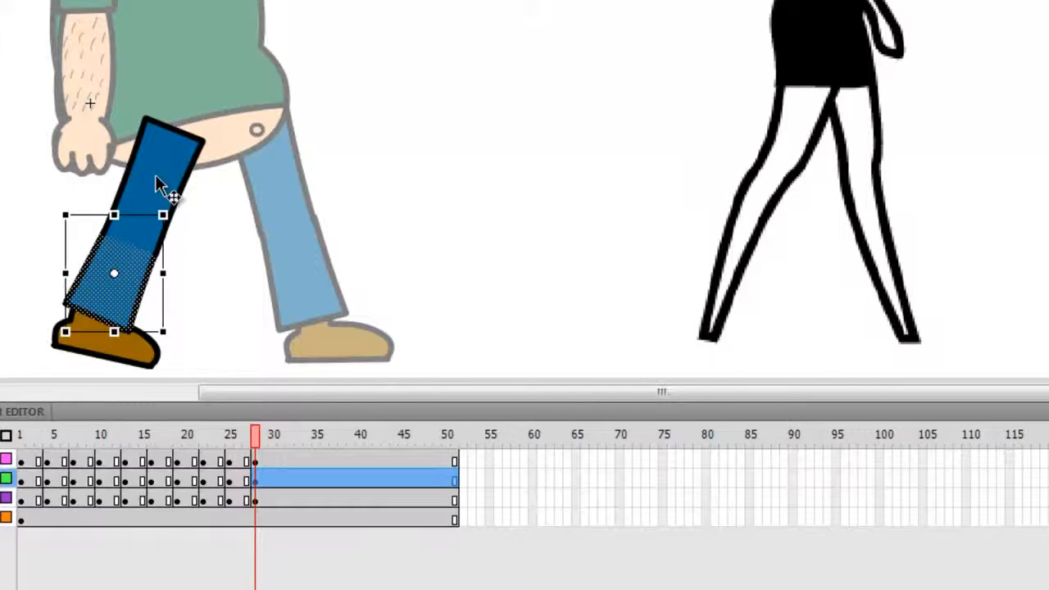
click(232, 481)
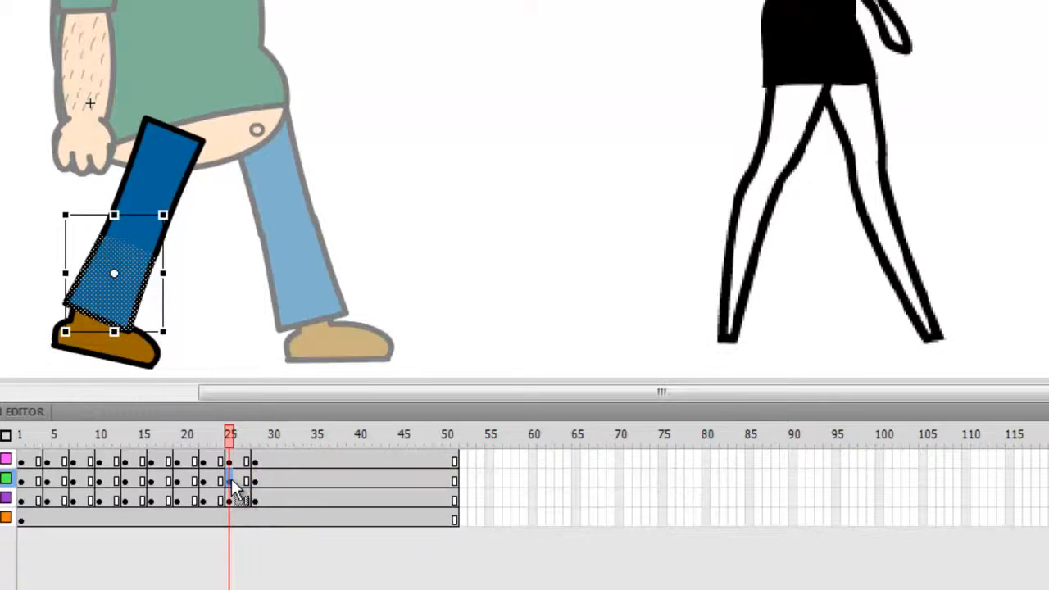
click(254, 482)
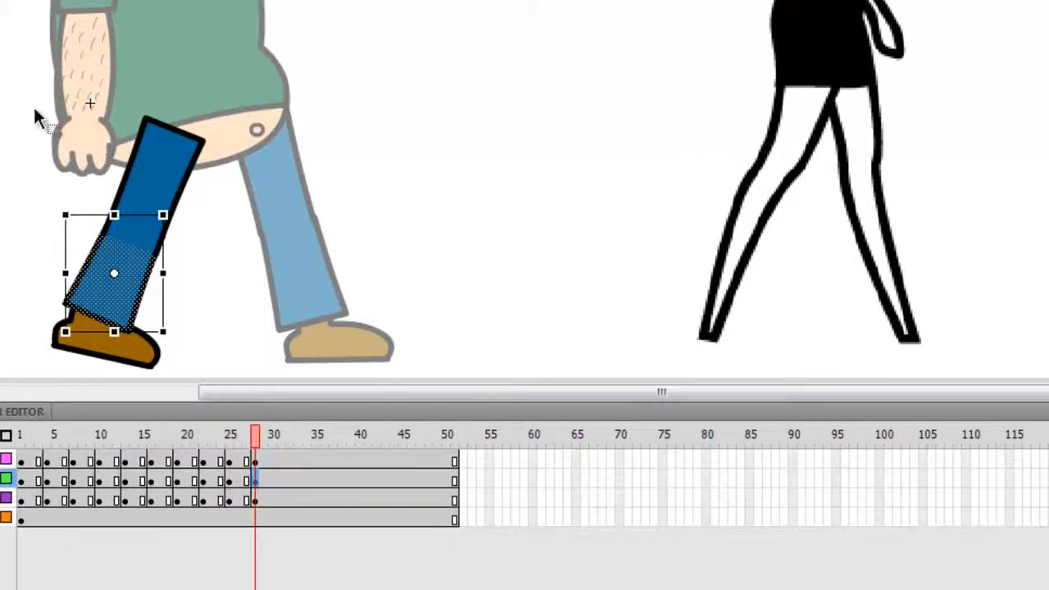
drag(5, 75, 234, 331)
click(164, 154)
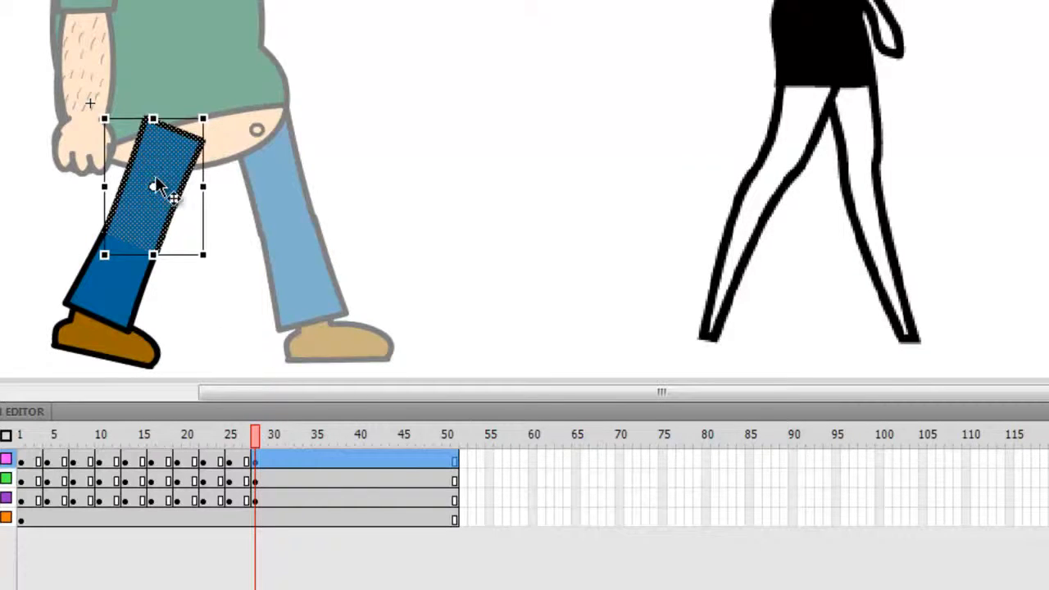
drag(155, 186, 164, 183)
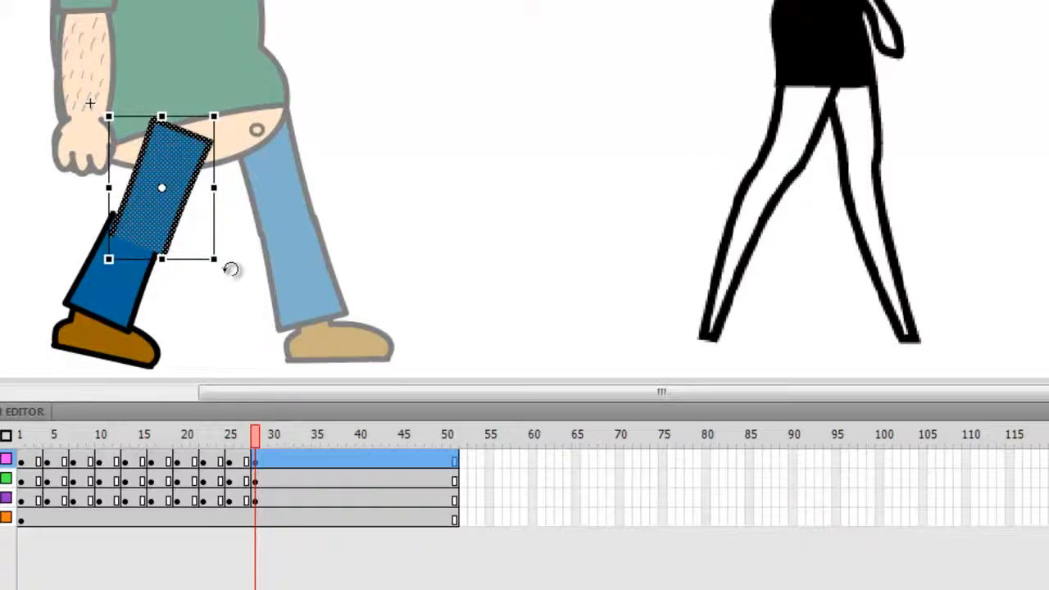
drag(231, 269, 235, 267)
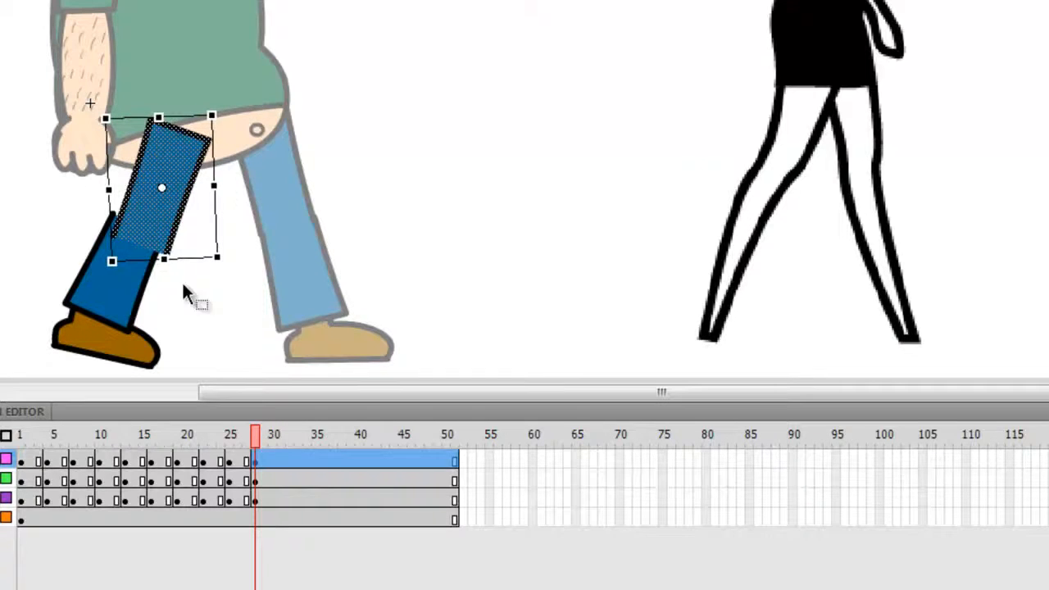
- Move the bottom leg piece forward to the top leg's end at frame 28 and rotate it slightly more upright
click(122, 296)
drag(134, 299, 143, 309)
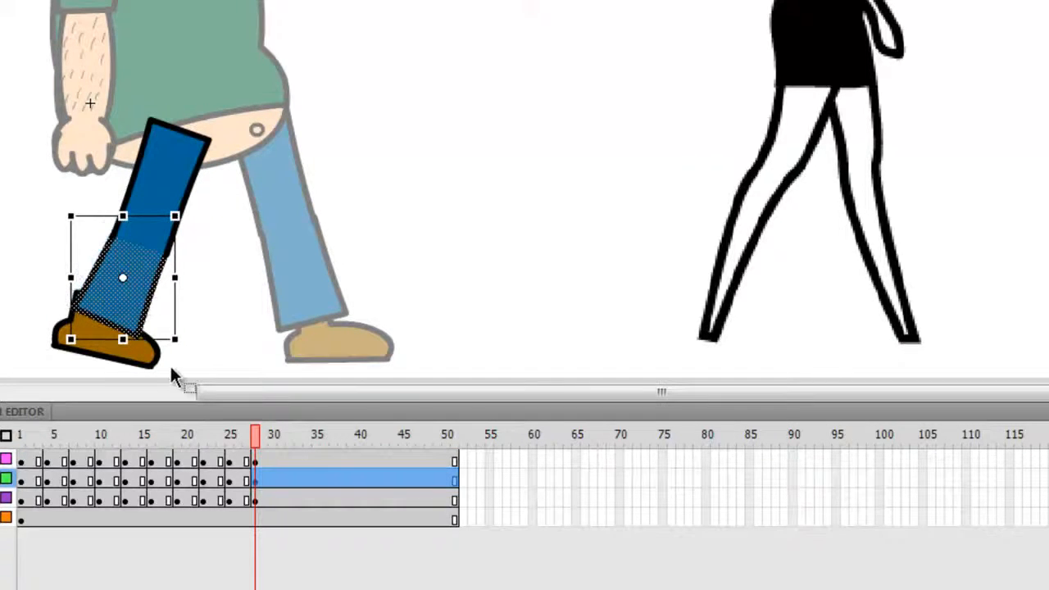
drag(181, 350, 184, 350)
drag(106, 293, 108, 292)
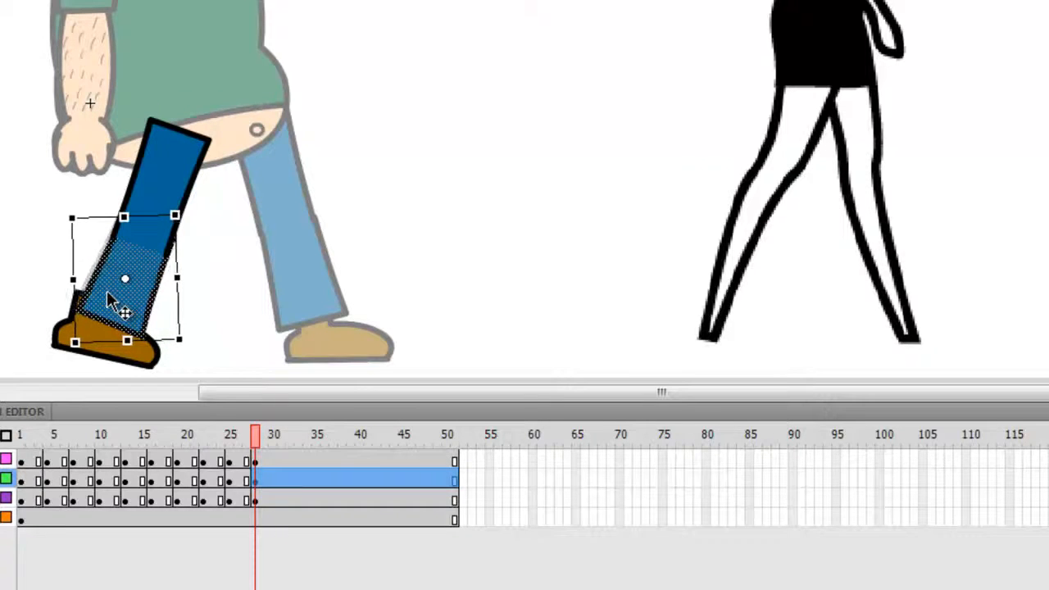
- Rotate the brown shoe slightly flatter at frame 28 and move it forward under the bottom leg piece
click(136, 359)
click(255, 502)
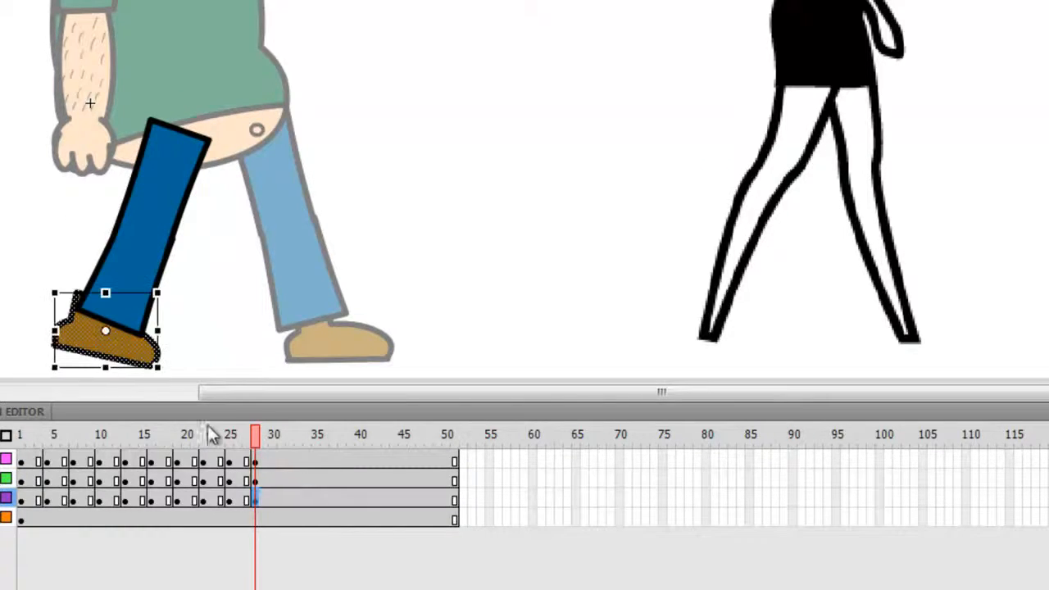
drag(174, 376, 145, 370)
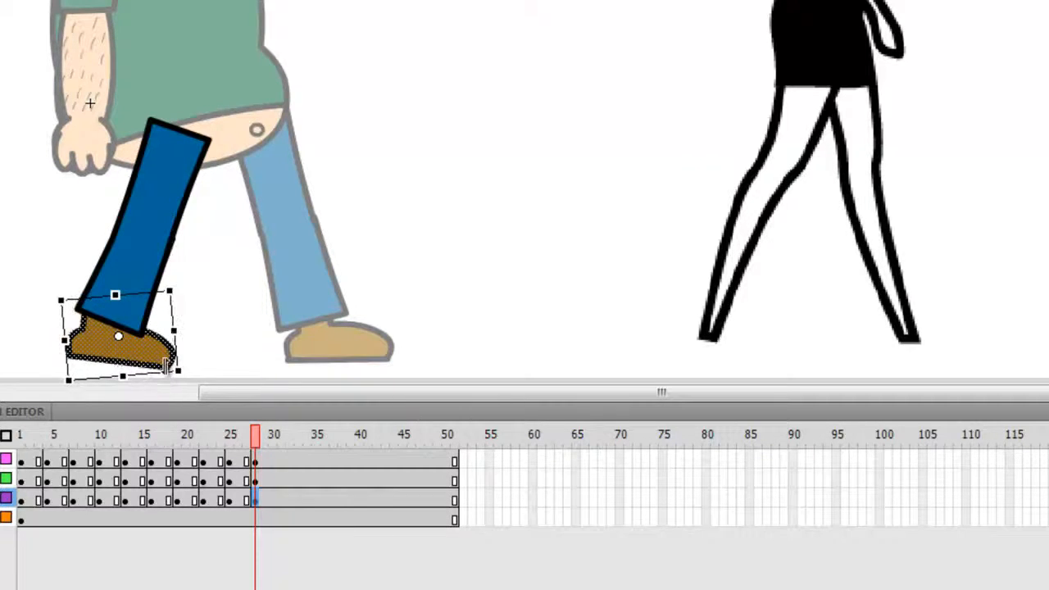
- Find the next reference pose and insert keyframes at frame 31 on the top leg, bottom leg and shoe layers
click(266, 461)
click(274, 460)
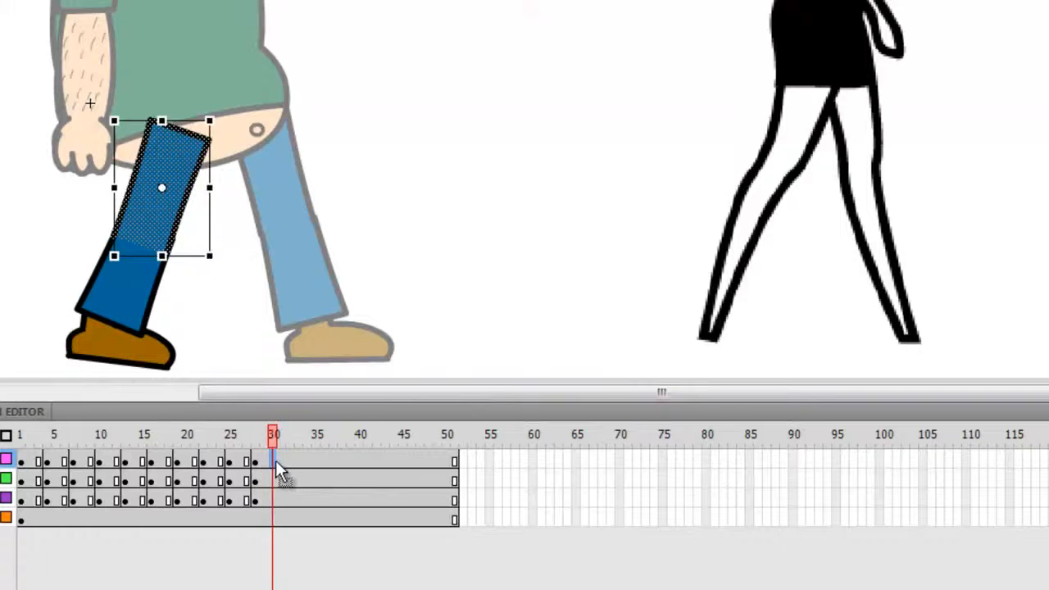
click(280, 461)
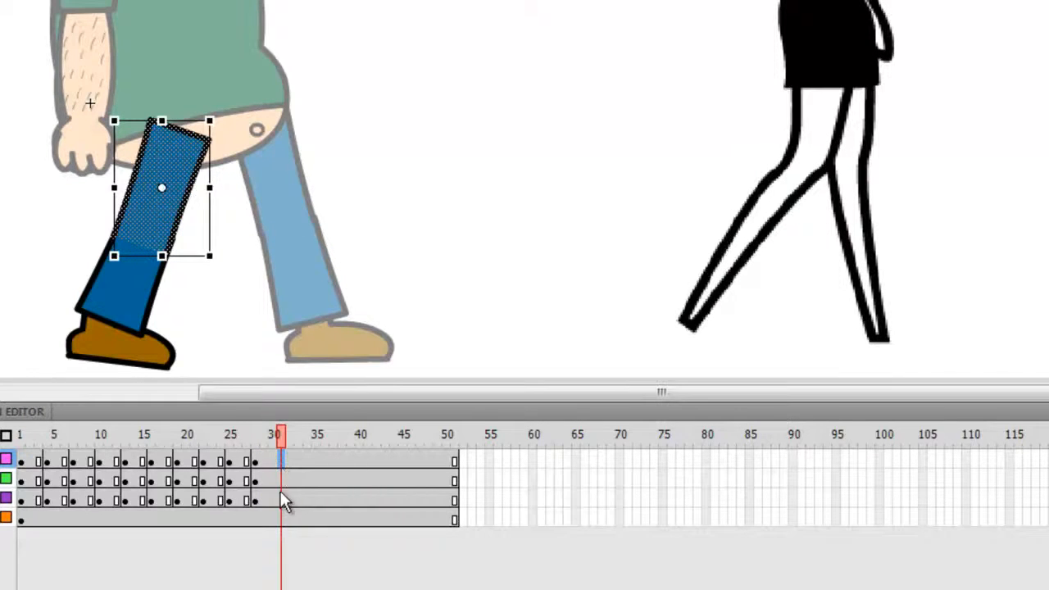
shift+click(281, 501)
right_click(280, 500)
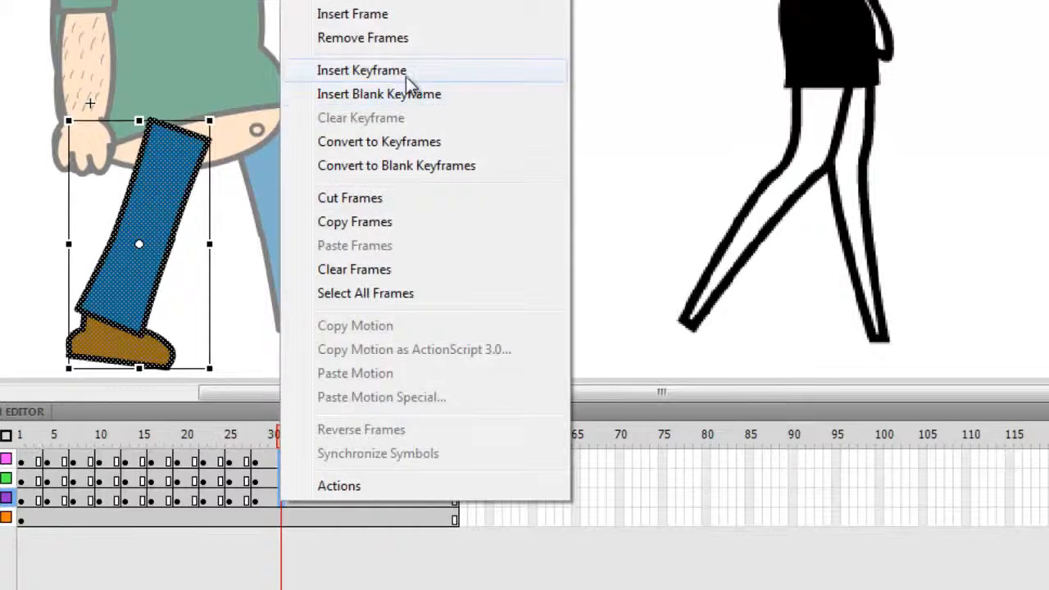
click(406, 71)
- Rotate the top leg piece more upright at frame 31, and tilt the bottom leg piece slightly further back, joined at the knee
click(199, 210)
click(155, 183)
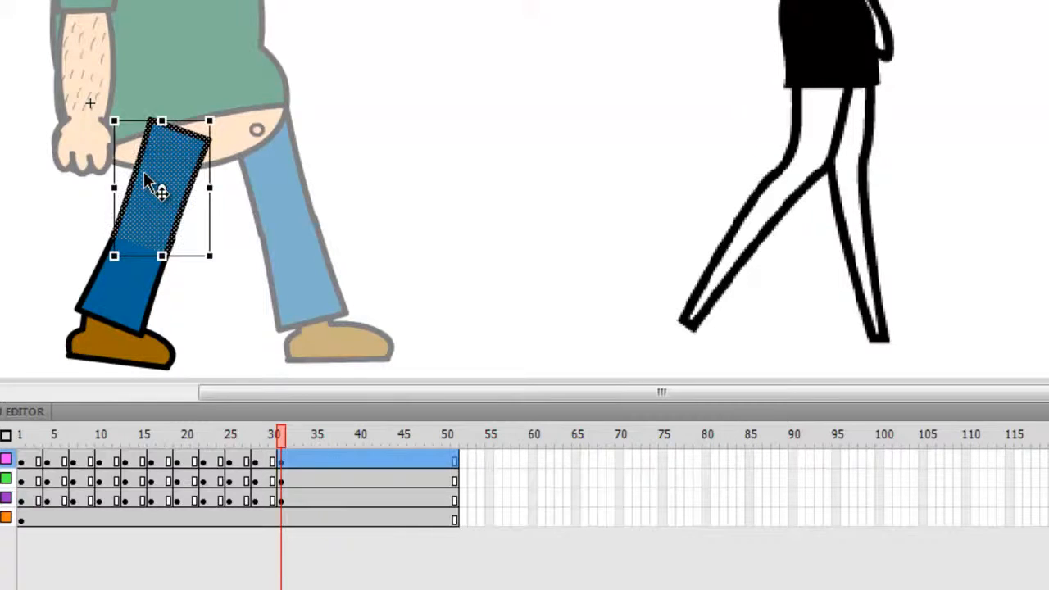
drag(216, 260, 232, 251)
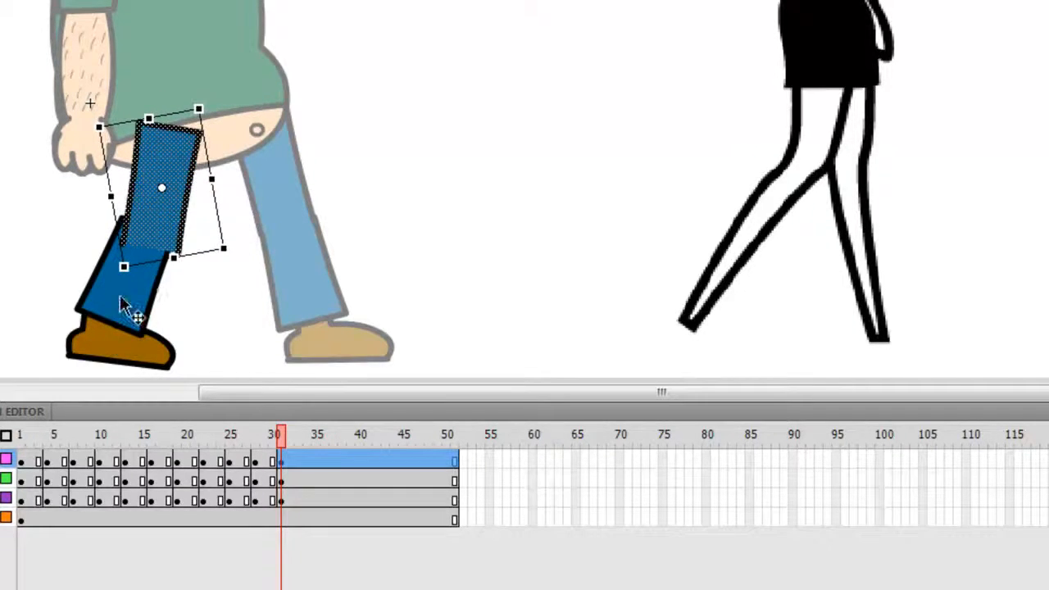
click(141, 321)
drag(188, 339, 182, 344)
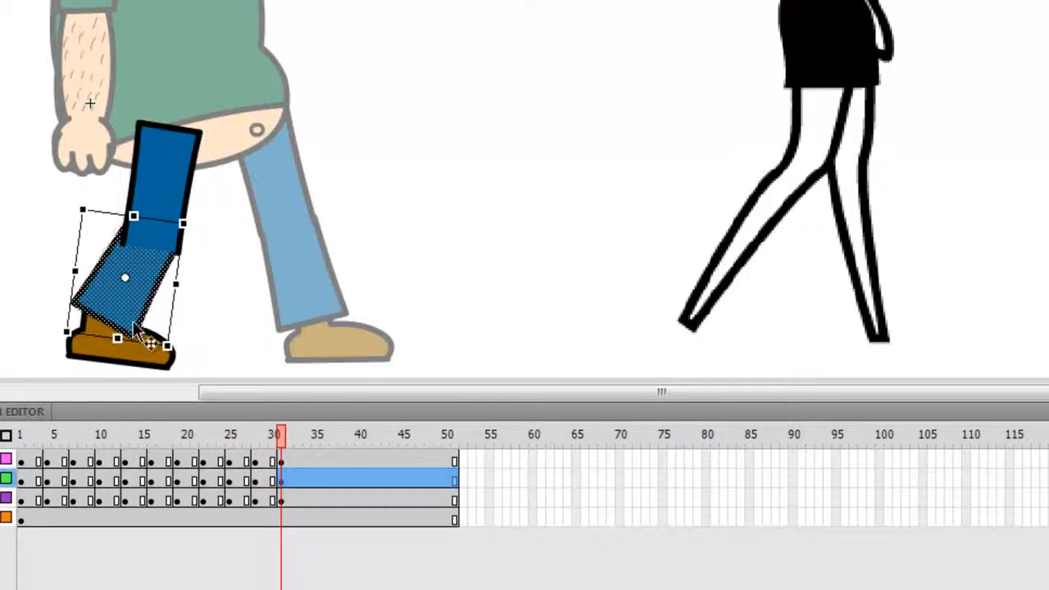
drag(101, 292, 101, 292)
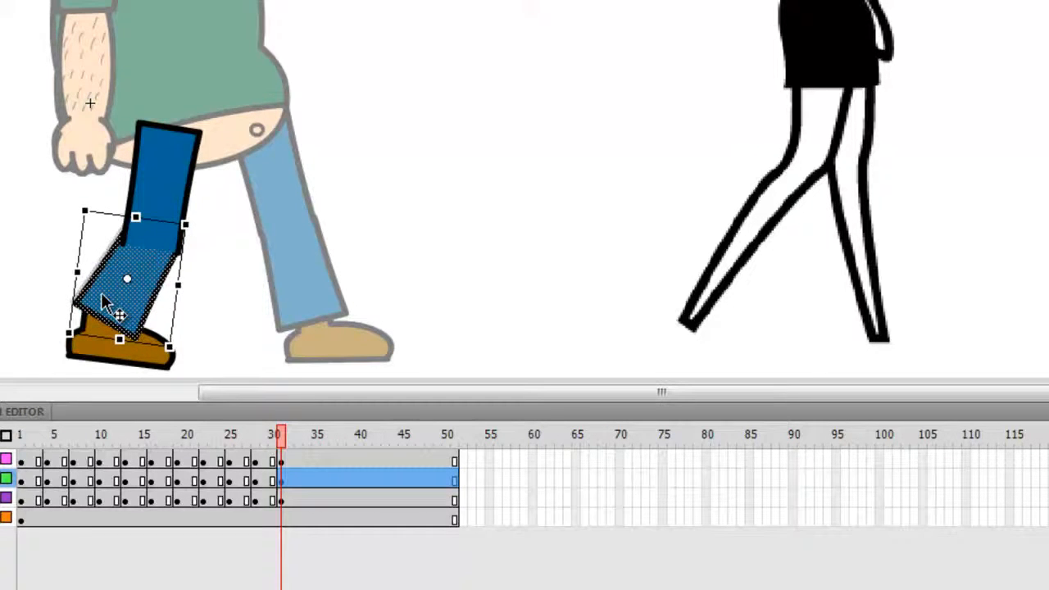
- Rotate the brown shoe at frame 31 so its heel lifts and its toe points slightly down under the bottom leg piece
click(143, 360)
click(283, 500)
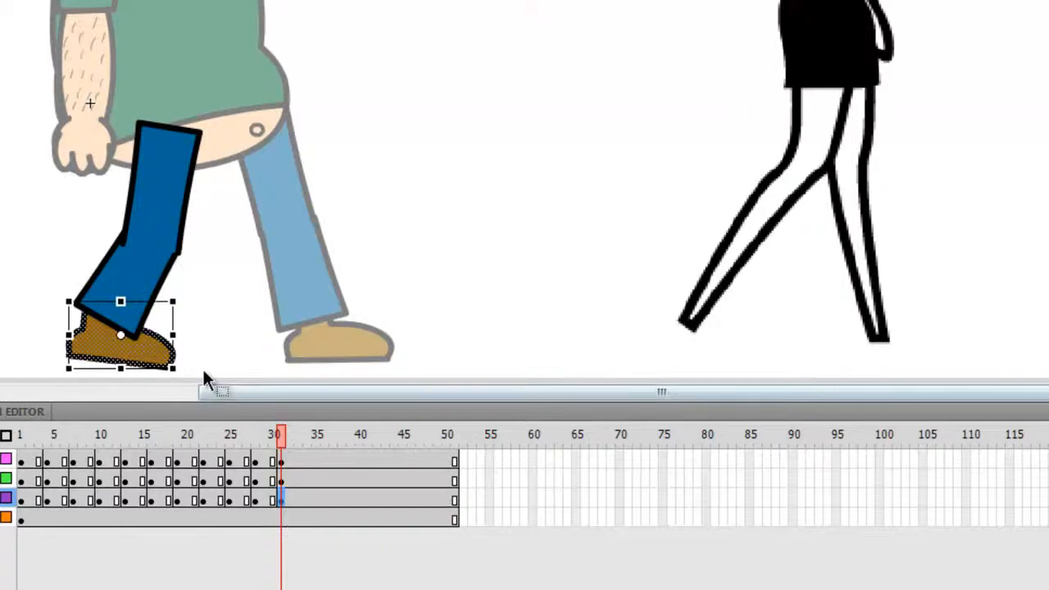
drag(187, 374, 161, 372)
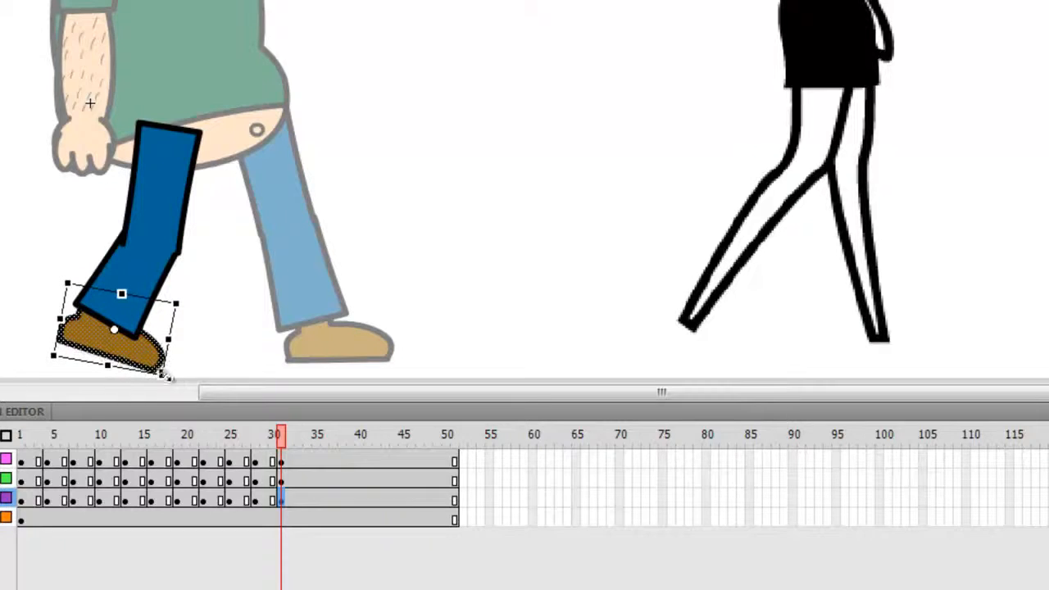
- Advance to the next reference pose and insert keyframes at frame 34 on the top leg, bottom leg and shoe layers
click(292, 461)
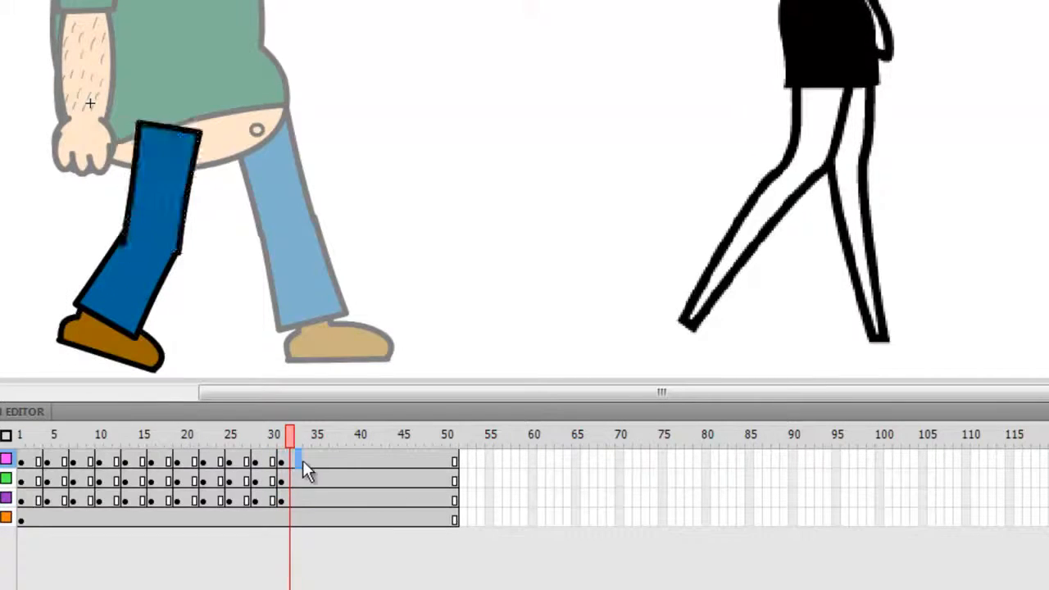
click(300, 461)
click(309, 462)
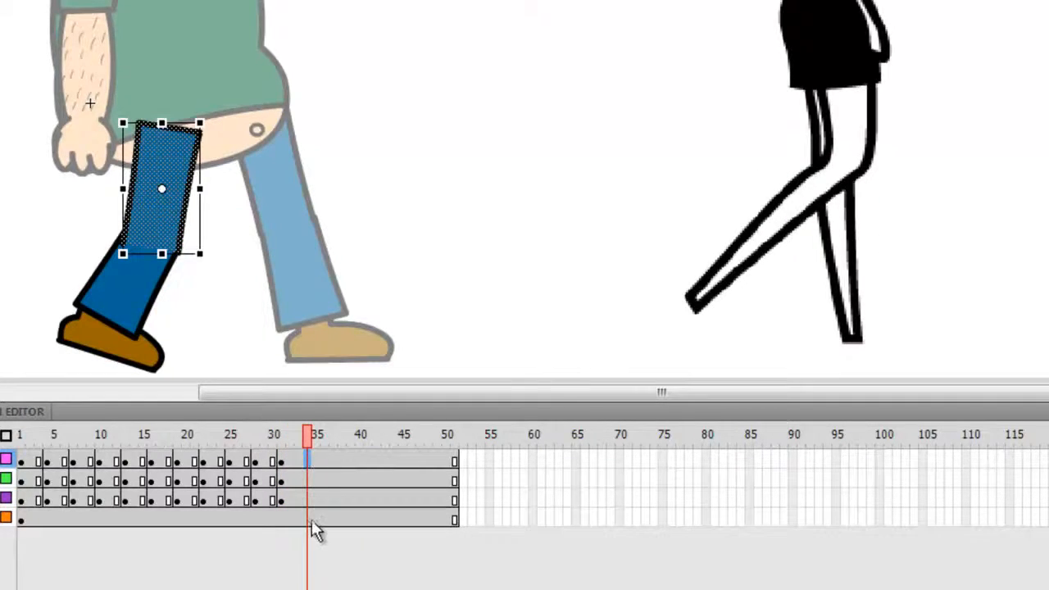
shift+click(310, 501)
click(411, 67)
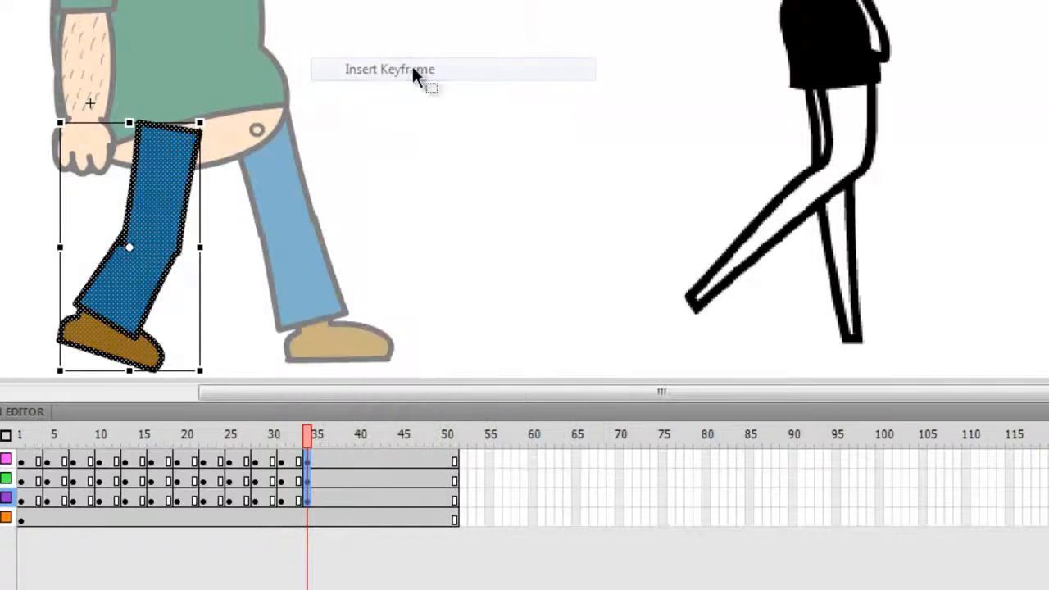
- Move the whole leg with its shoe forward at frame 34, and rotate the top leg piece to nearly vertical
drag(148, 227, 184, 217)
key(q)
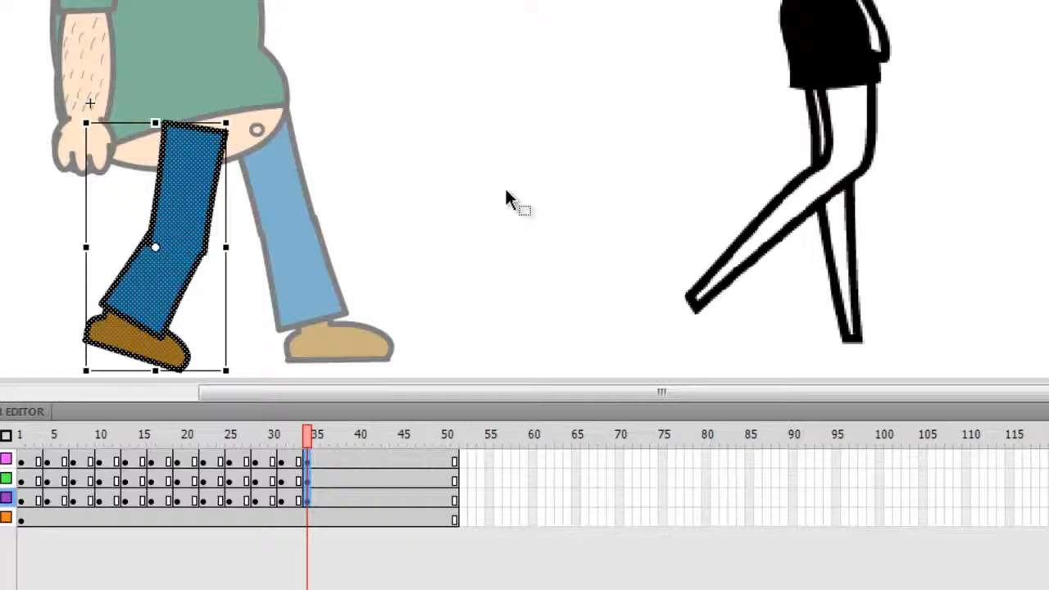
click(375, 199)
click(174, 198)
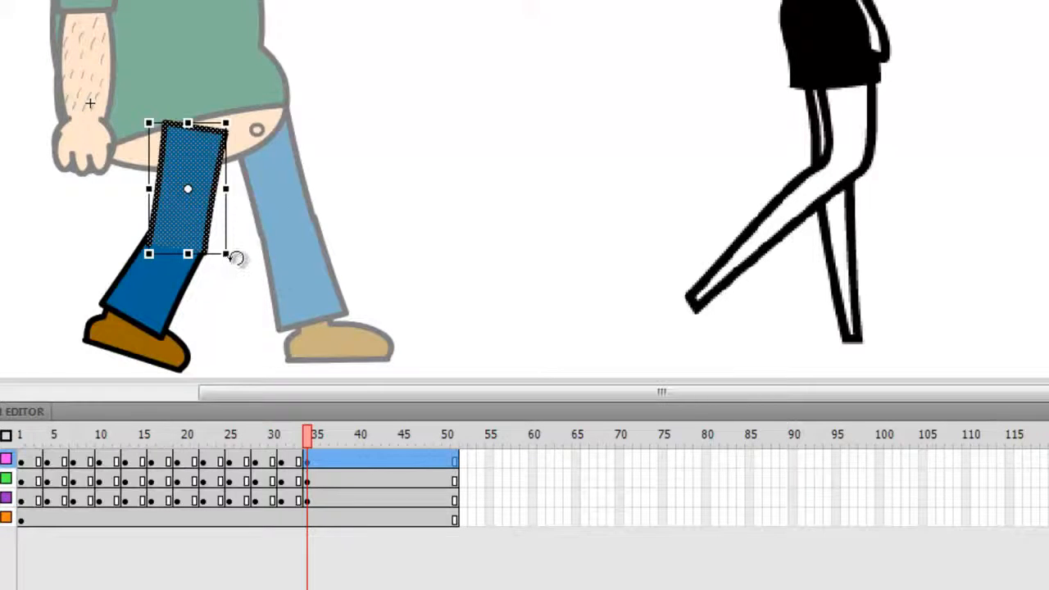
drag(236, 257, 251, 259)
- Rotate the bottom leg piece further backward at frame 34 and move it up to meet the top leg's end
click(138, 304)
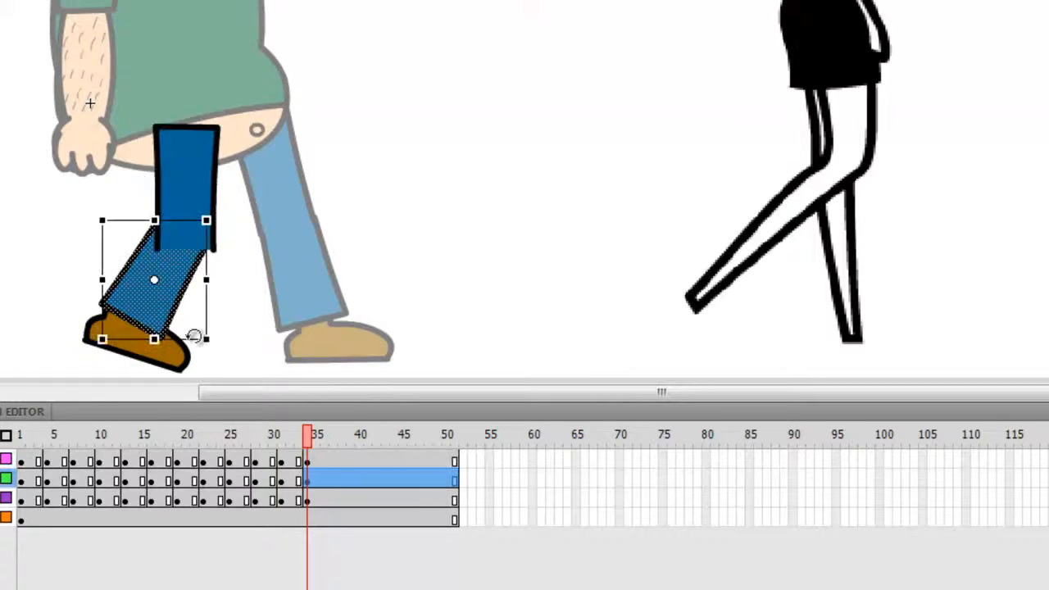
drag(219, 347, 202, 349)
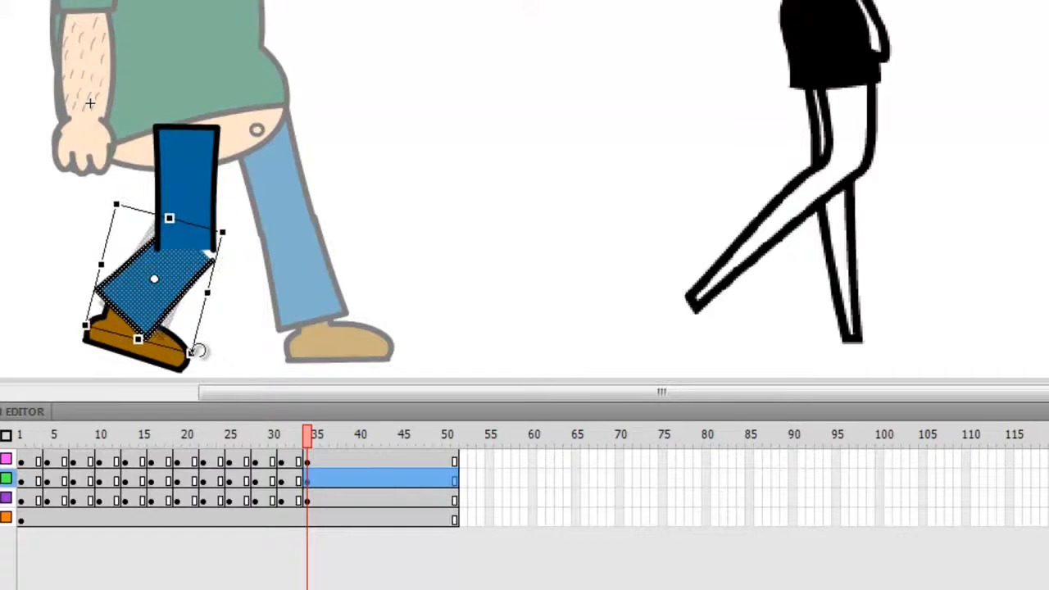
drag(150, 317, 150, 308)
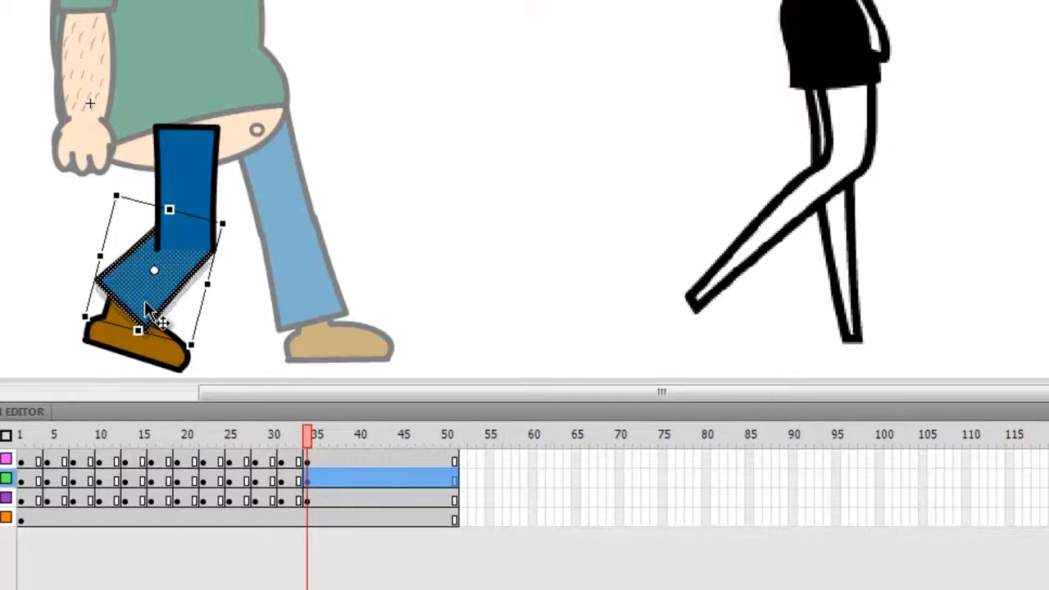
- Rotate the brown shoe steeply toe-down at frame 34 and fit it against the end of the bottom leg piece
click(173, 363)
click(298, 501)
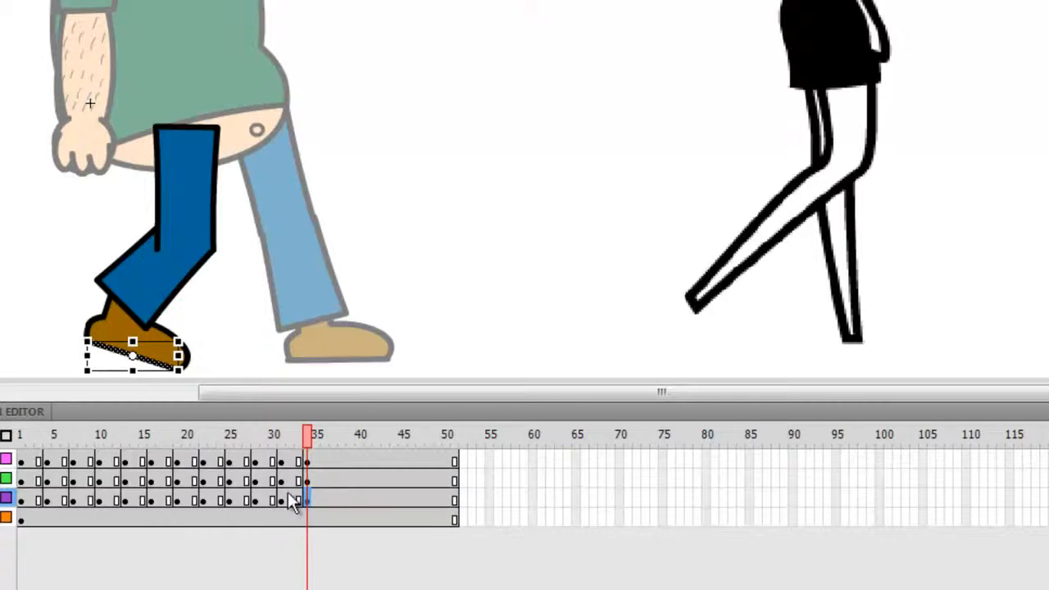
drag(203, 366, 155, 373)
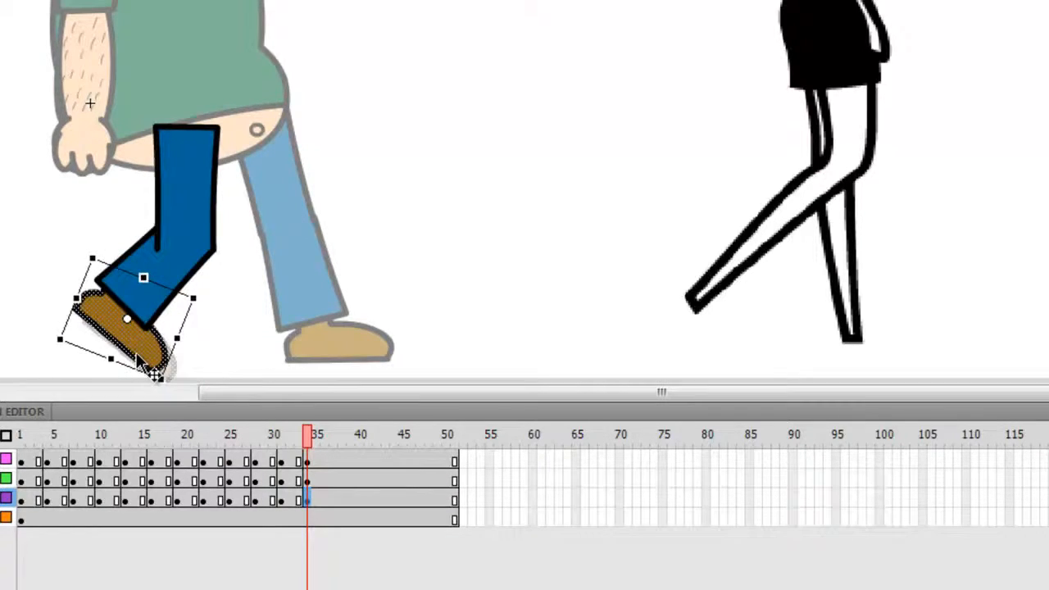
click(280, 503)
click(308, 498)
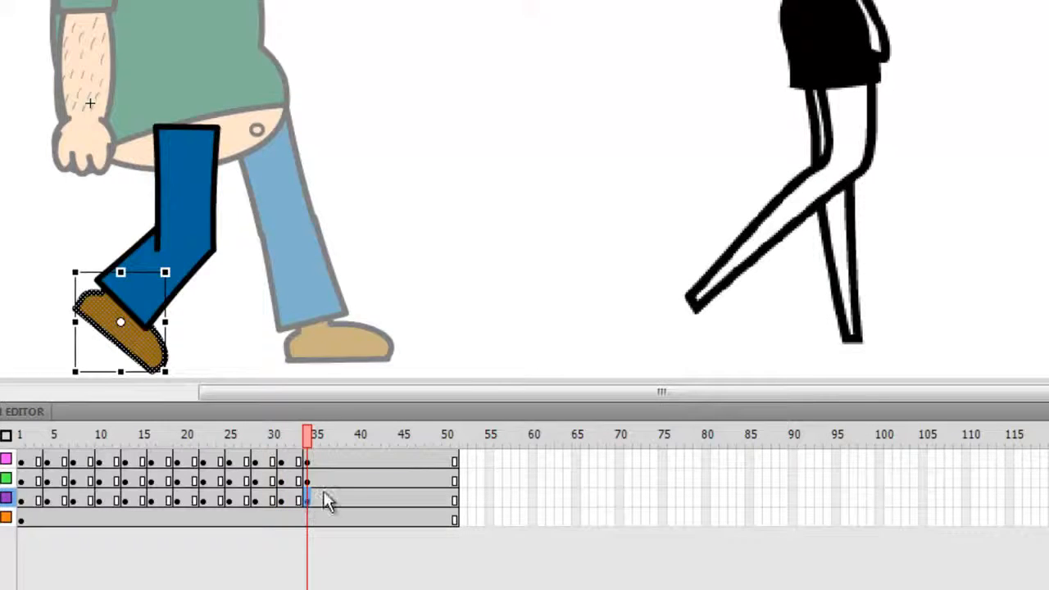
- Advance to the next reference pose and insert keyframes at frame 37 on the top leg, bottom leg and shoe layers
click(318, 458)
click(330, 459)
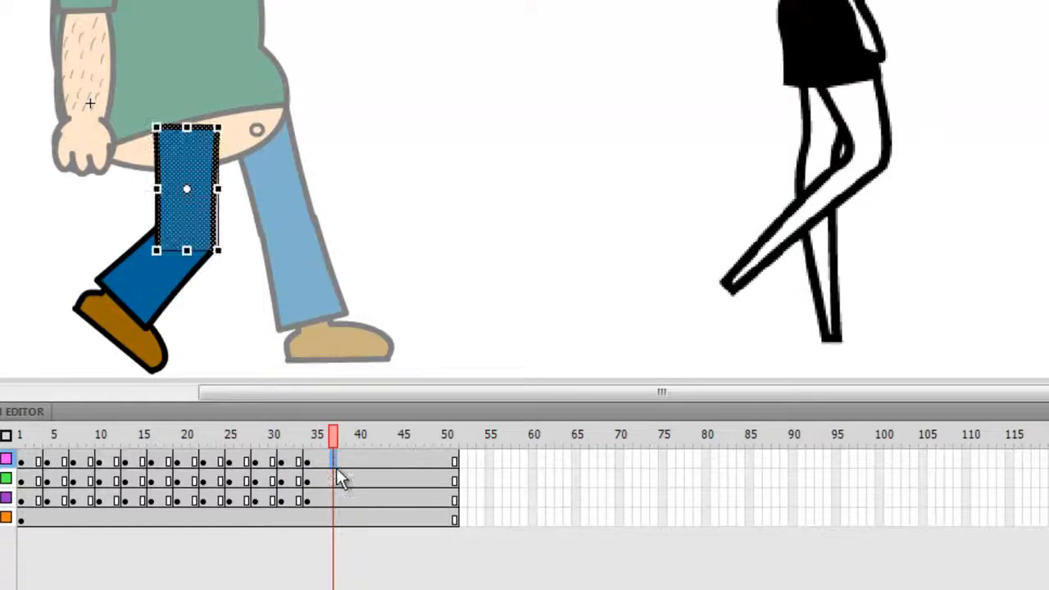
shift+click(334, 501)
right_click(334, 502)
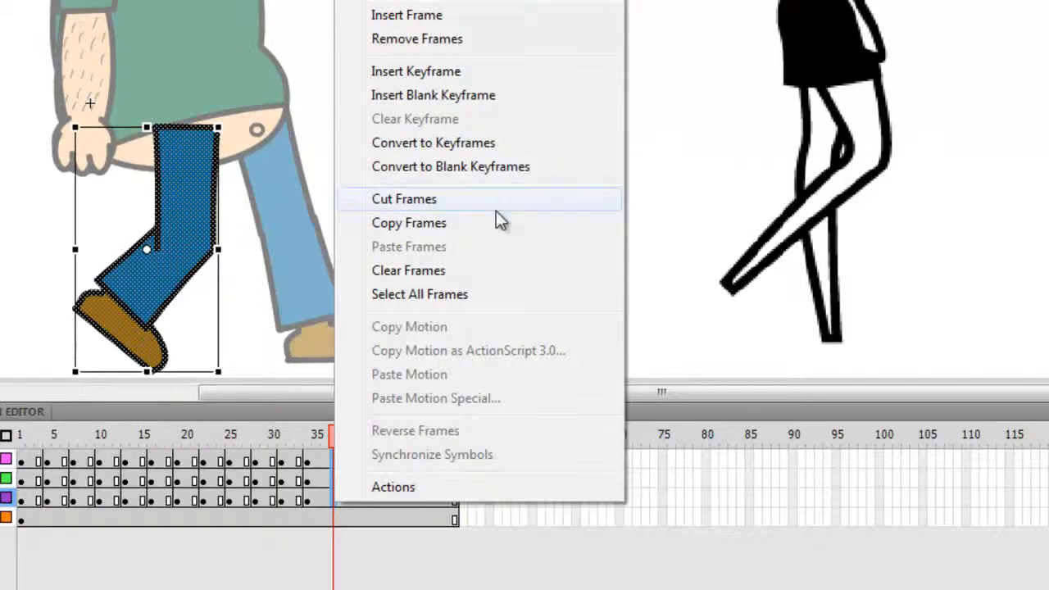
click(456, 72)
- Move the whole leg slightly forward at frame 37 and rotate the top leg piece so the knee swings forward
drag(192, 185, 206, 180)
click(368, 164)
click(220, 182)
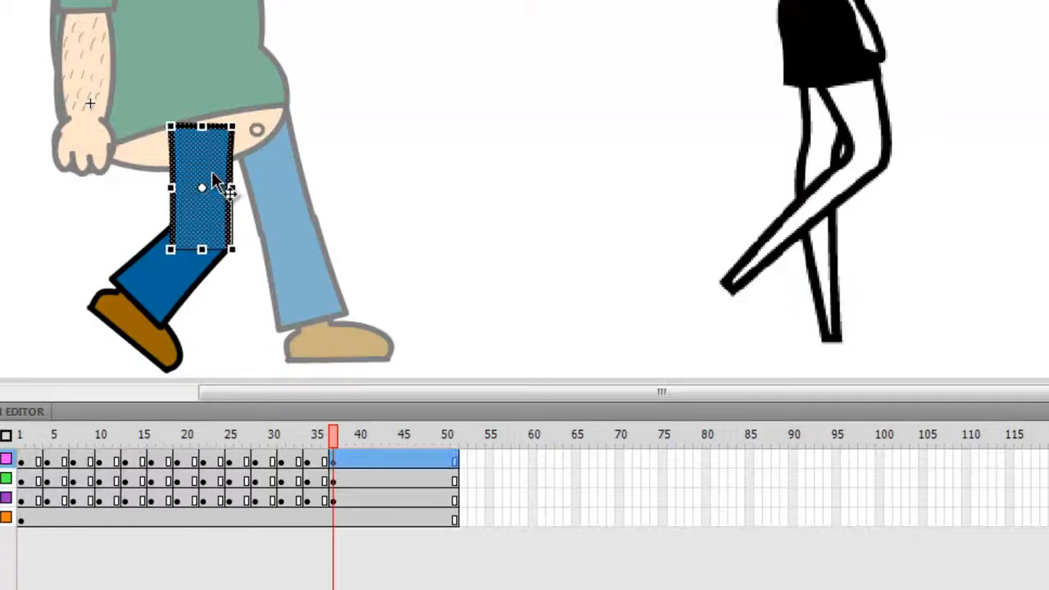
mouse_move(244, 253)
mouse_down()
mouse_move(255, 250)
mouse_move(245, 246)
mouse_up()
- Move the bottom leg piece forward to the top leg's end at frame 37 and bring the brown shoe along beneath it
click(172, 305)
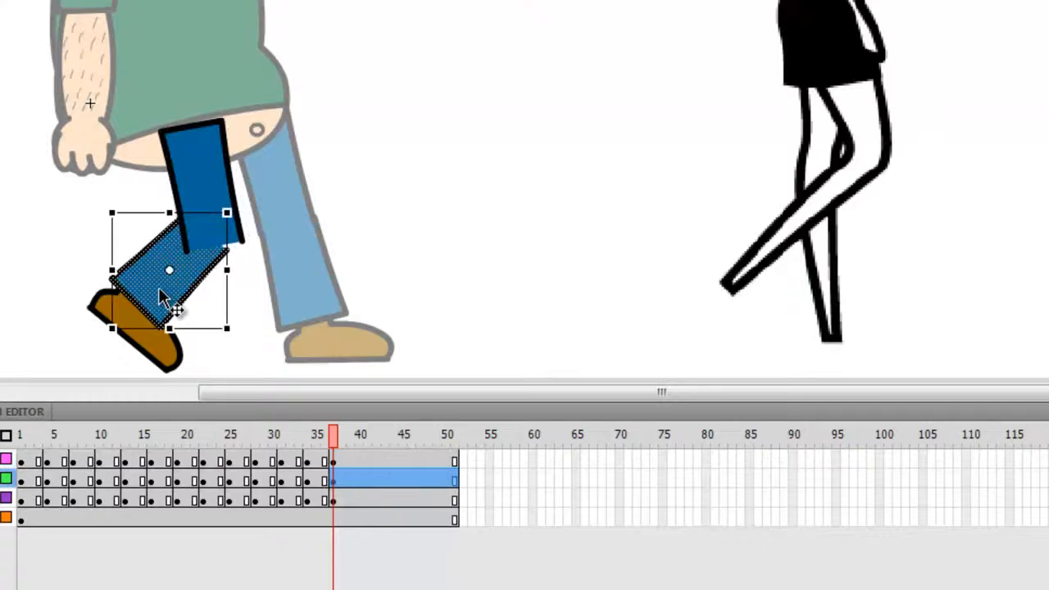
drag(170, 292, 197, 297)
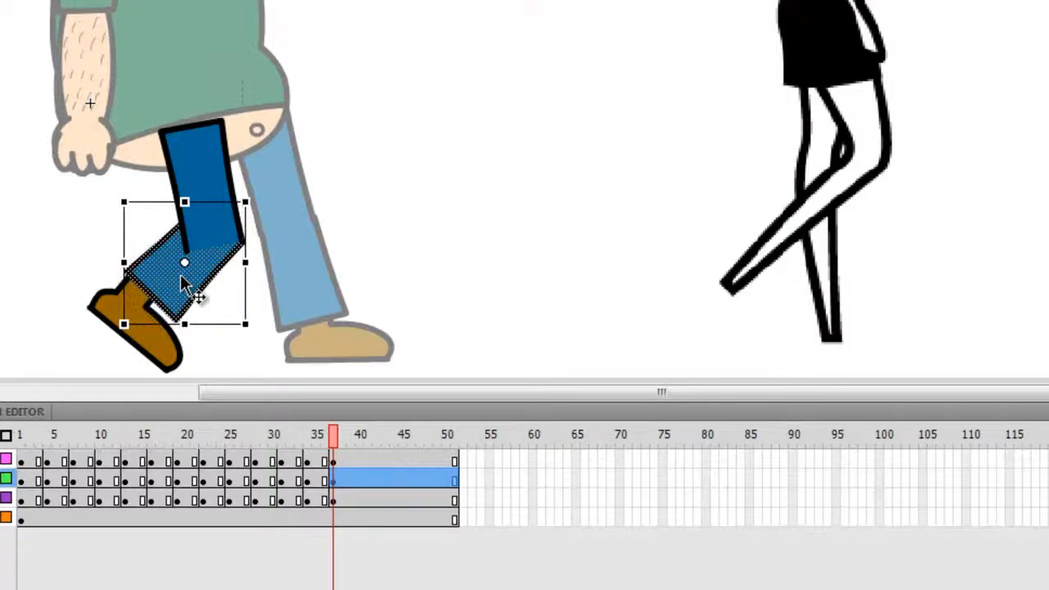
click(334, 499)
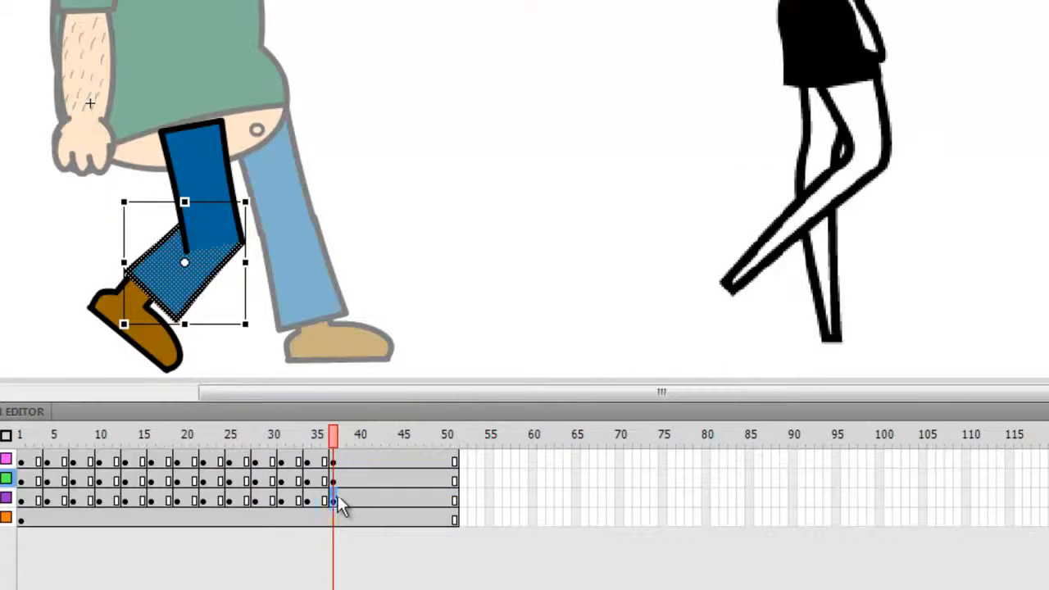
click(168, 349)
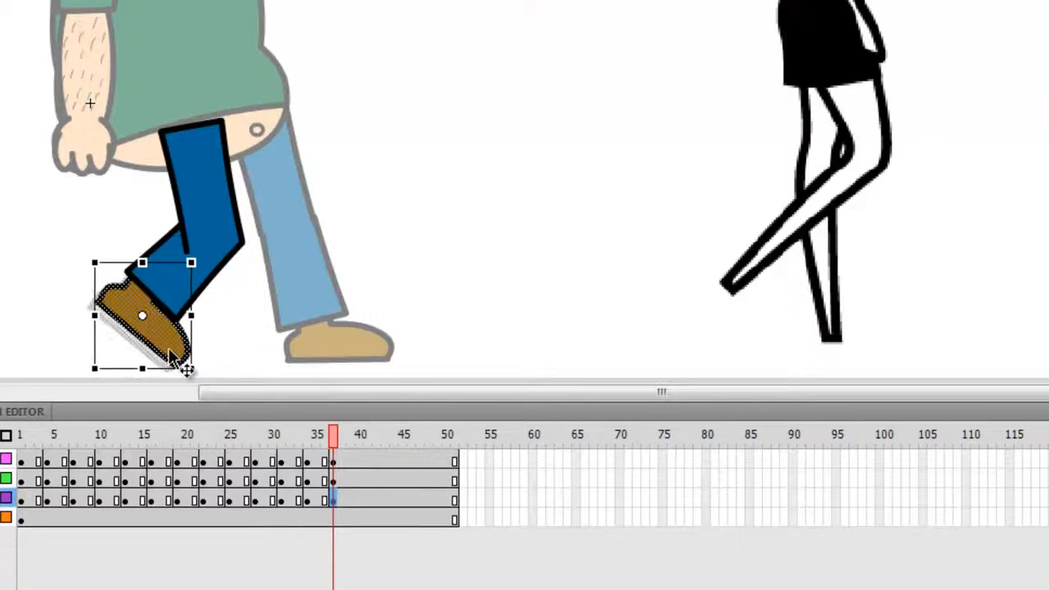
- Compare the poses at frames 34 and 37, then insert keyframes at frame 40 on the top leg, bottom leg and shoe layers
click(308, 461)
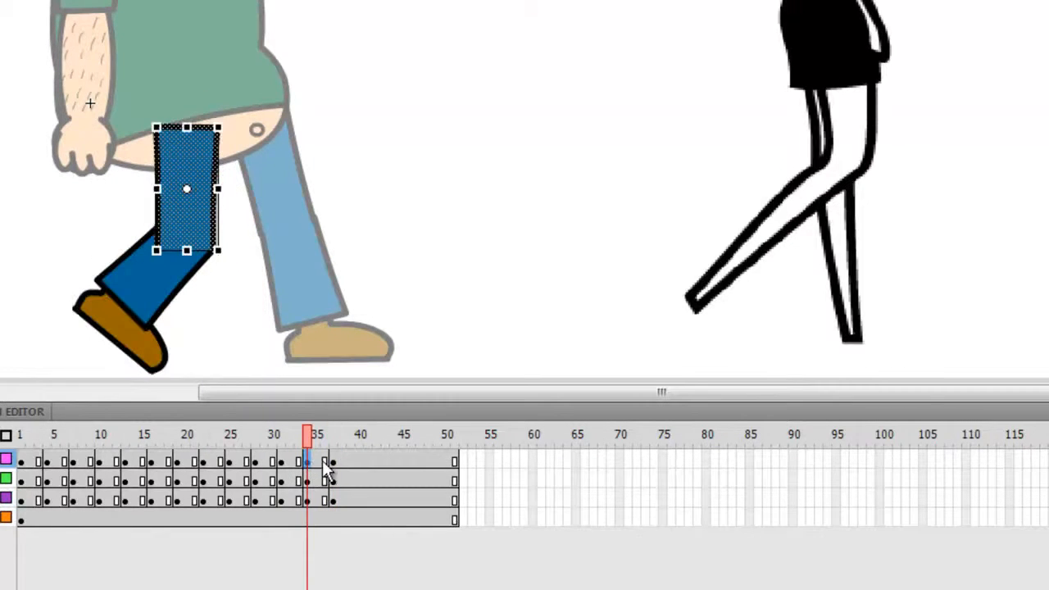
click(333, 460)
click(347, 462)
click(362, 462)
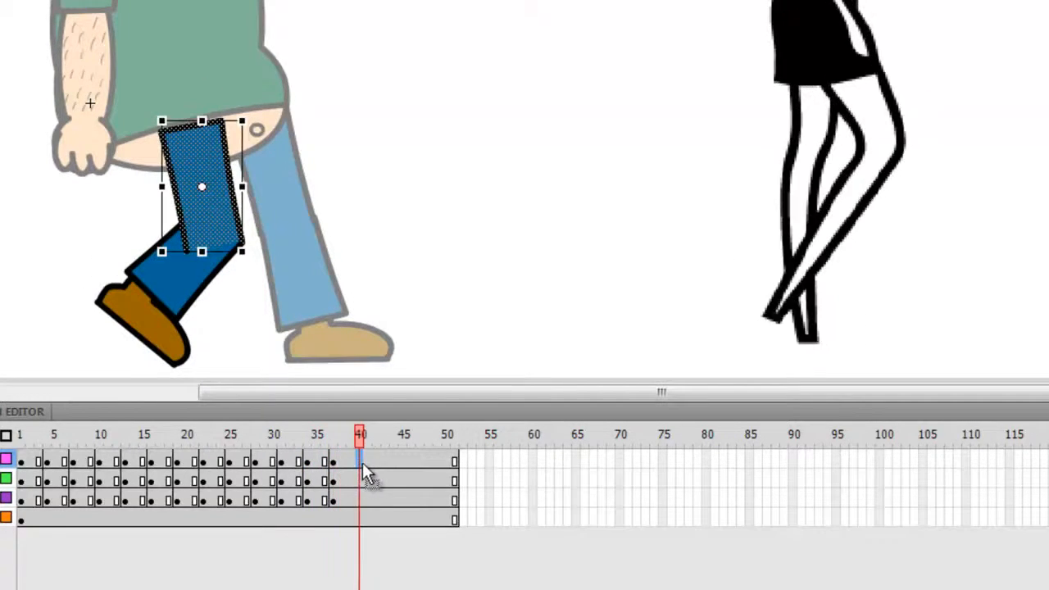
shift+click(363, 497)
right_click(363, 496)
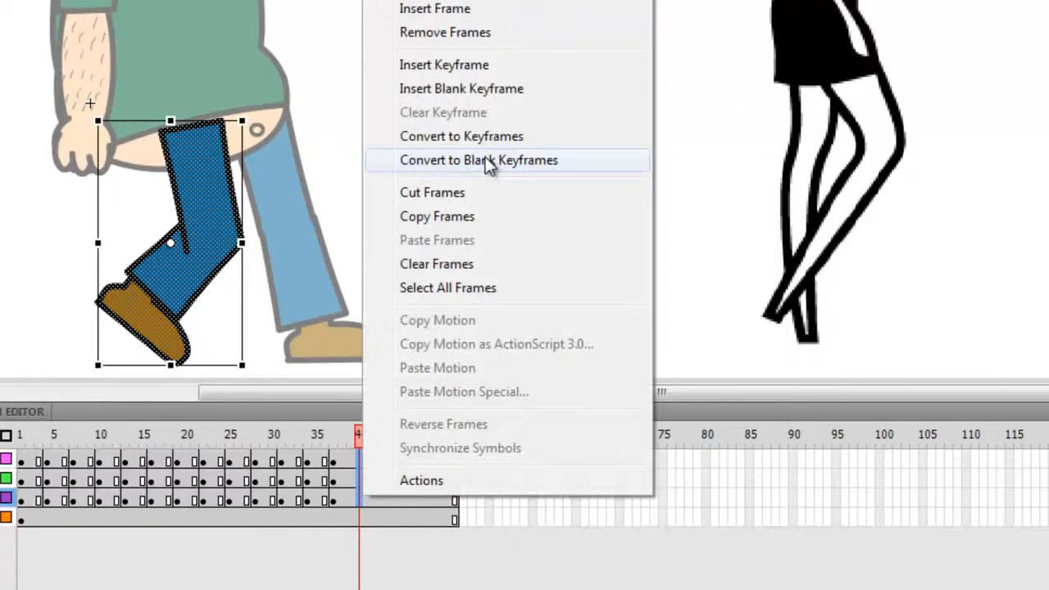
click(456, 66)
- Rotate the top leg piece at frame 40 so the knee swings further forward, and move the piece forward
click(226, 168)
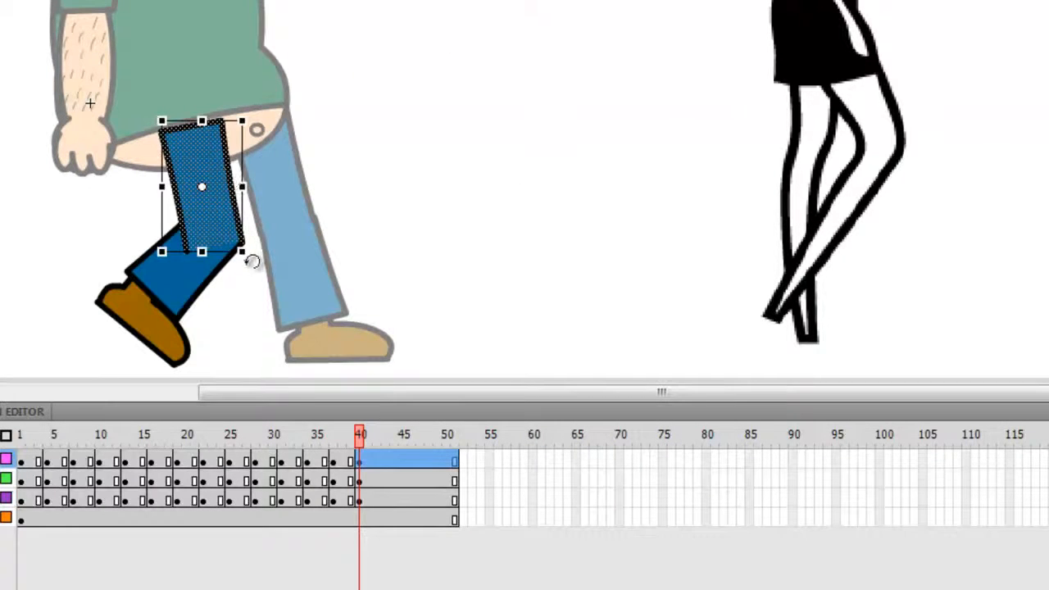
drag(250, 260, 270, 251)
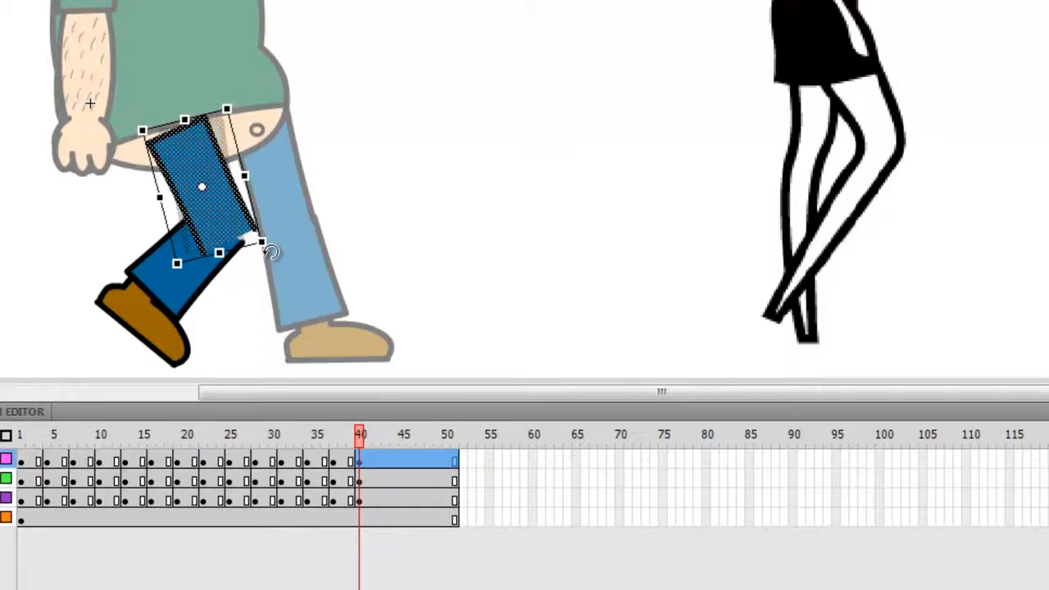
drag(225, 215, 255, 209)
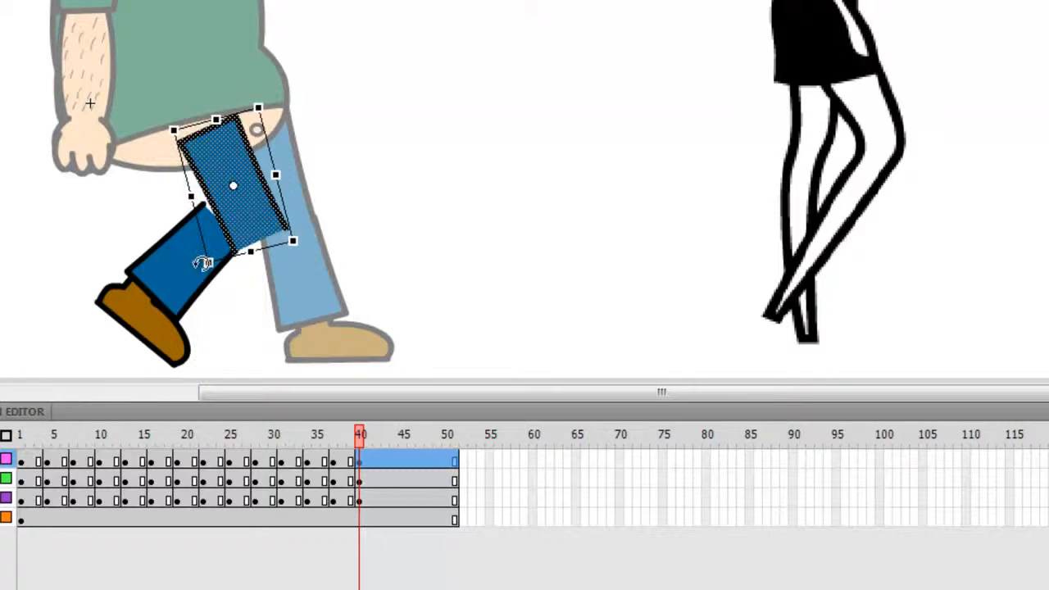
- Move the bottom leg piece forward to the top leg's end at frame 40 and rotate it slightly more upright
drag(205, 283, 228, 277)
drag(298, 318, 313, 314)
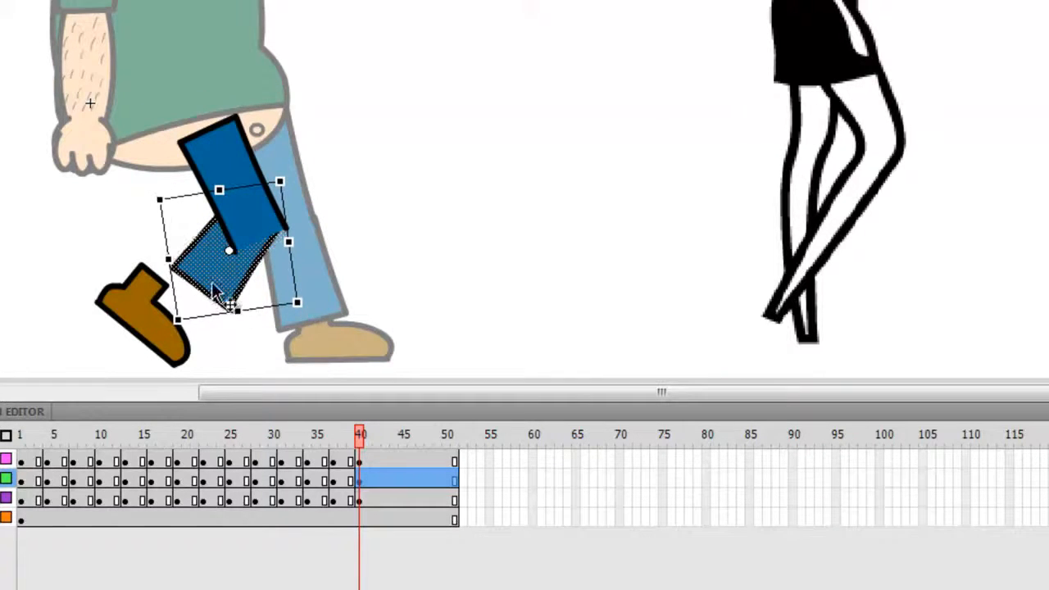
drag(211, 283, 216, 297)
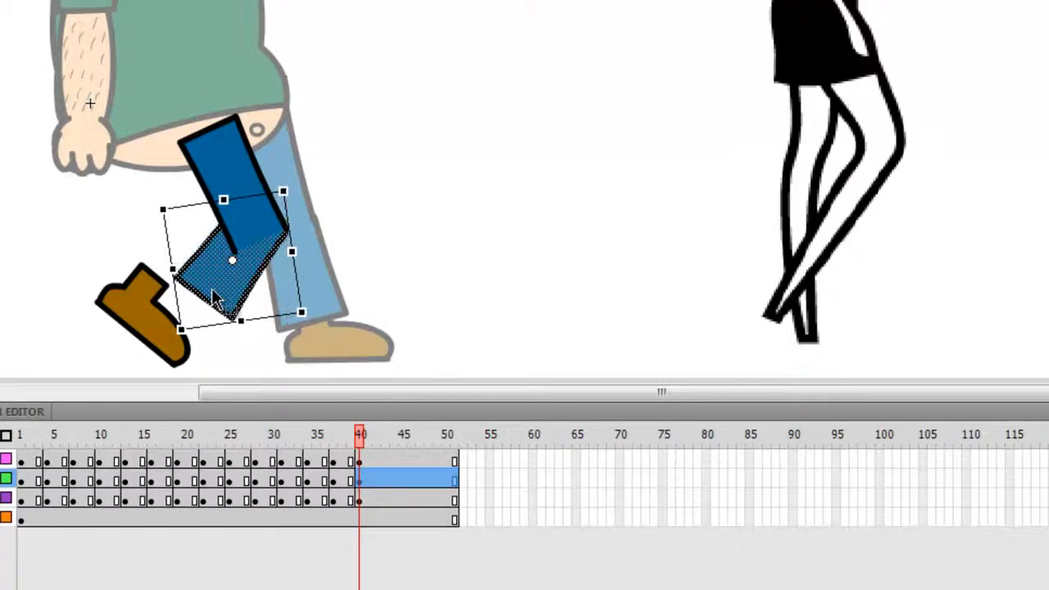
- Move the brown shoe forward beneath the end of the bottom leg piece at frame 40 and compare it with frame 37
click(144, 315)
drag(145, 315, 218, 352)
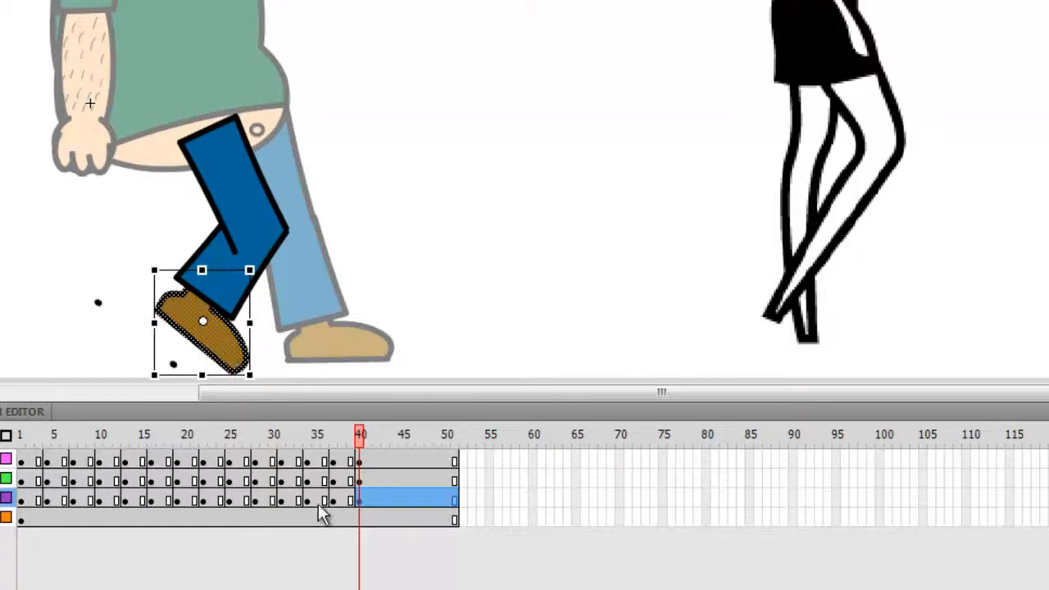
click(332, 501)
click(357, 499)
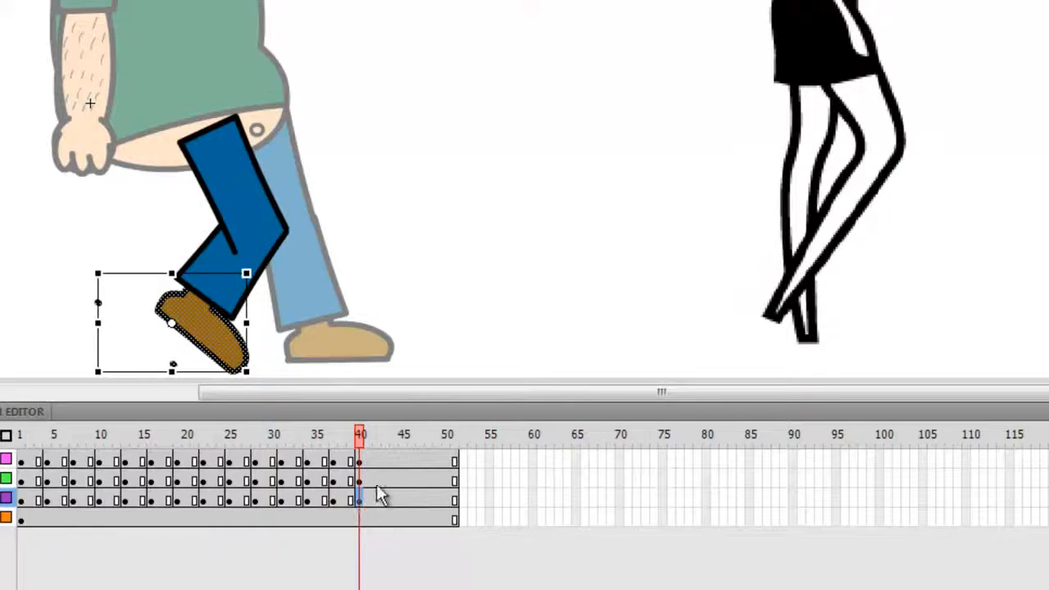
- Insert keyframes at frame 43 on the top leg, bottom leg and shoe layers
click(378, 459)
click(389, 462)
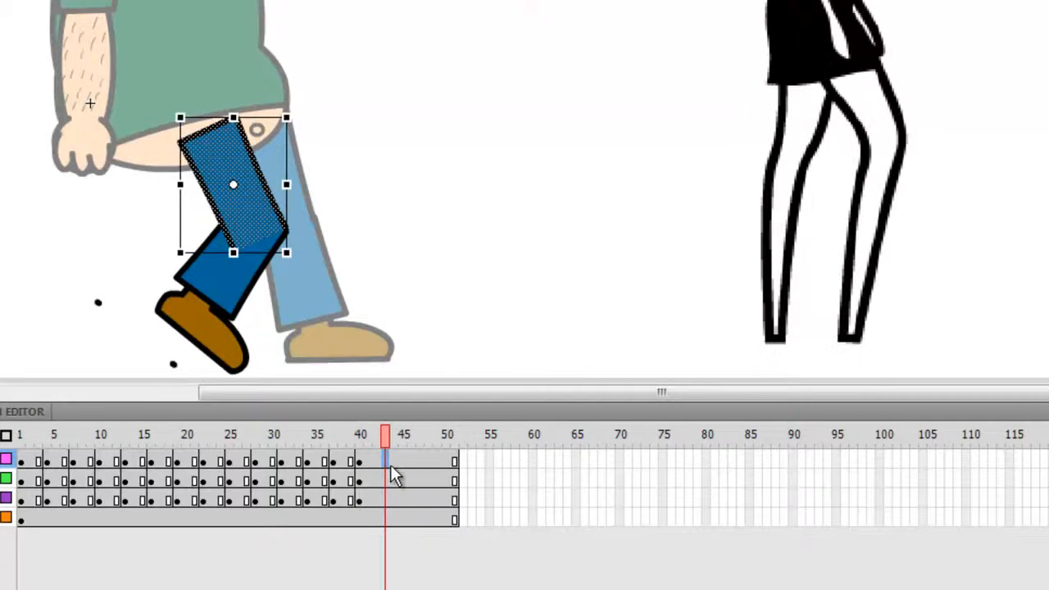
shift+click(388, 501)
right_click(386, 501)
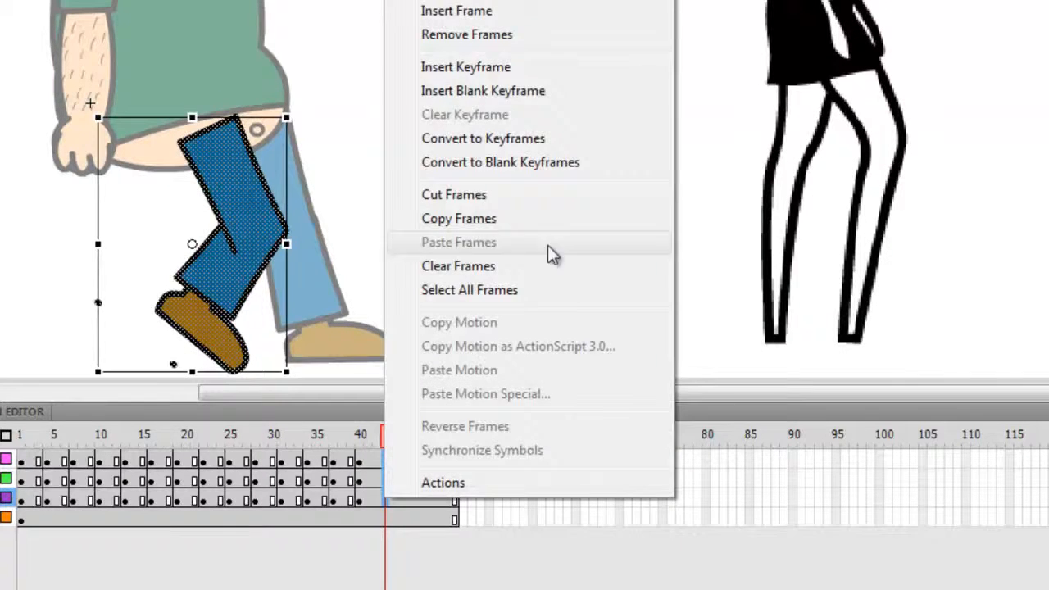
click(502, 68)
click(528, 138)
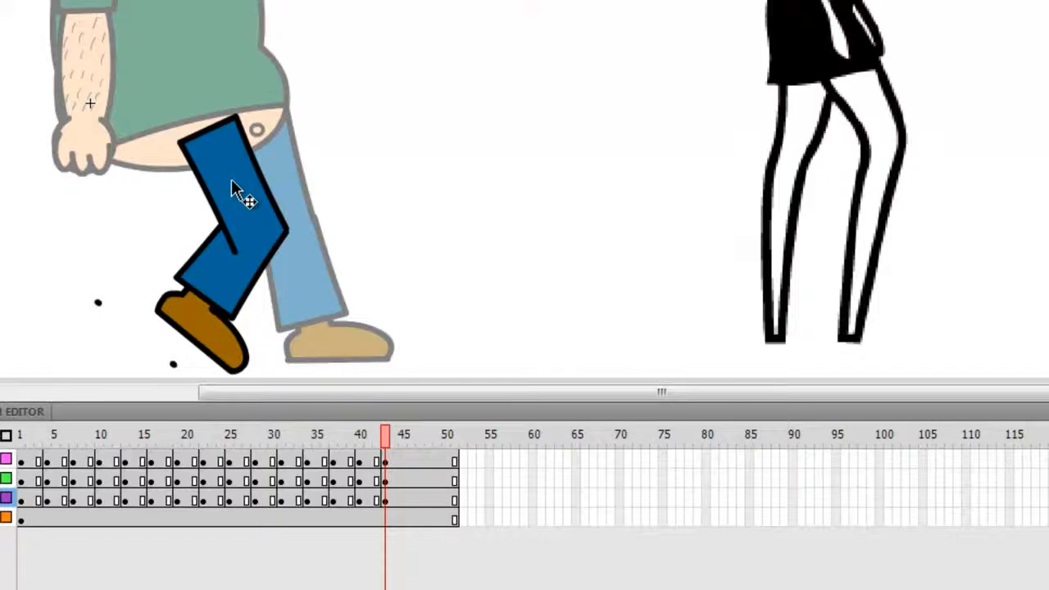
- Delete the two stray black dots beside the brown shoe at frame 43
click(99, 303)
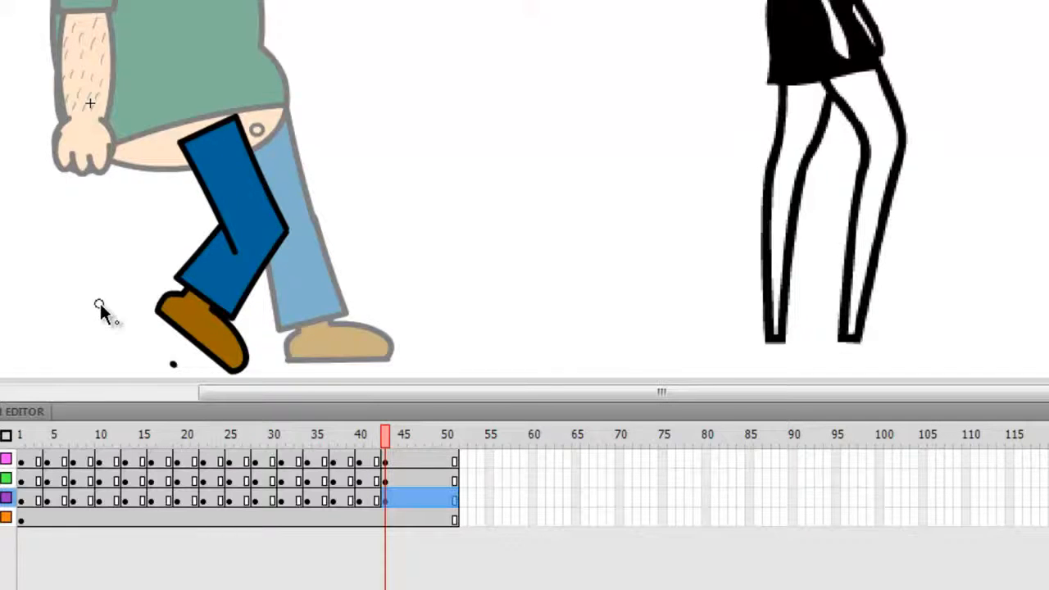
click(127, 343)
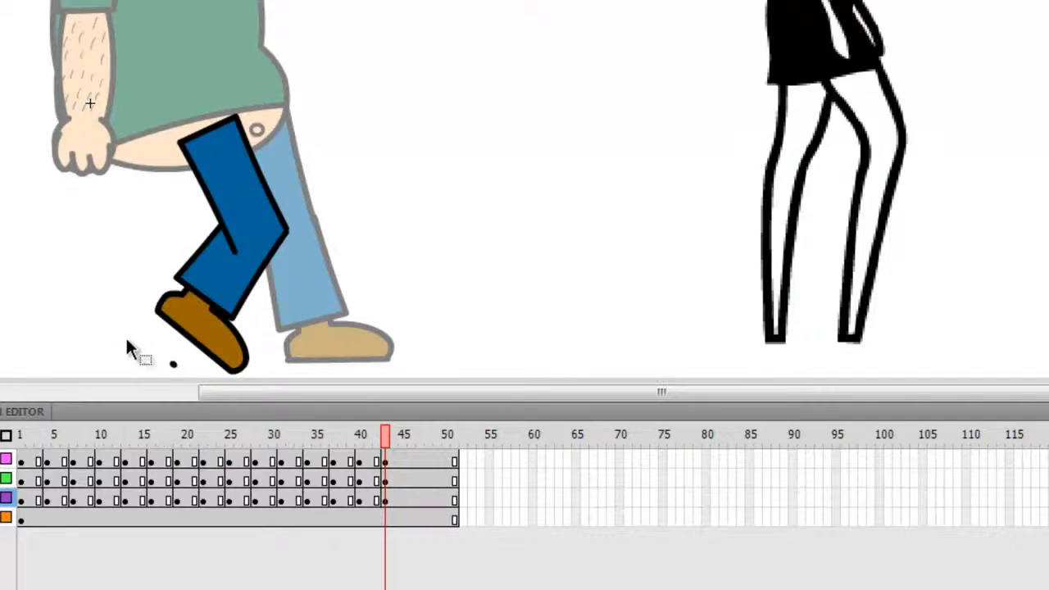
click(174, 364)
key(Delete)
- Rotate the top leg piece slightly more upright at frame 43, then straighten the bottom leg piece and align it with the knee
click(358, 460)
click(384, 460)
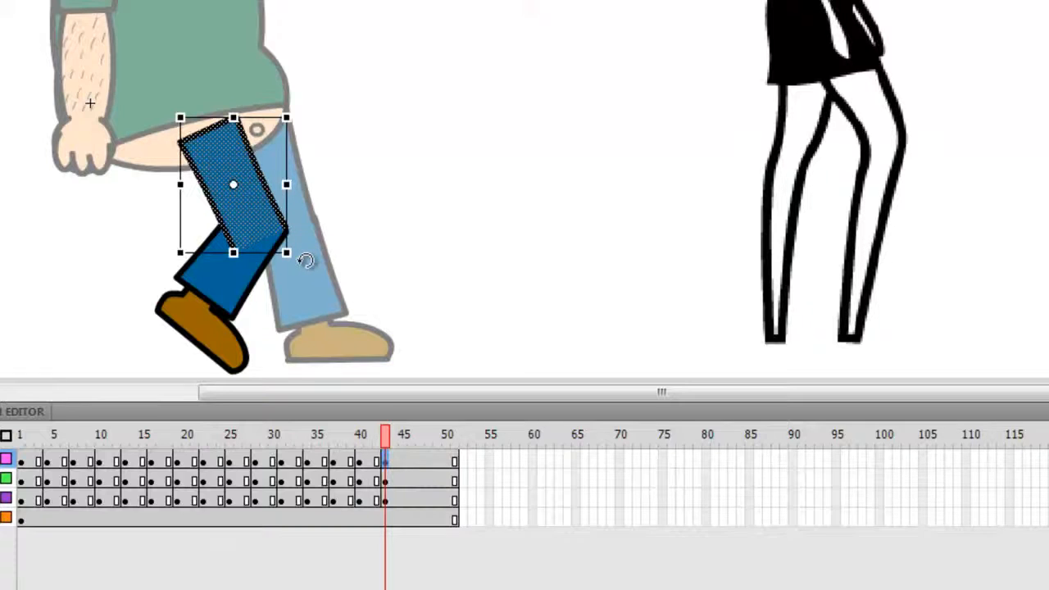
drag(304, 259, 290, 264)
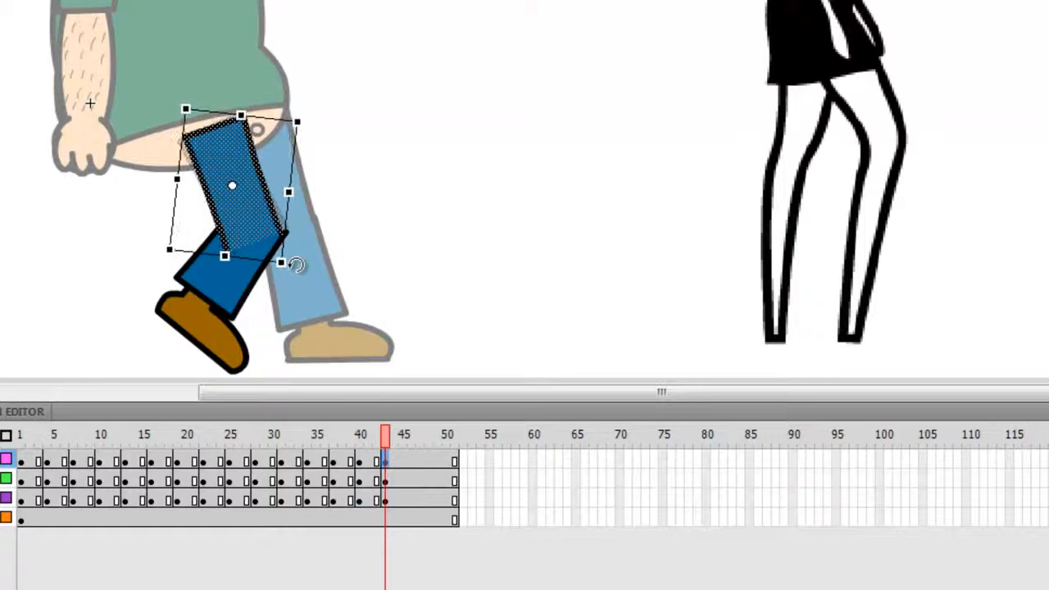
click(246, 304)
drag(302, 332, 319, 310)
drag(235, 286, 240, 302)
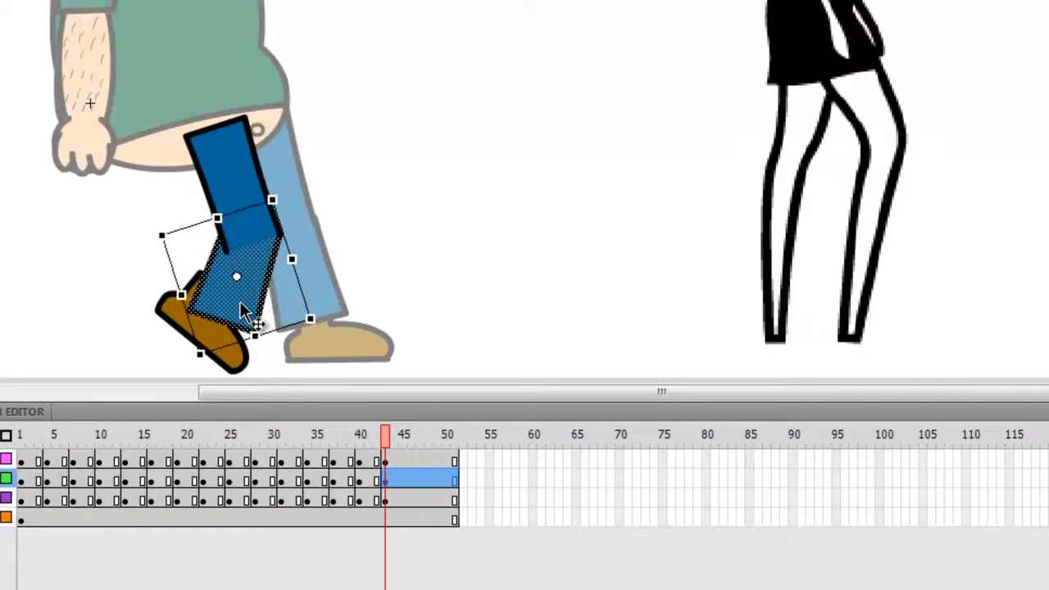
- Rotate the brown shoe nearly flat beneath the bottom leg piece at frame 43 and compare the pose with frame 40
click(238, 365)
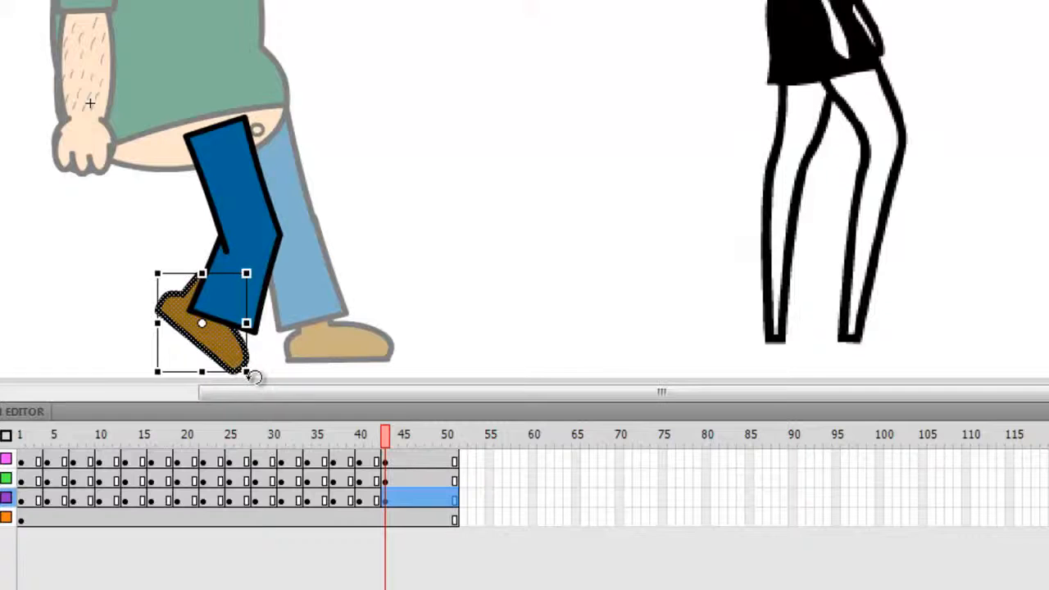
mouse_move(253, 375)
mouse_down()
mouse_move(277, 348)
mouse_move(258, 366)
mouse_up()
click(357, 500)
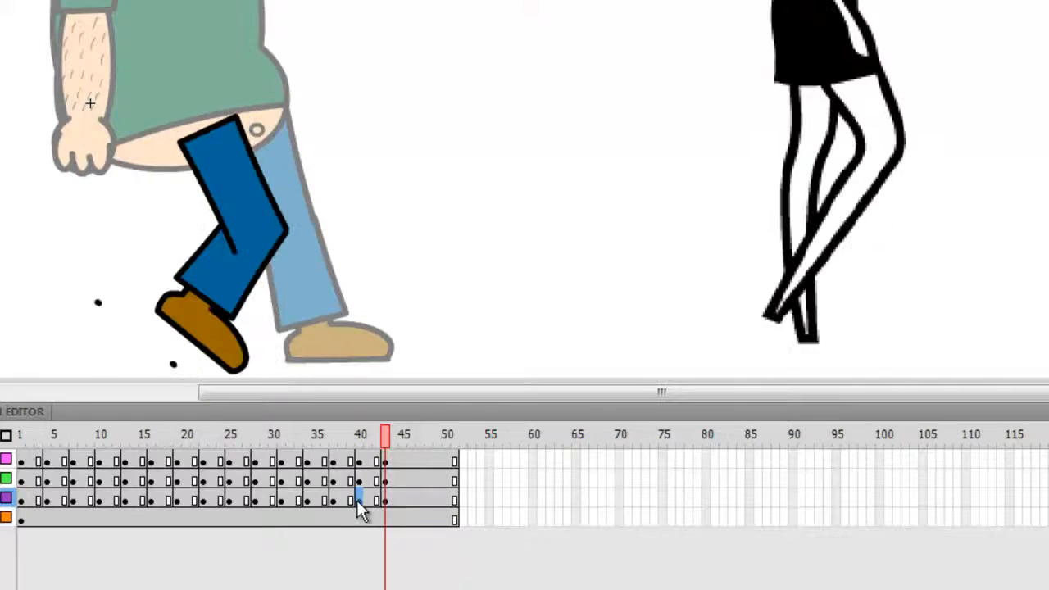
click(386, 501)
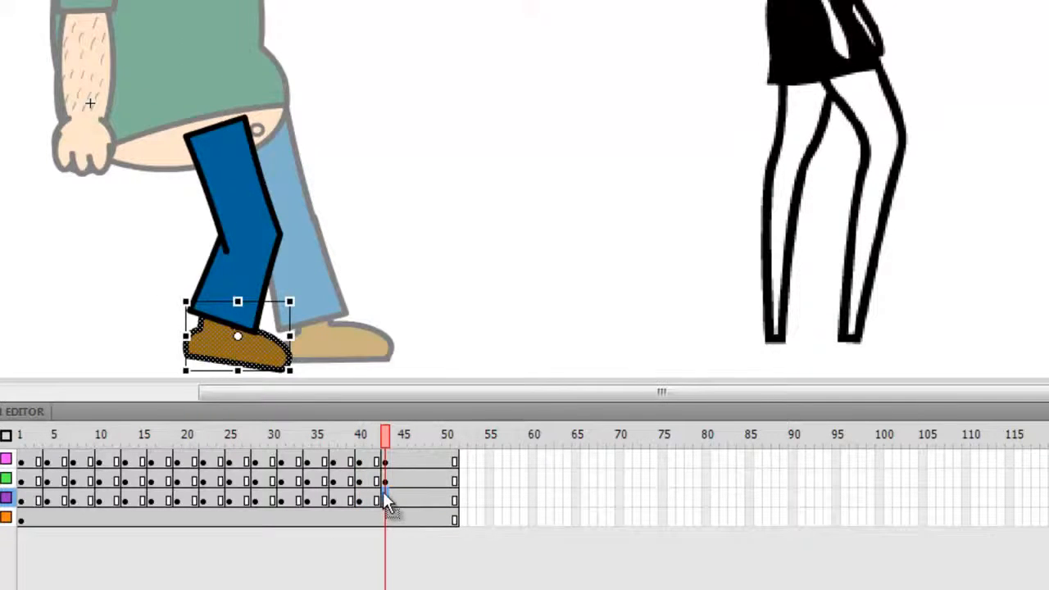
- Insert keyframes at frame 46 on the top leg, bottom leg and shoe layers
click(410, 461)
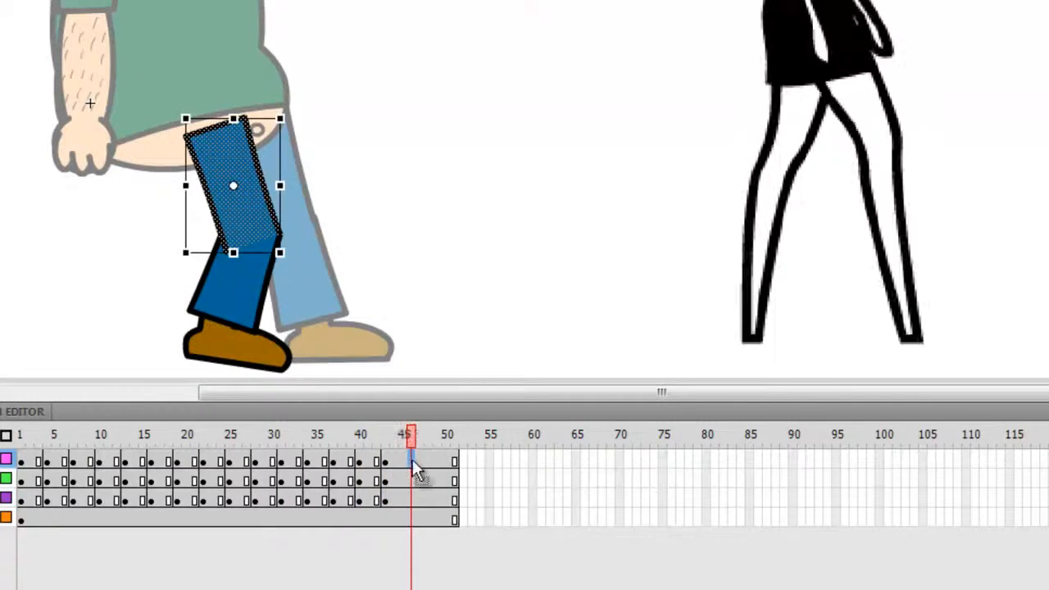
shift+click(412, 500)
right_click(412, 500)
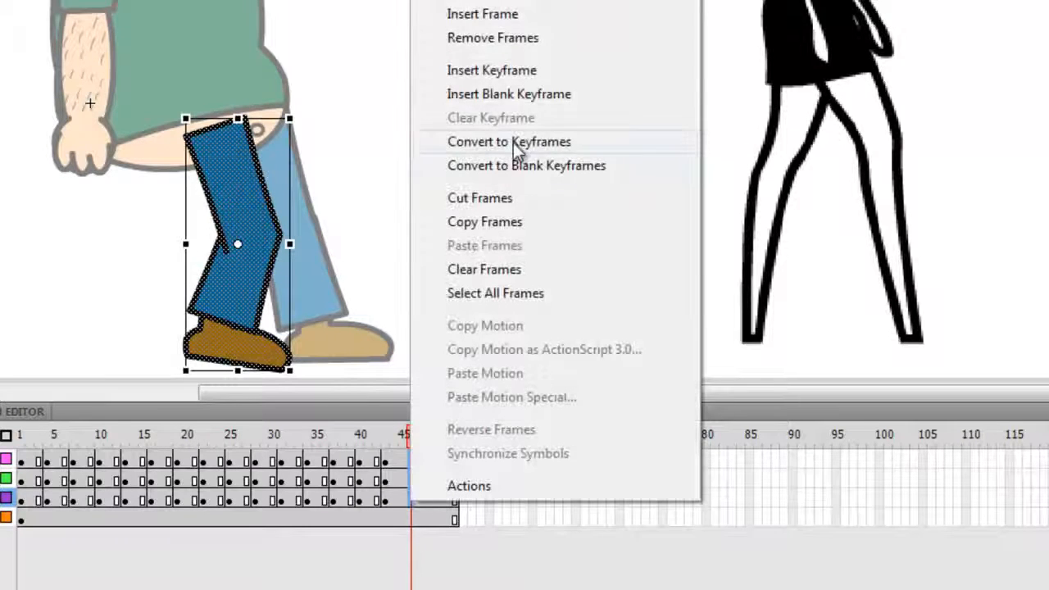
click(508, 72)
click(583, 164)
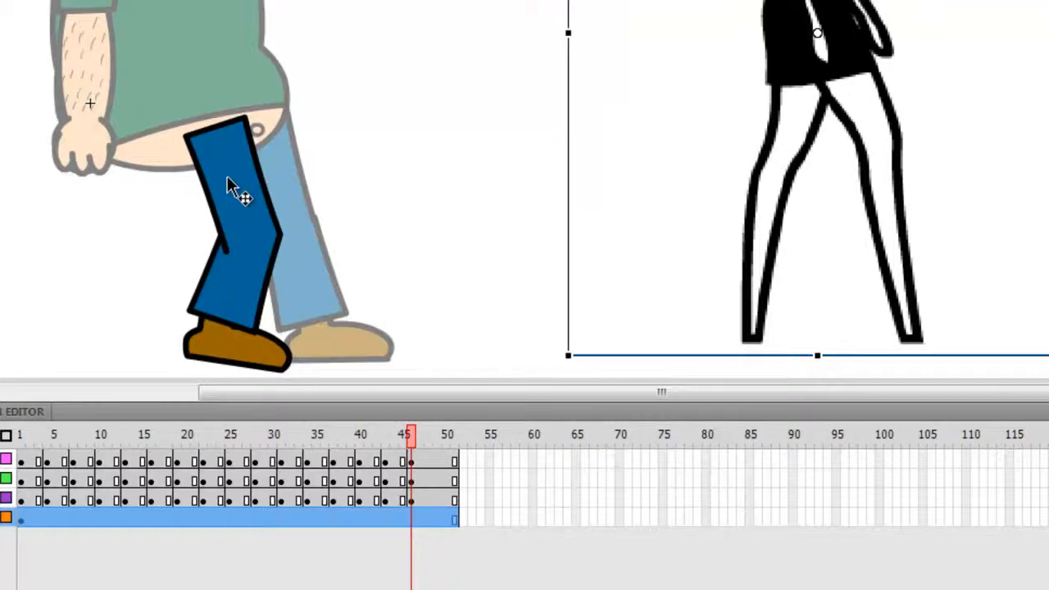
- Swing the bottom leg piece forward under the top leg at frame 46 and set the brown shoe flat beneath it
click(227, 176)
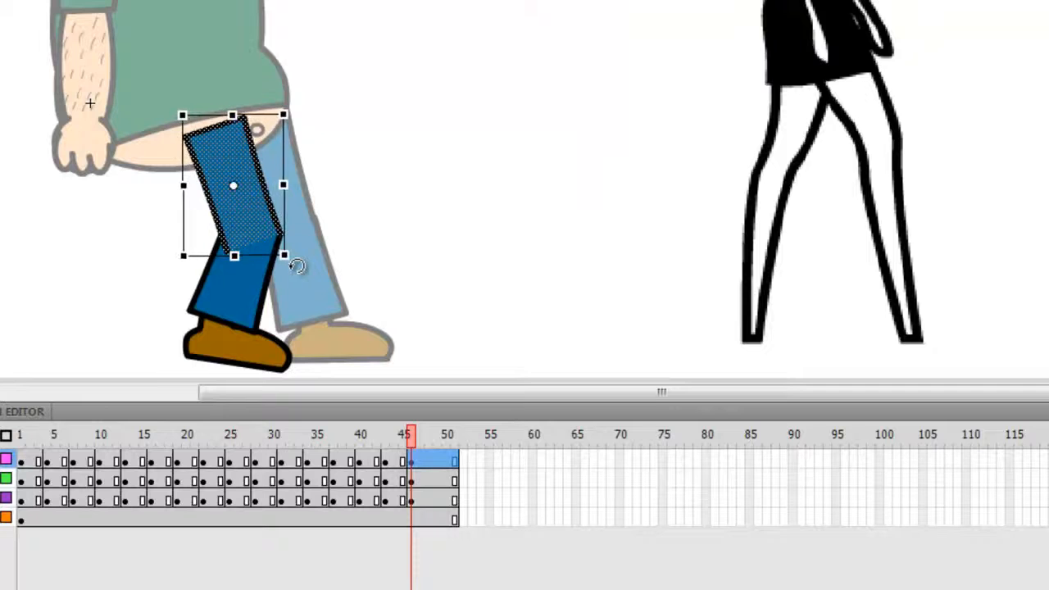
click(256, 319)
drag(283, 342, 319, 330)
drag(237, 308, 258, 321)
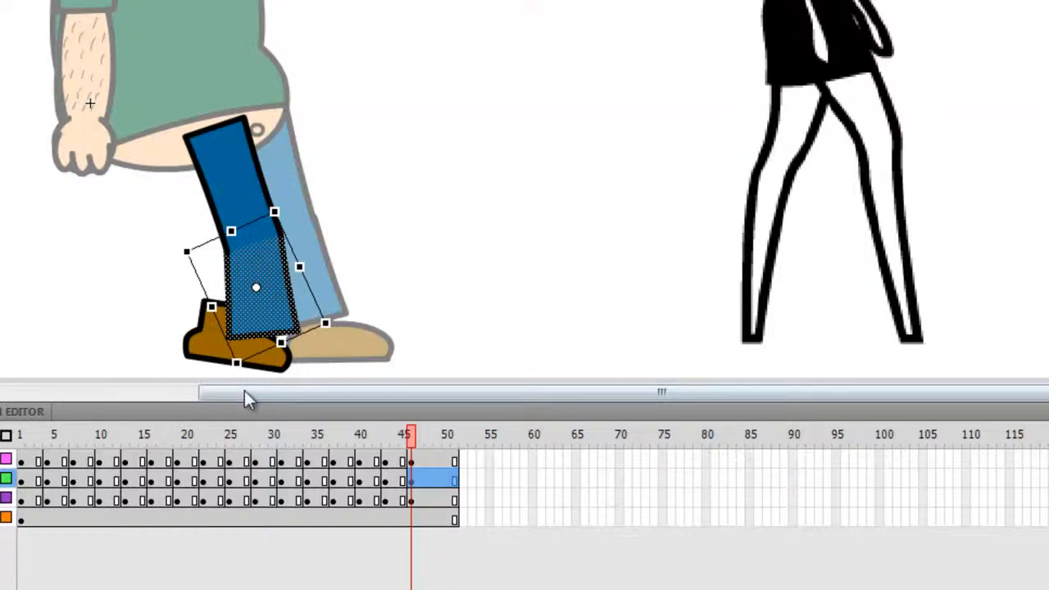
click(197, 361)
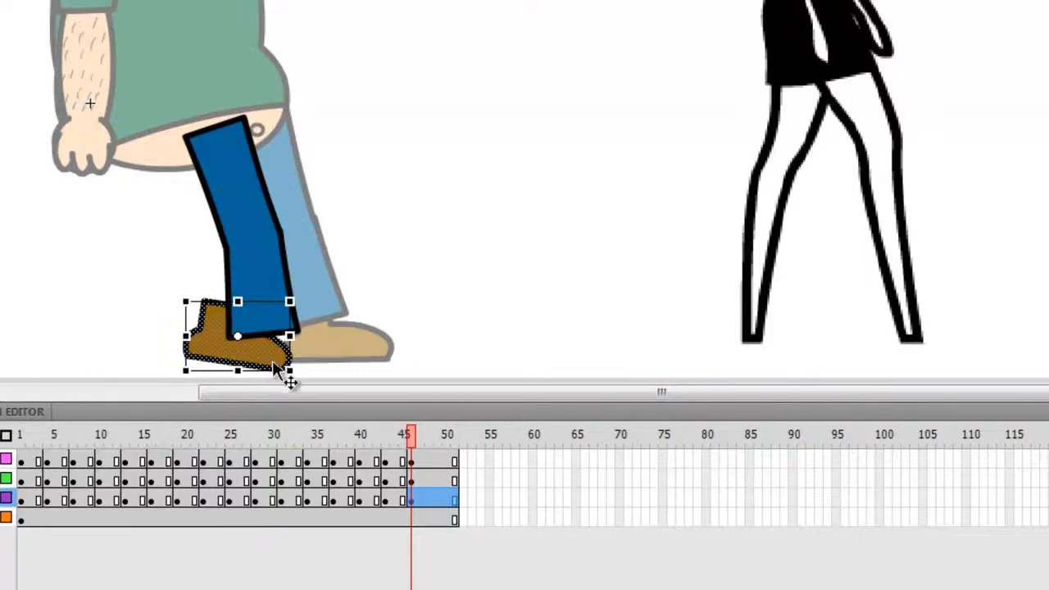
drag(285, 370, 345, 373)
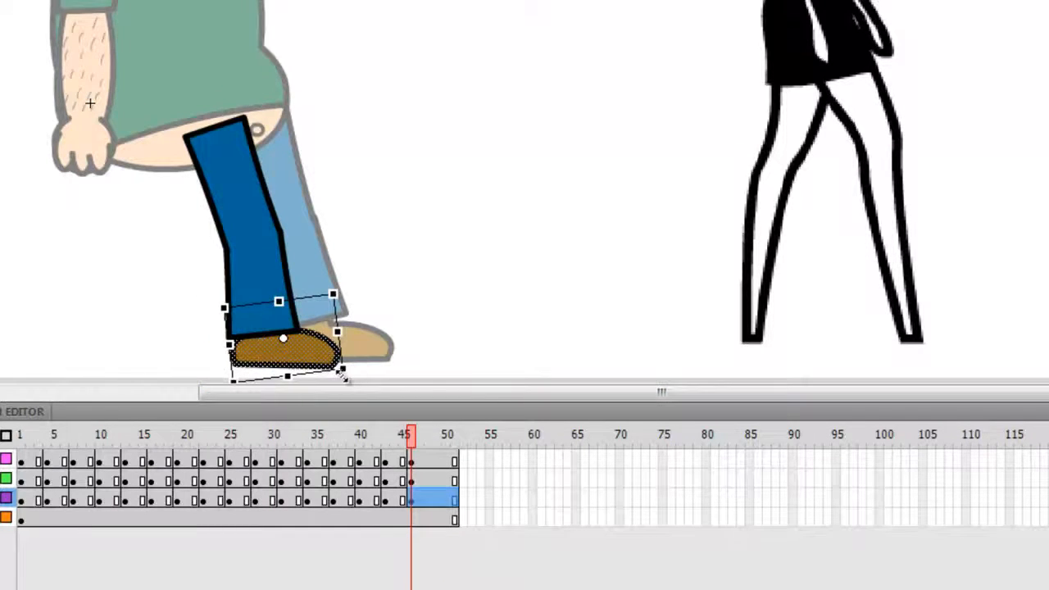
- Insert keyframes at frame 49 on the top leg, bottom leg and shoe layers
click(432, 464)
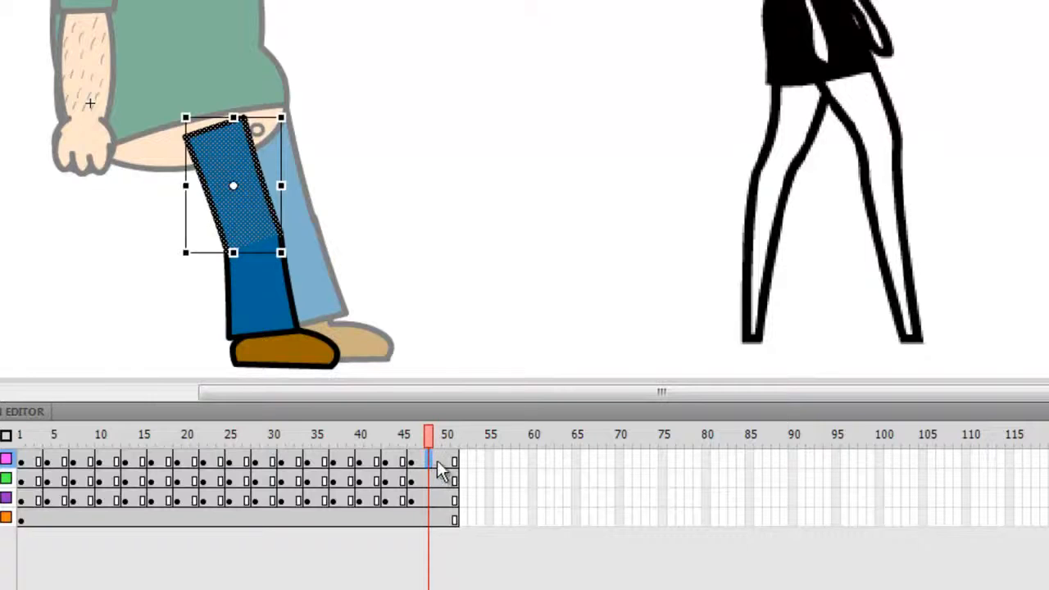
click(439, 463)
click(440, 499)
right_click(439, 501)
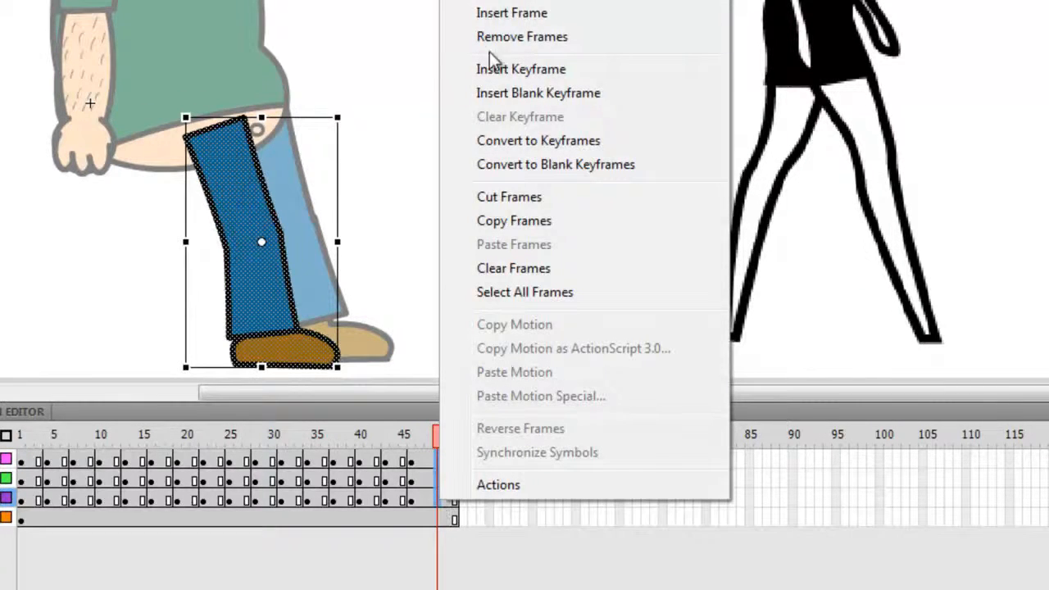
click(504, 67)
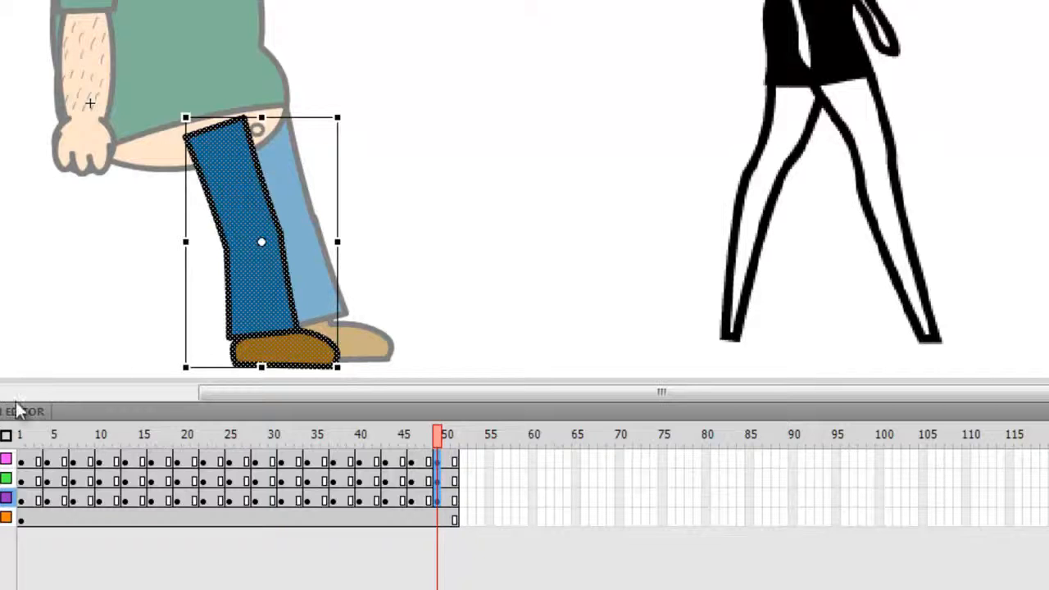
- Copy the frame 1 keyframes of the top leg, bottom leg and shoe layers and paste them at frame 49
click(22, 462)
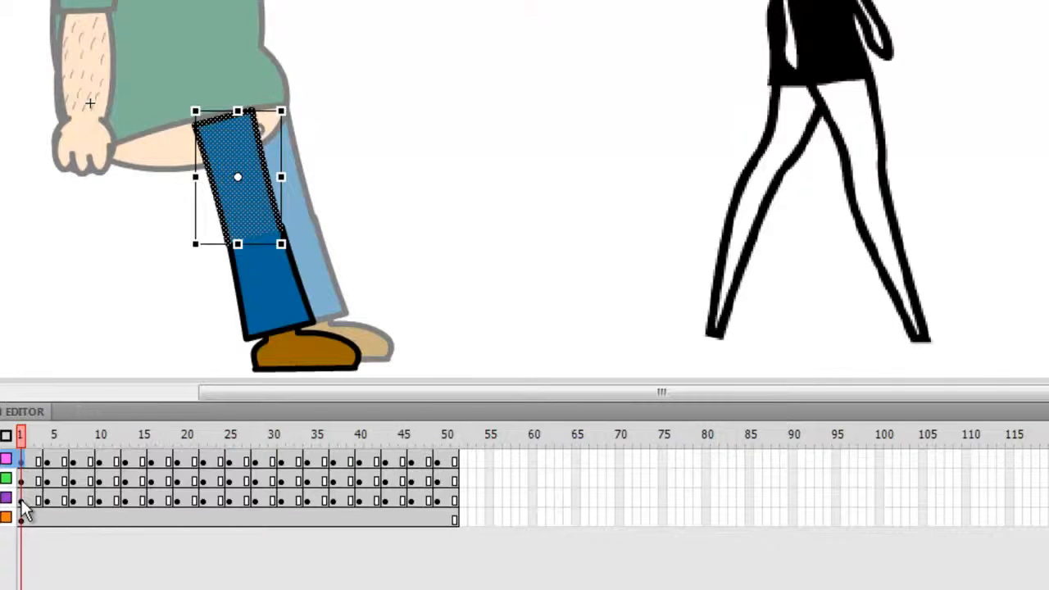
shift+click(23, 500)
right_click(25, 509)
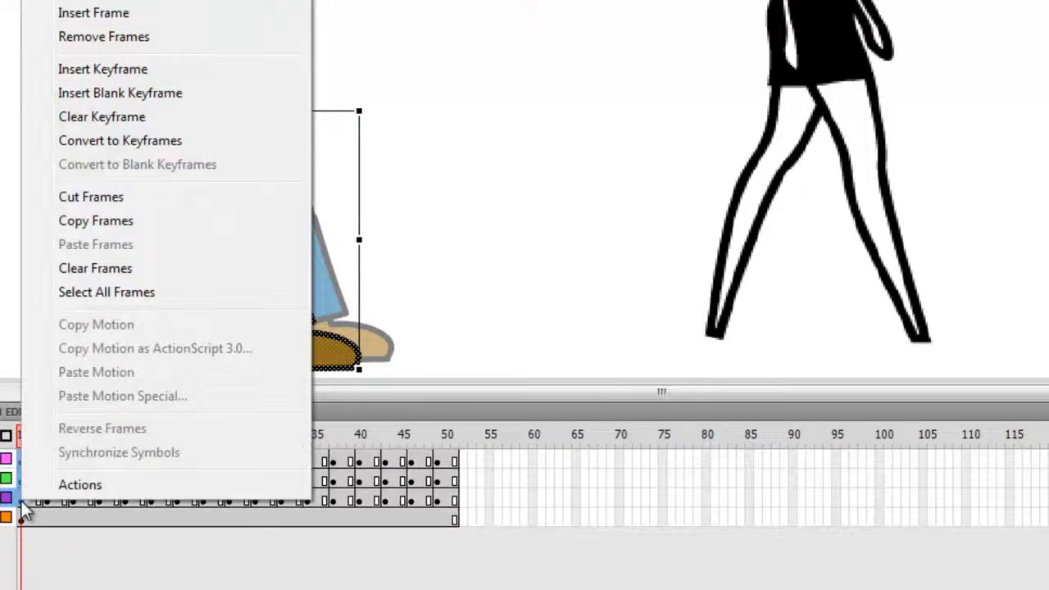
click(89, 223)
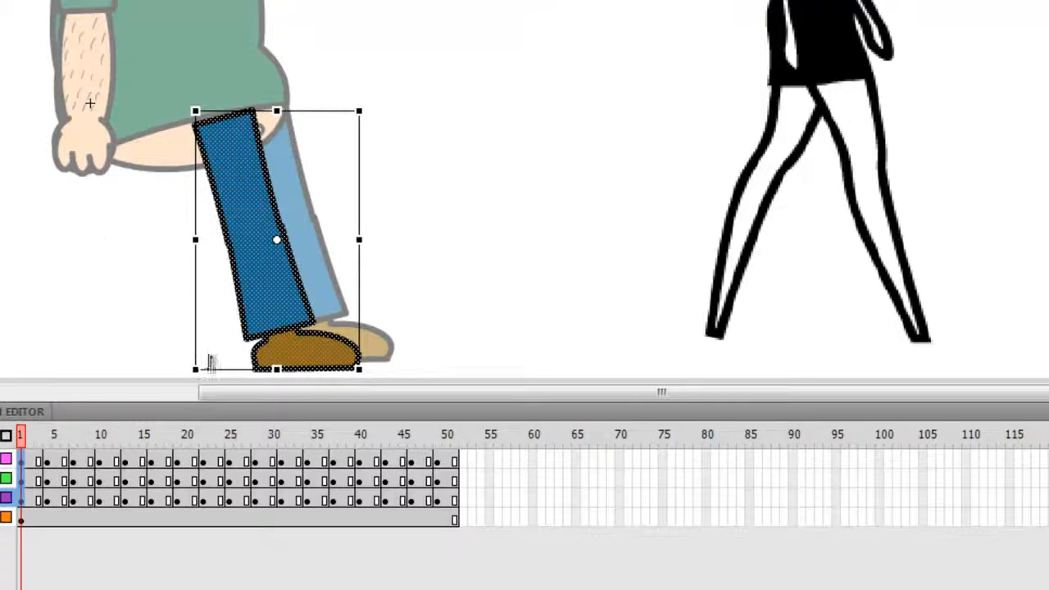
click(436, 462)
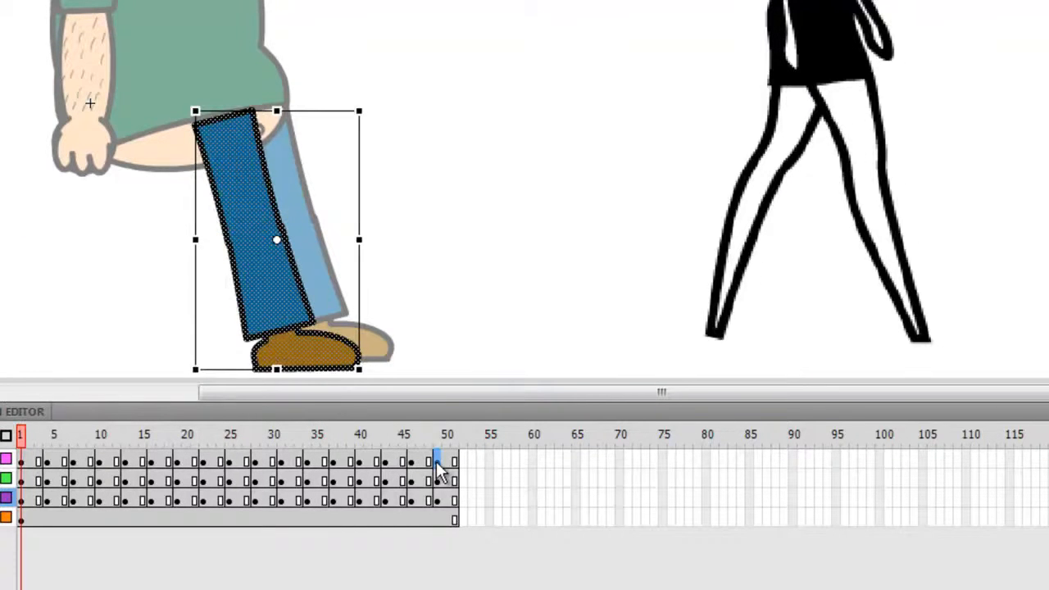
shift+click(441, 502)
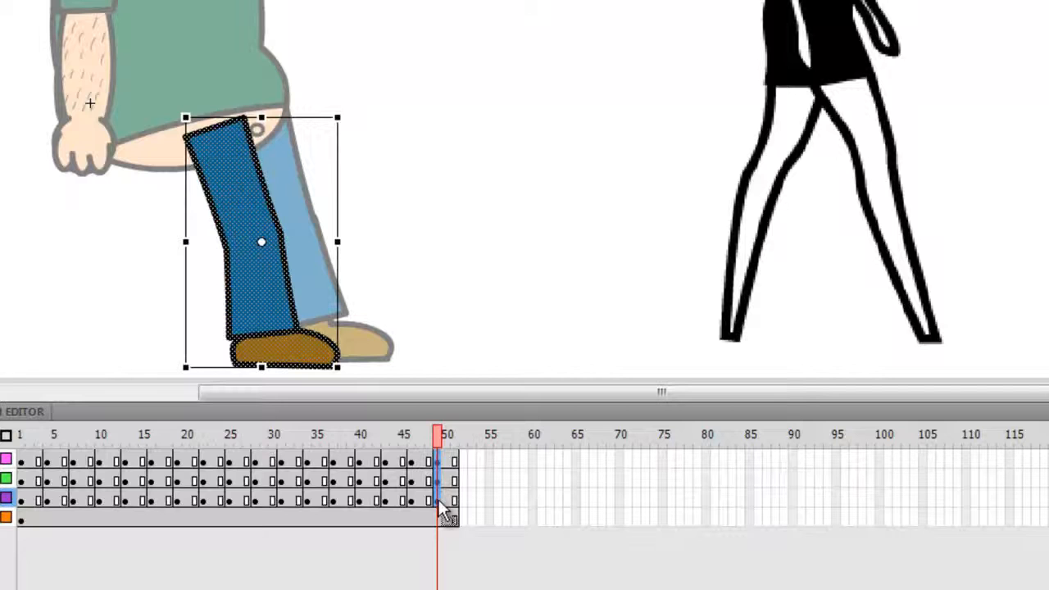
right_click(438, 501)
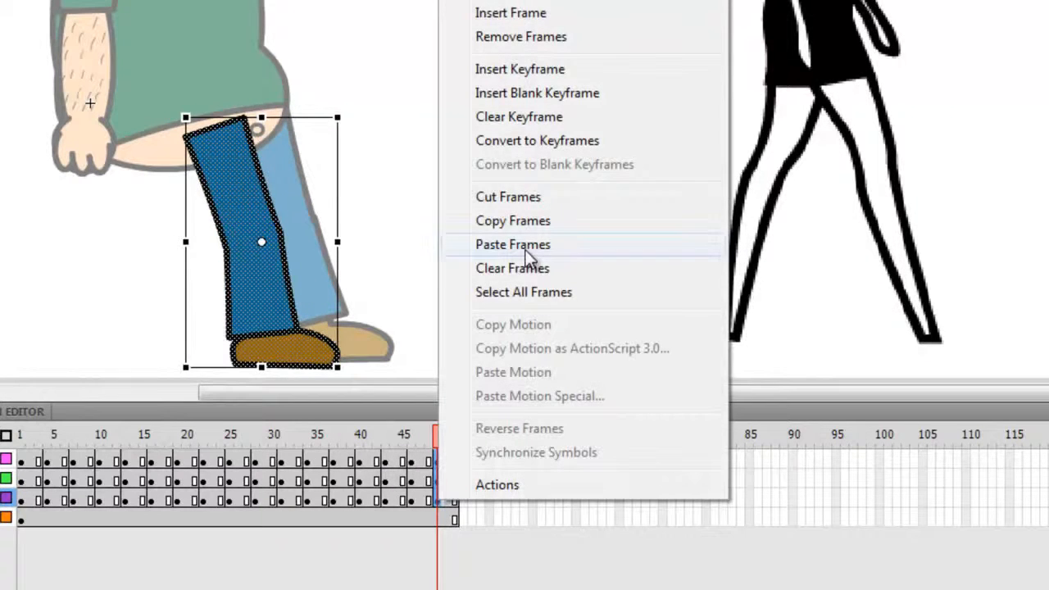
click(485, 242)
- Clear the extra keyframes at frame 50 on the top leg, bottom leg and shoe layers
click(446, 462)
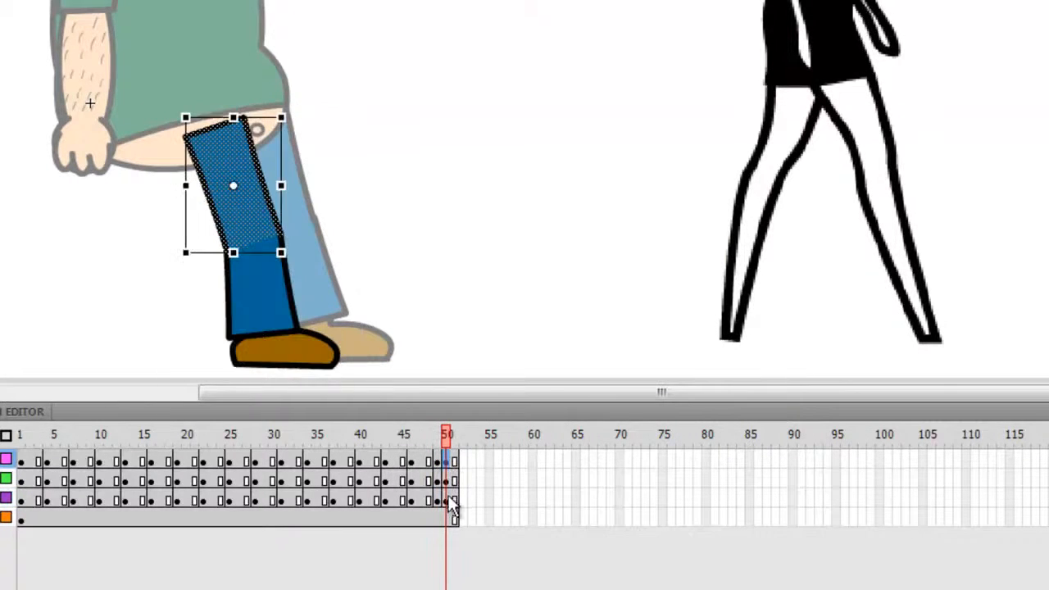
shift+click(445, 495)
right_click(445, 497)
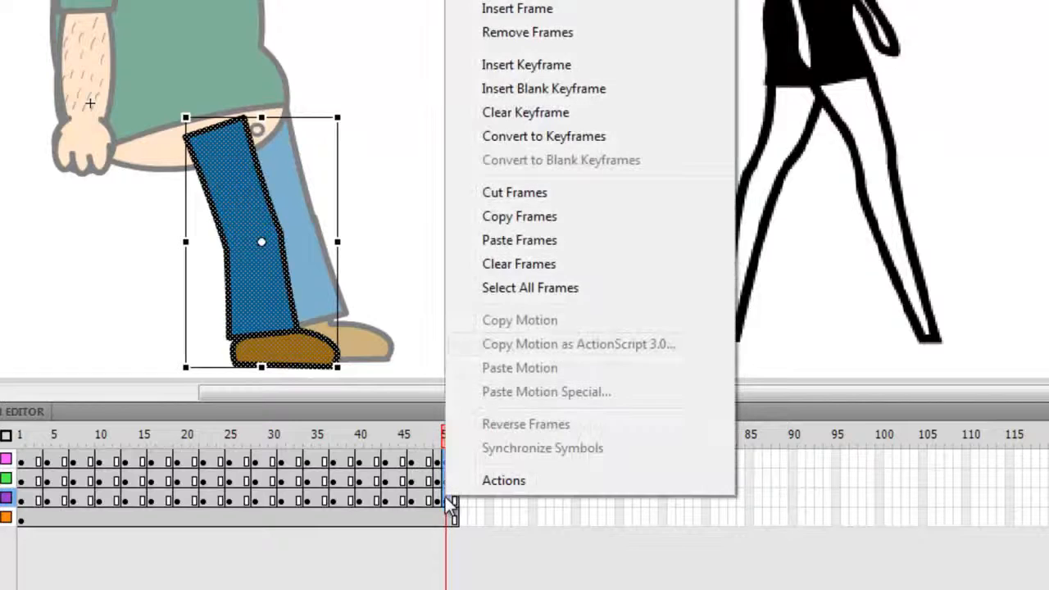
click(580, 113)
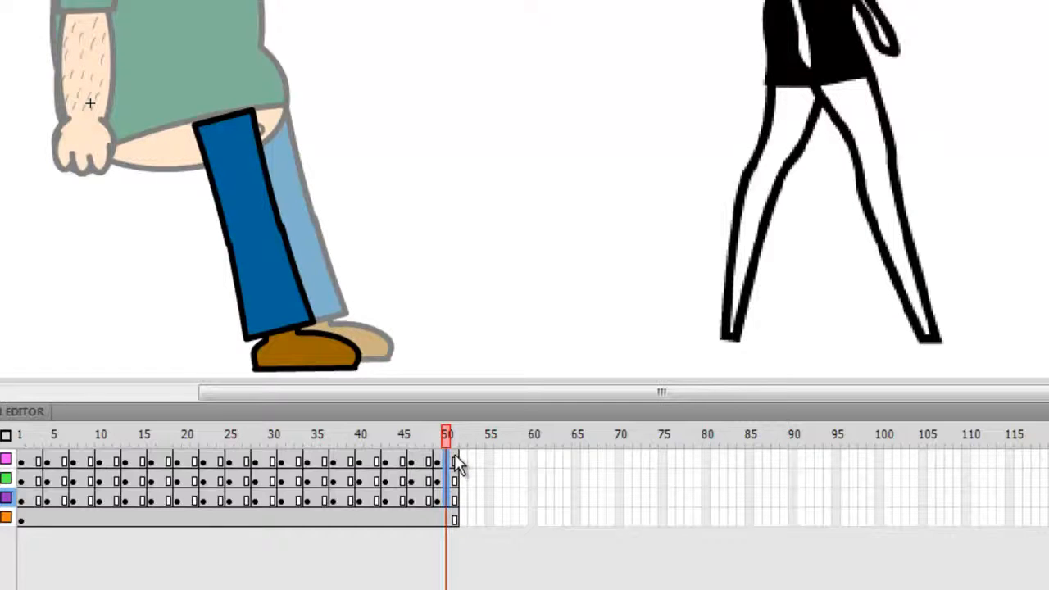
- Step through the leg's keyframes up to about frame 28 to compare each pose with the GIF reference
click(29, 464)
click(48, 464)
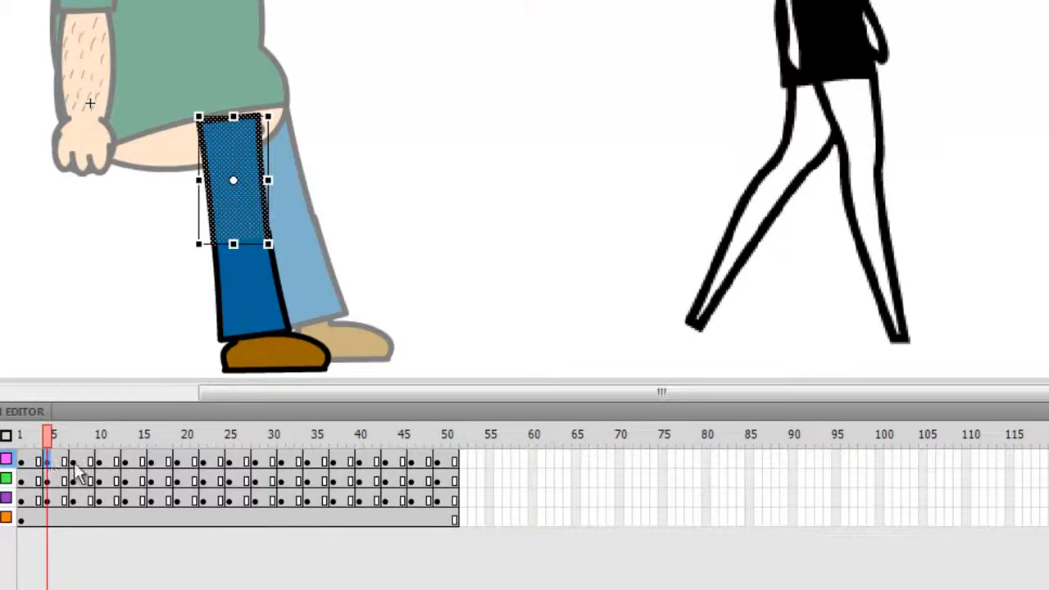
click(89, 463)
click(100, 463)
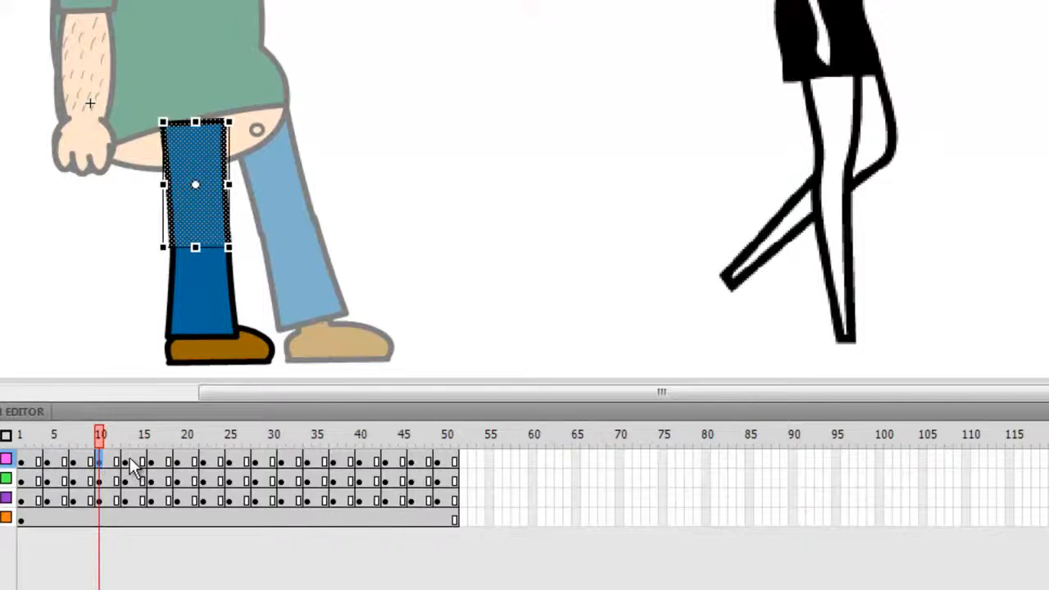
click(127, 462)
click(150, 462)
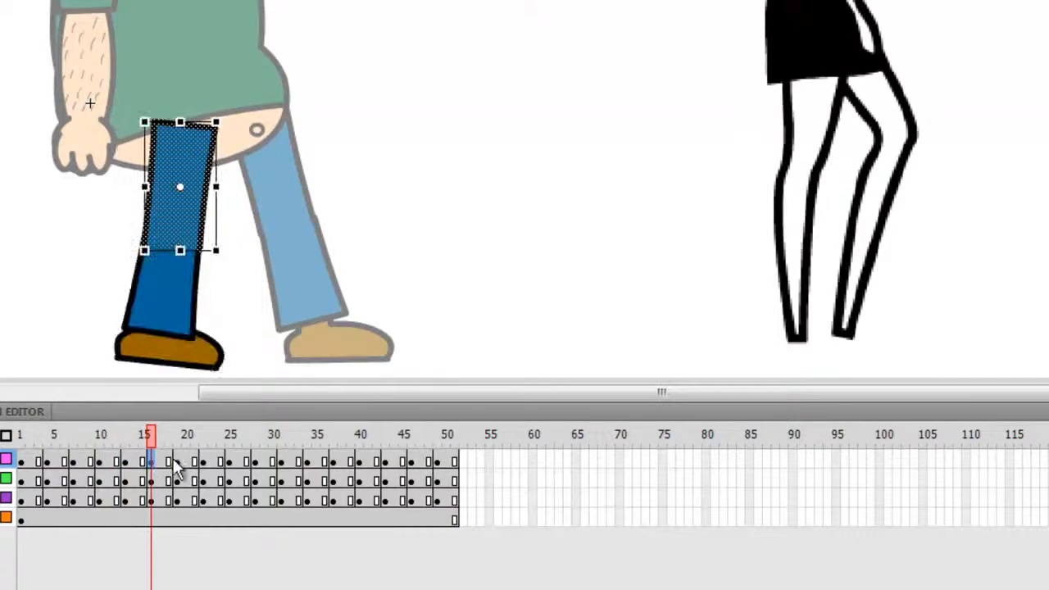
click(177, 461)
click(213, 467)
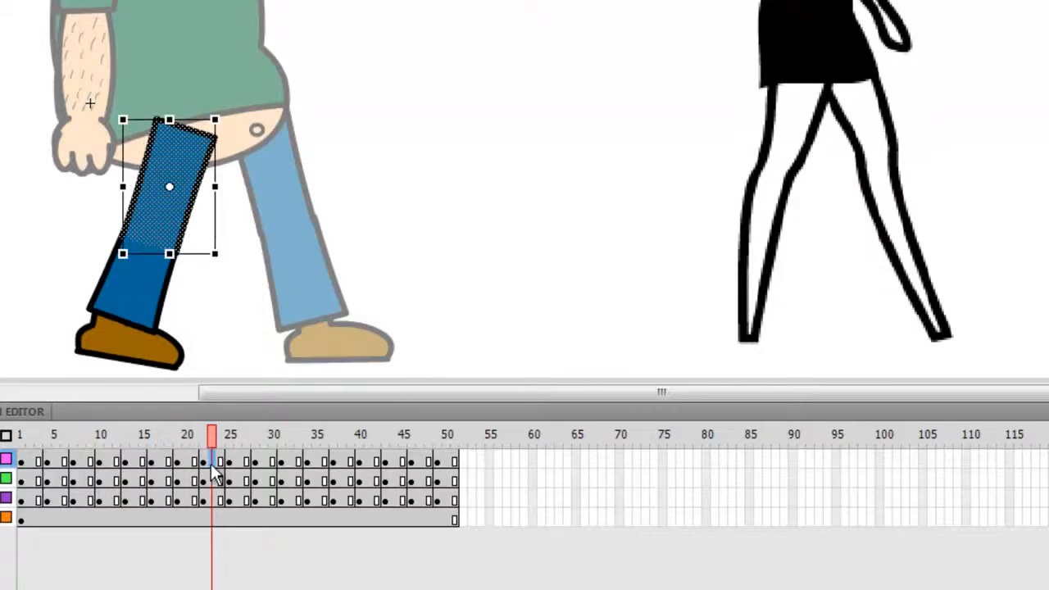
click(230, 469)
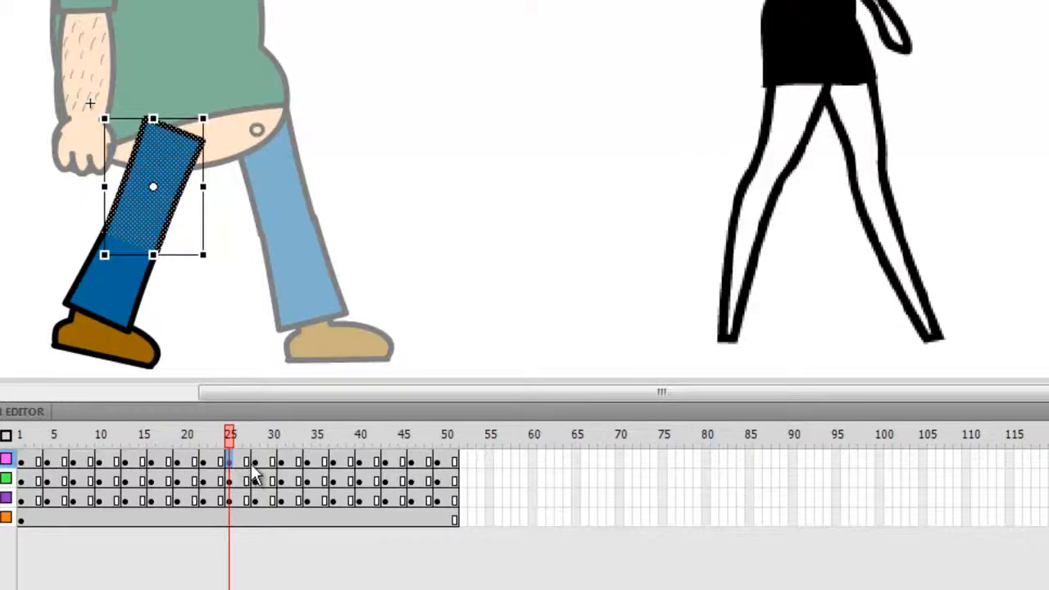
click(248, 472)
click(263, 467)
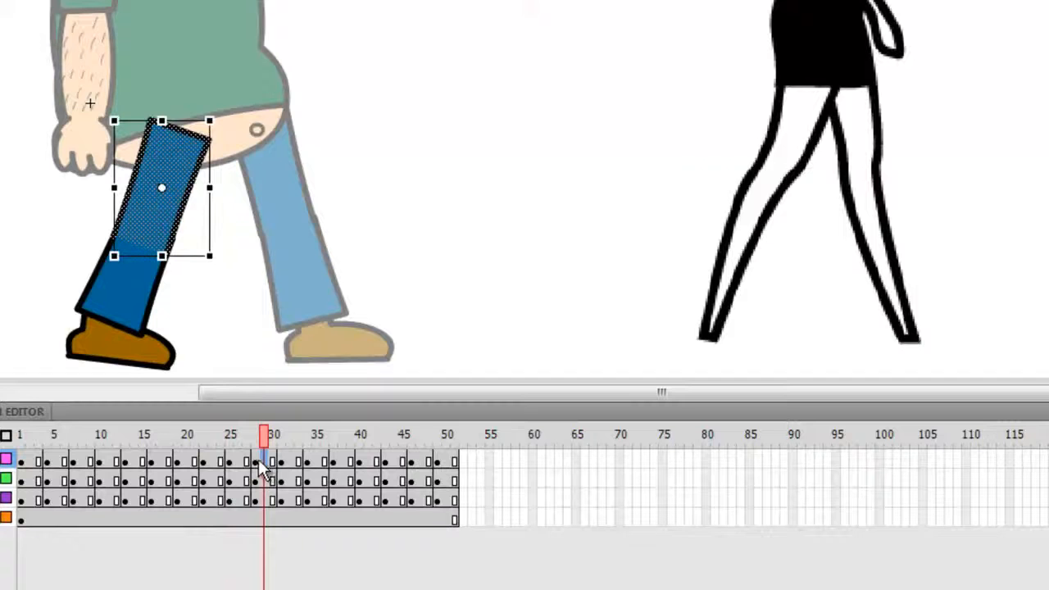
- Turn on onion skinning from frame 1 and extend its range to frame 51
click(27, 467)
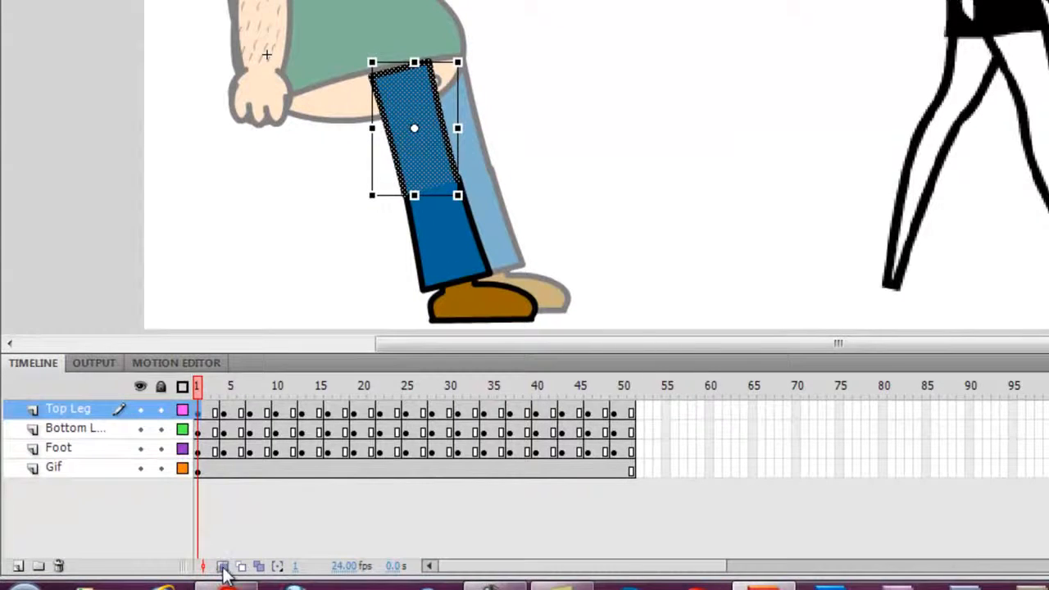
click(222, 565)
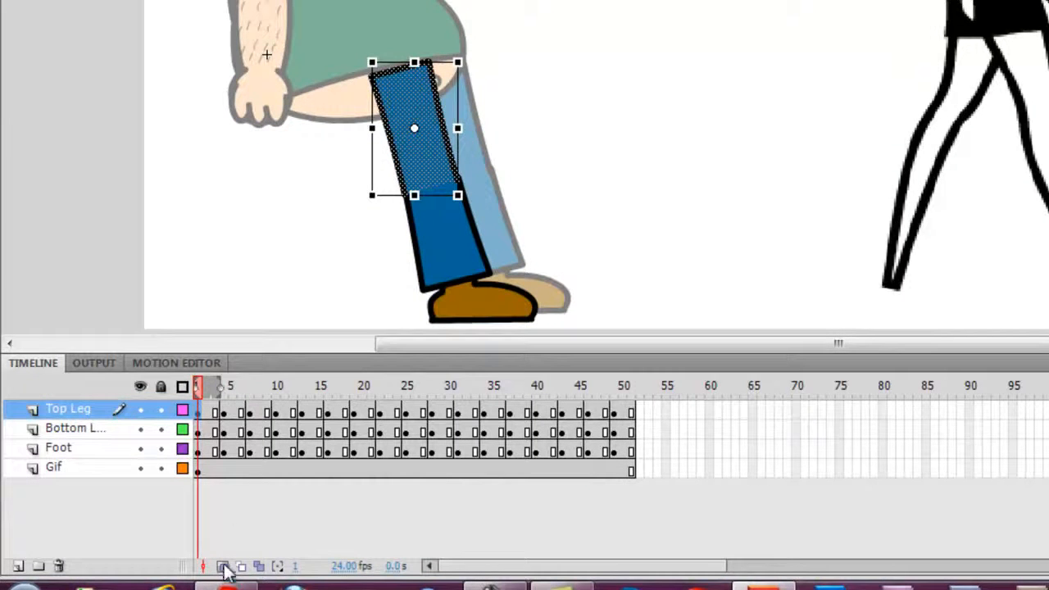
mouse_move(218, 387)
mouse_down()
mouse_move(373, 393)
mouse_move(631, 380)
mouse_up()
- Examine the overlapping onion-skinned leg poses over the first 15 frames and turn onion skinning off
click(215, 411)
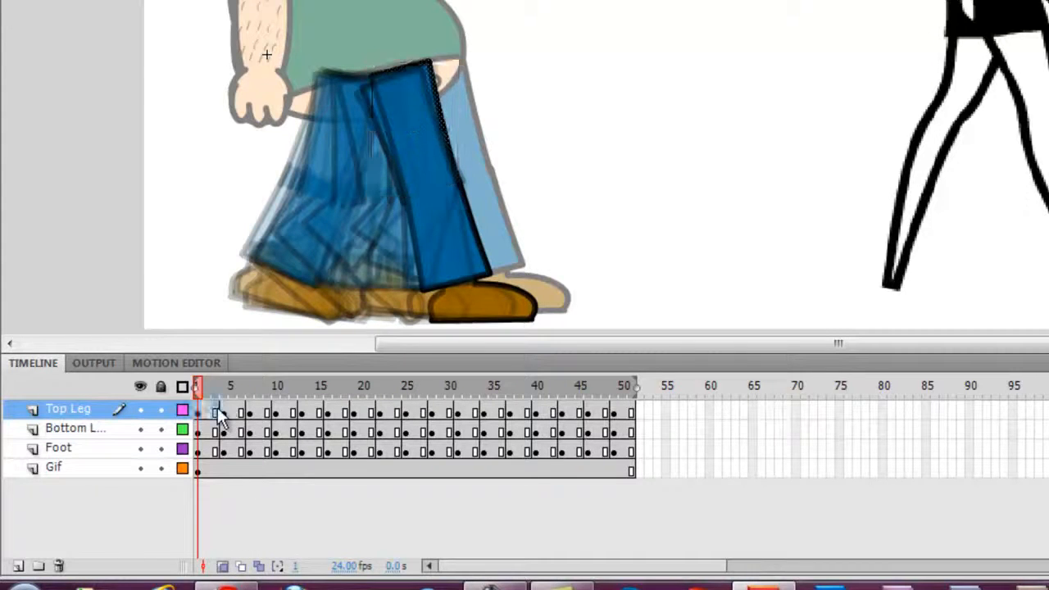
click(224, 412)
click(242, 412)
click(258, 412)
click(267, 414)
click(285, 414)
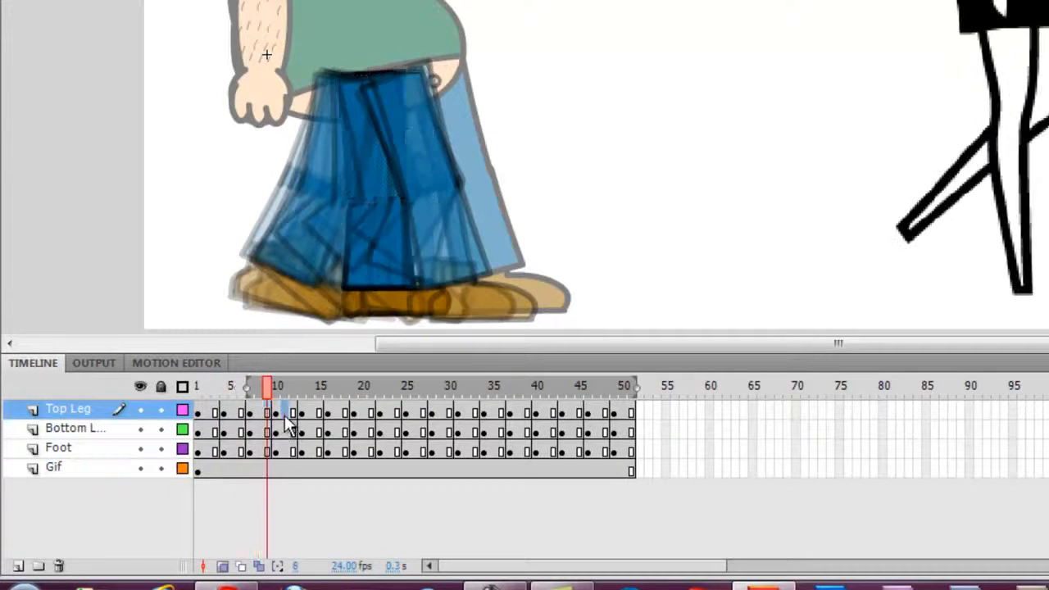
click(294, 416)
click(302, 425)
click(320, 431)
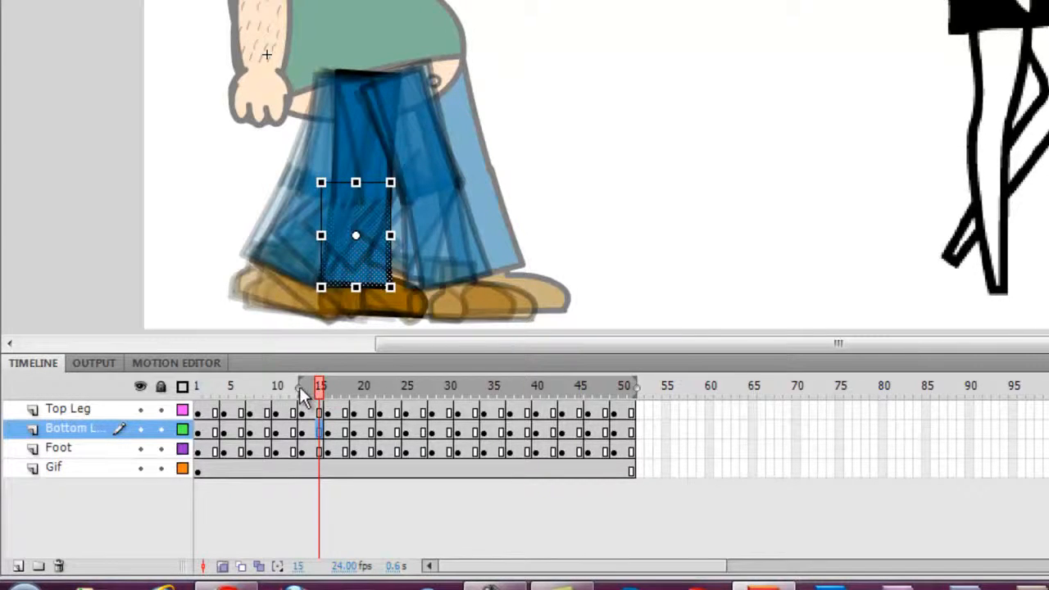
click(222, 566)
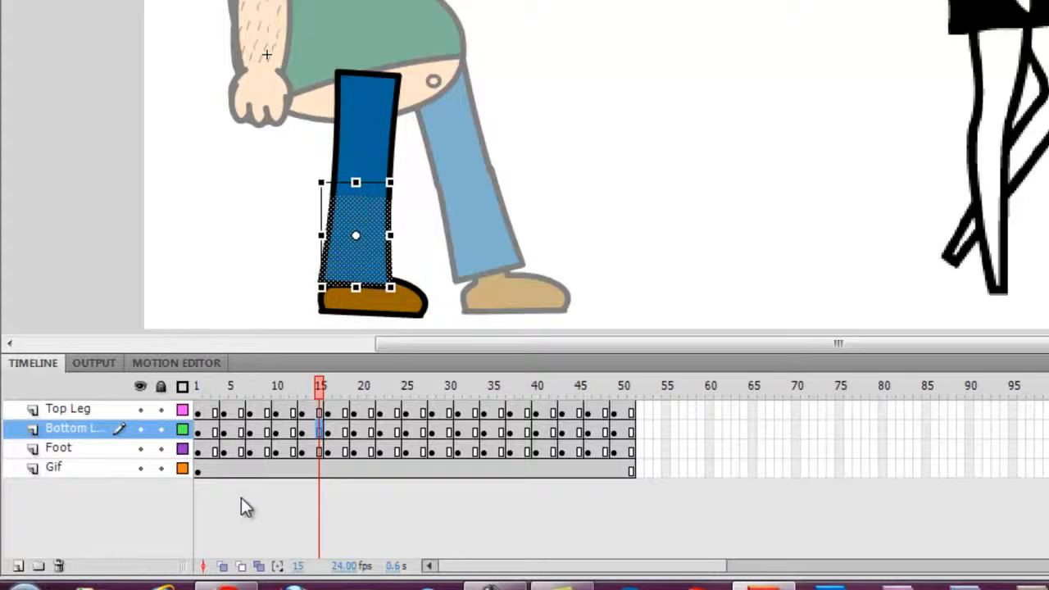
- Delete the Gif reference layer and return to the Binek 1 symbol
click(251, 466)
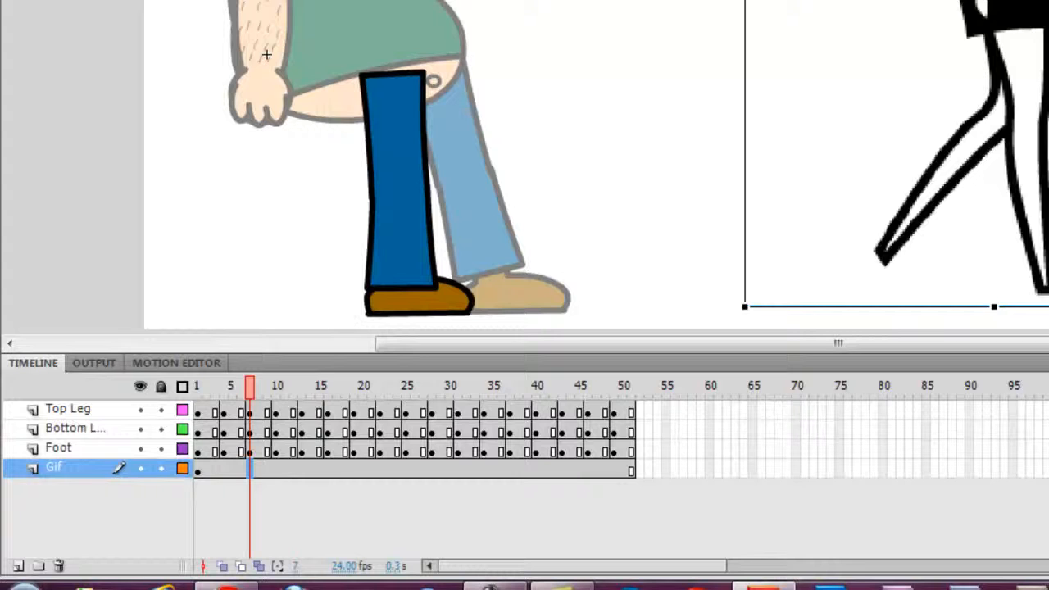
click(59, 566)
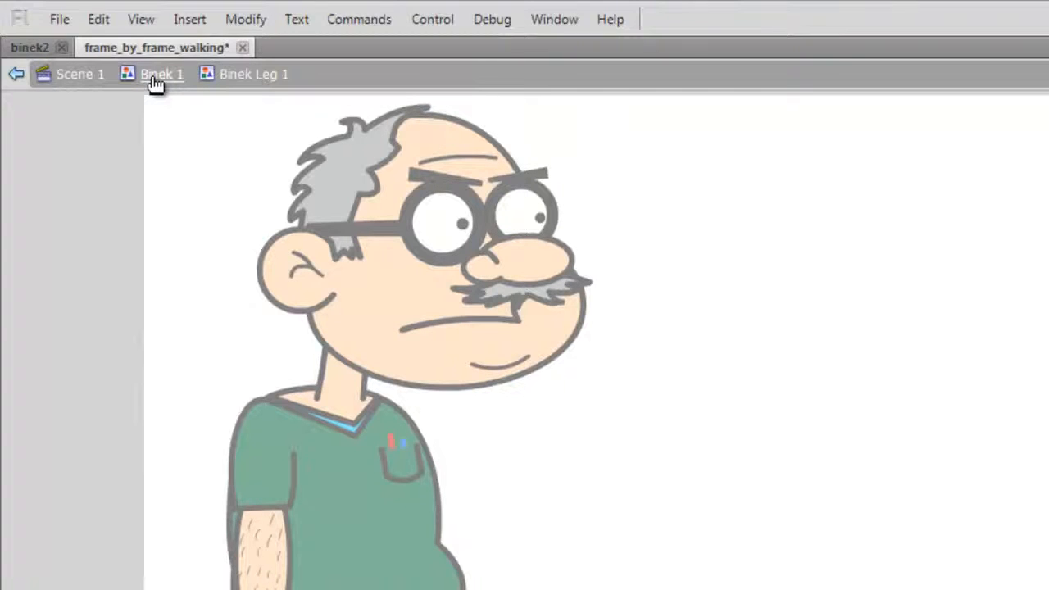
click(155, 81)
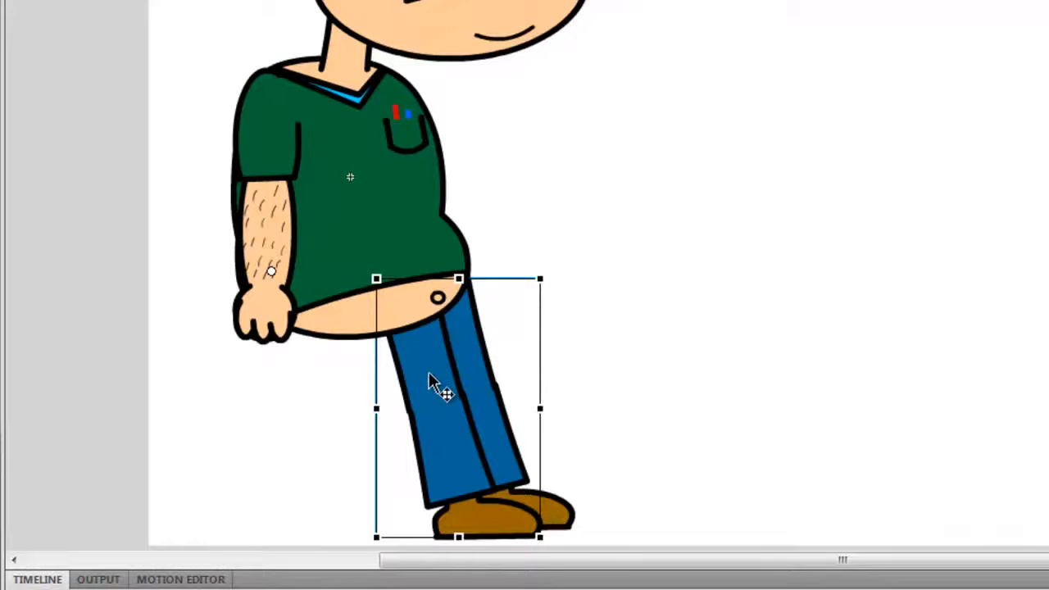
- Set the first frame of the back leg's loop to 25
click(473, 361)
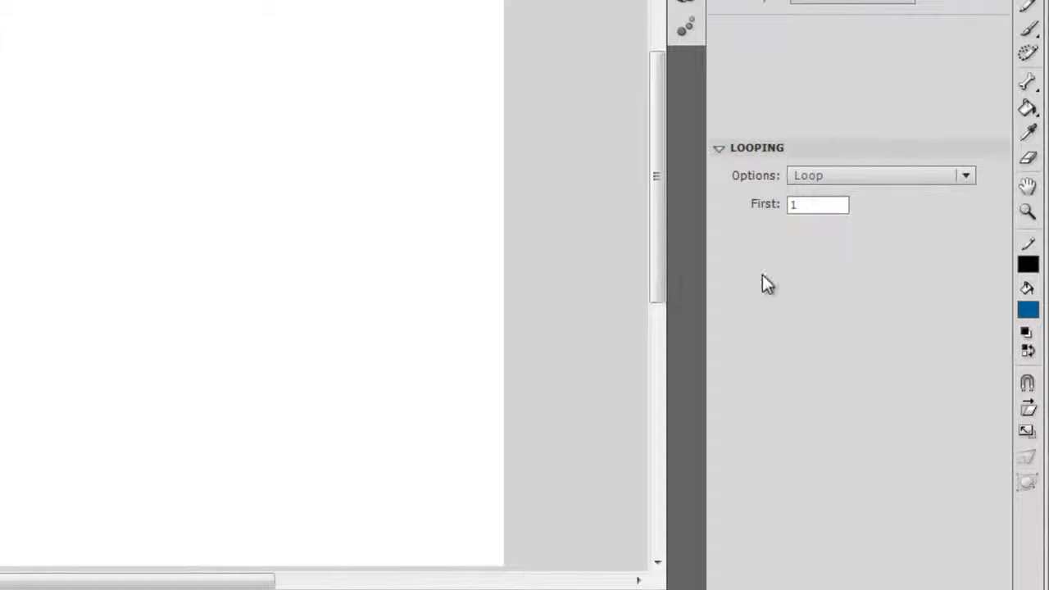
double_click(796, 204)
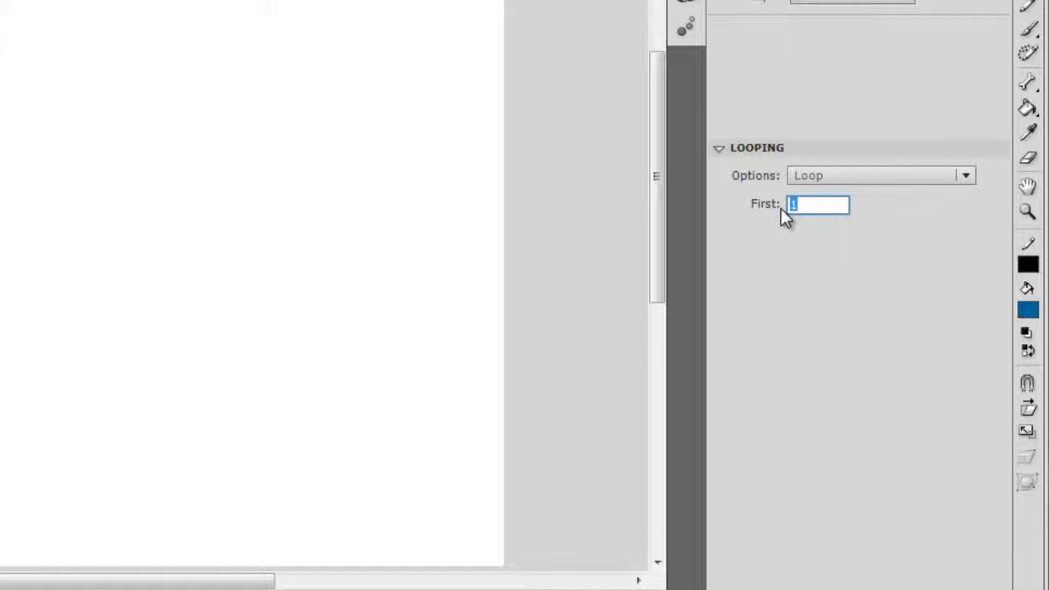
text(25)
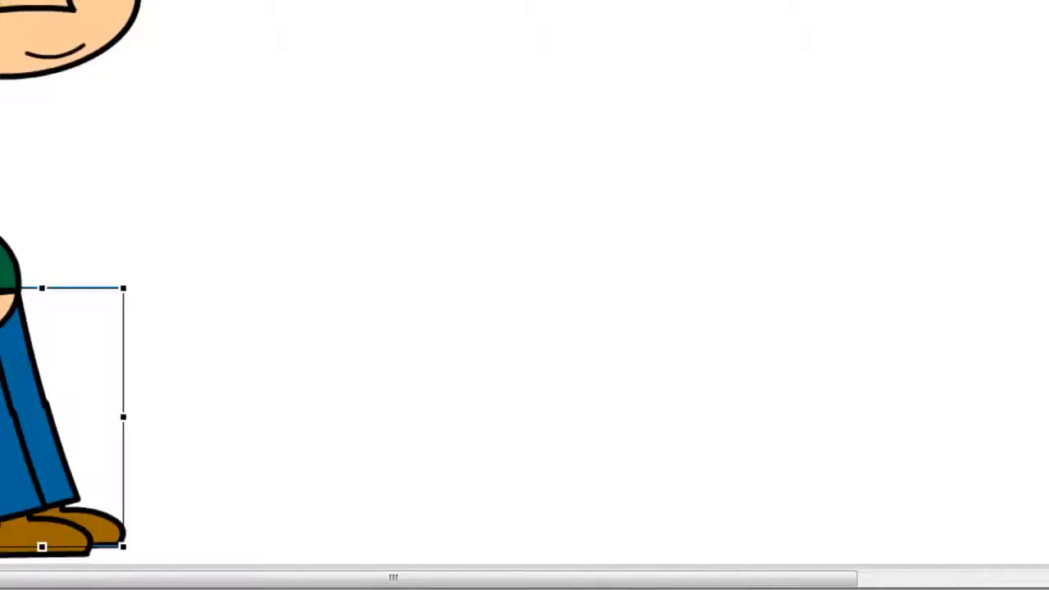
key(Return)
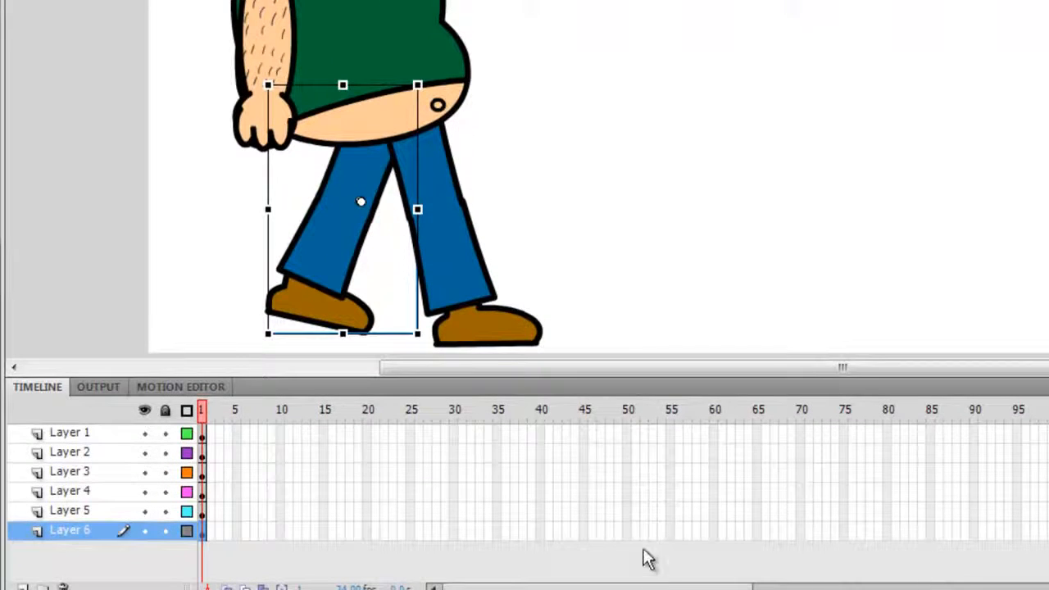
- Extend Layer 1 through Layer 6 to frame 51 with inserted frames and scrub the timeline to preview the walk
click(636, 434)
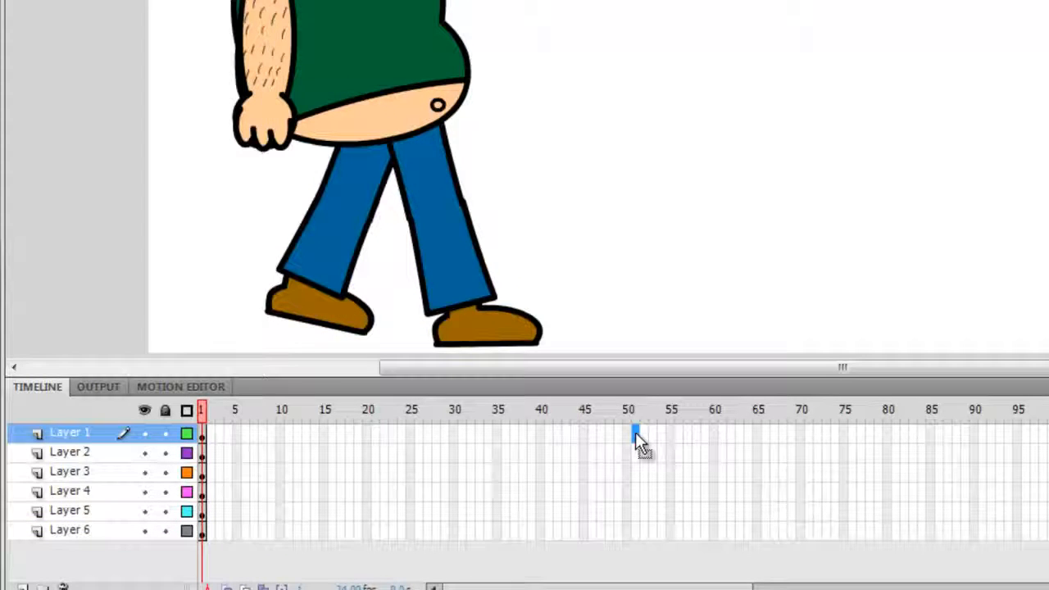
shift+click(636, 536)
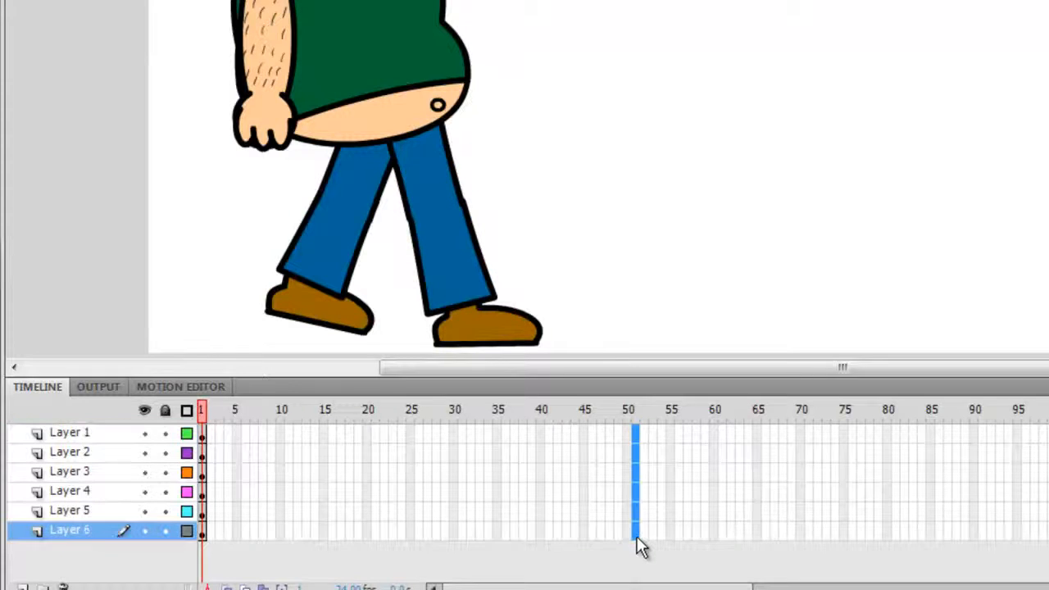
right_click(636, 537)
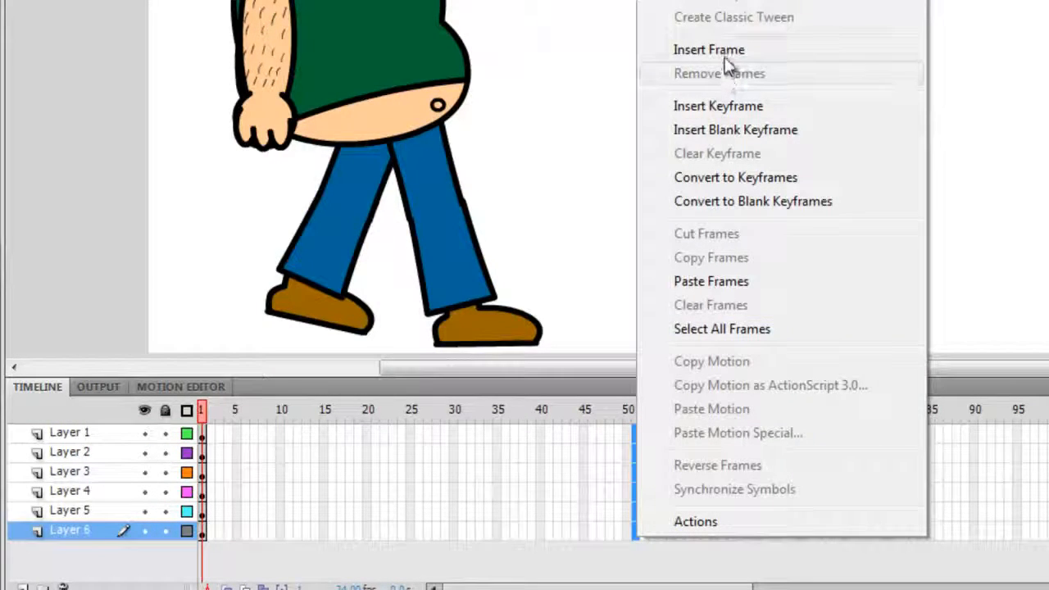
click(724, 51)
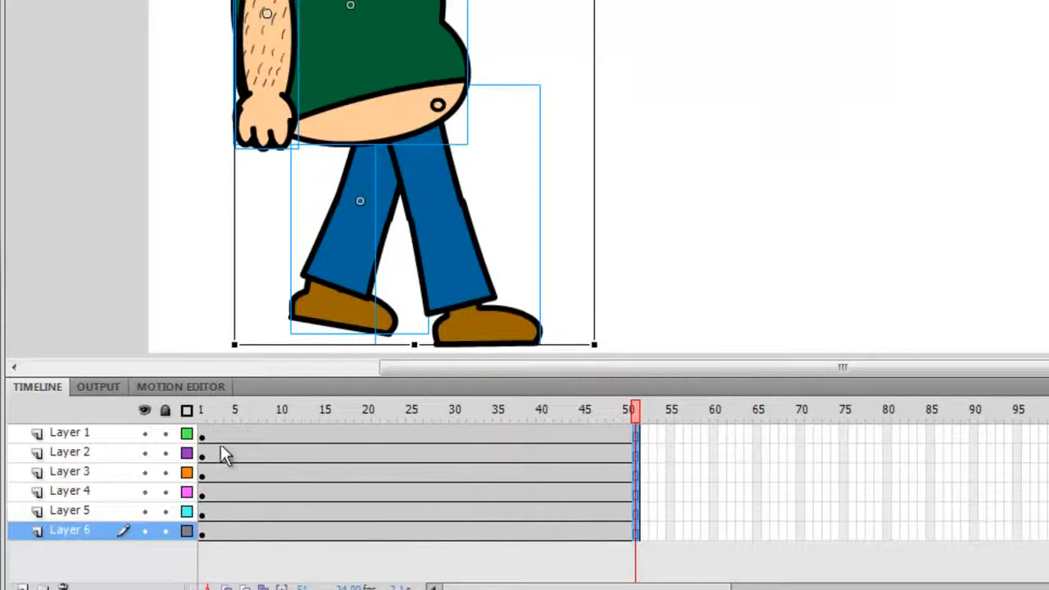
drag(220, 436, 401, 475)
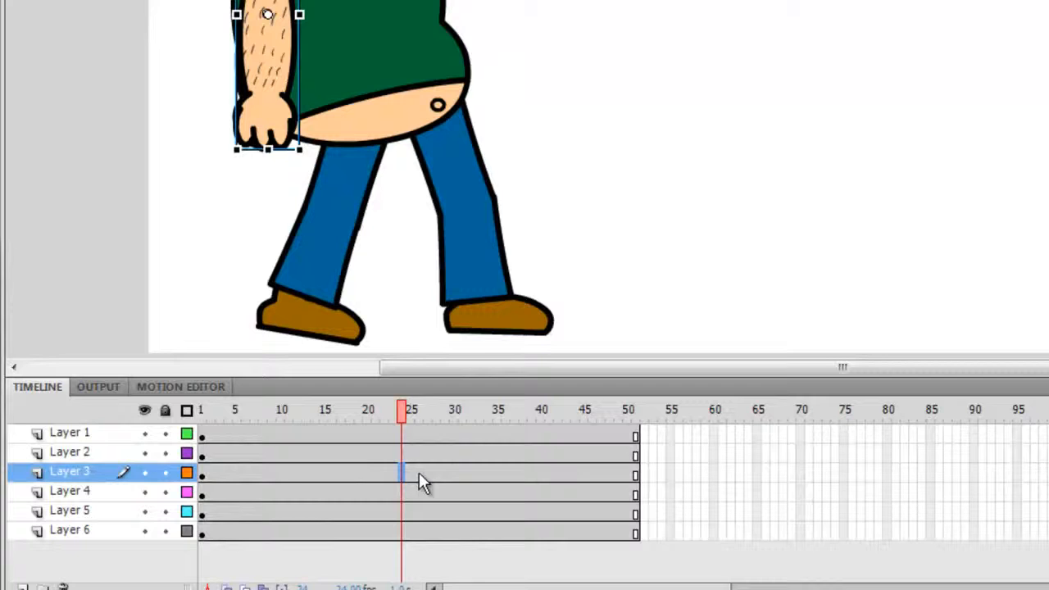
click(200, 453)
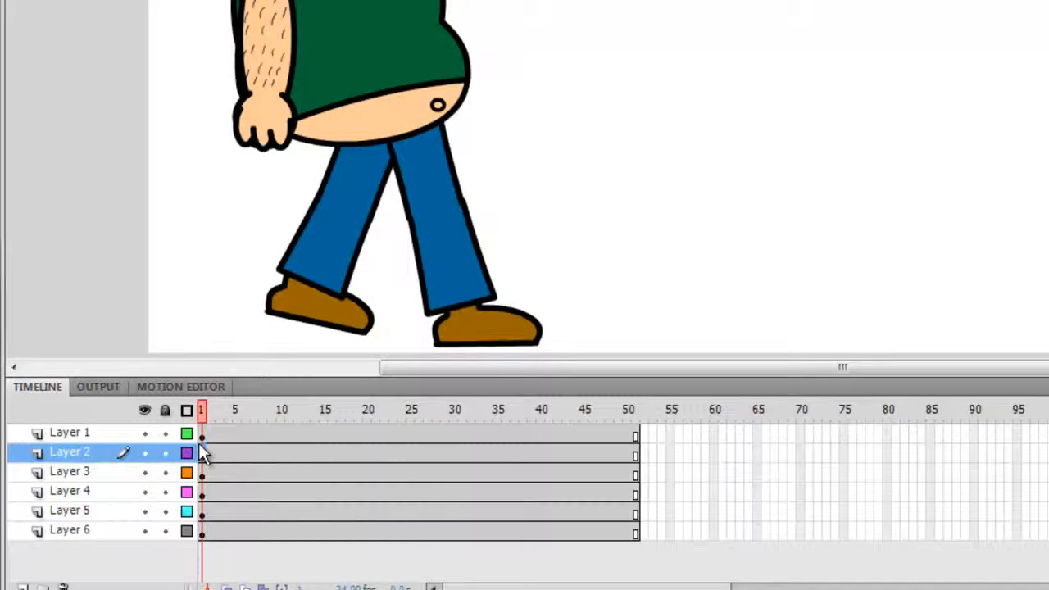
- Open the back leg symbol for editing in place and shift the entire leg backward at frame 22
click(366, 168)
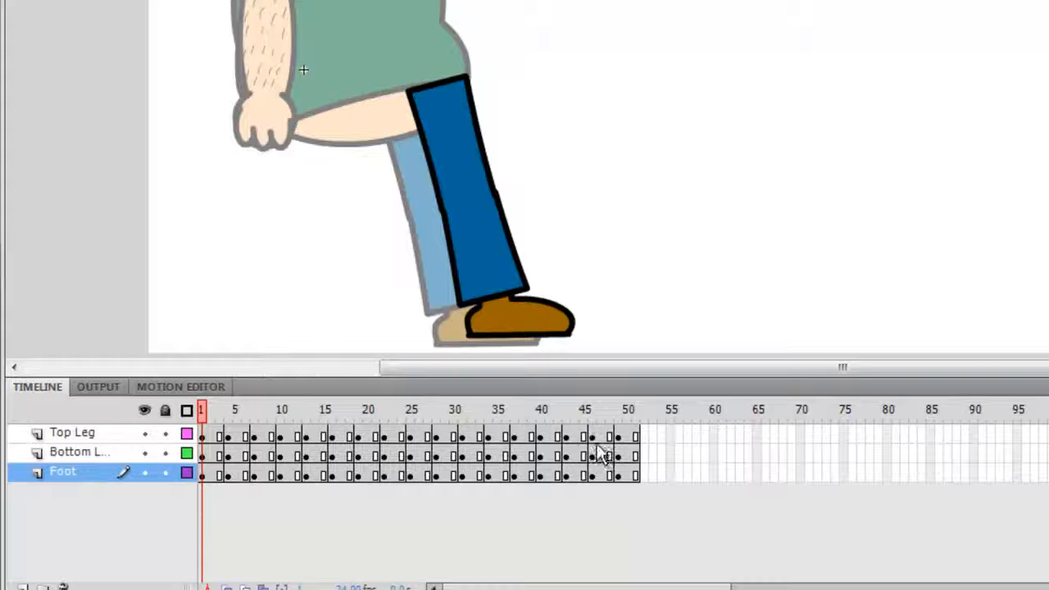
click(383, 435)
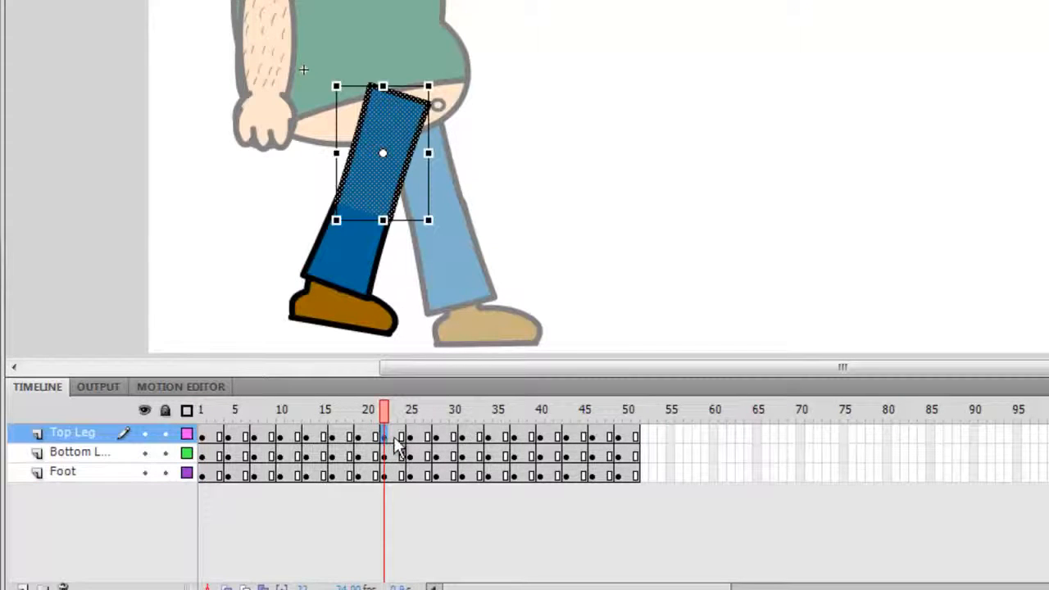
click(417, 437)
click(435, 437)
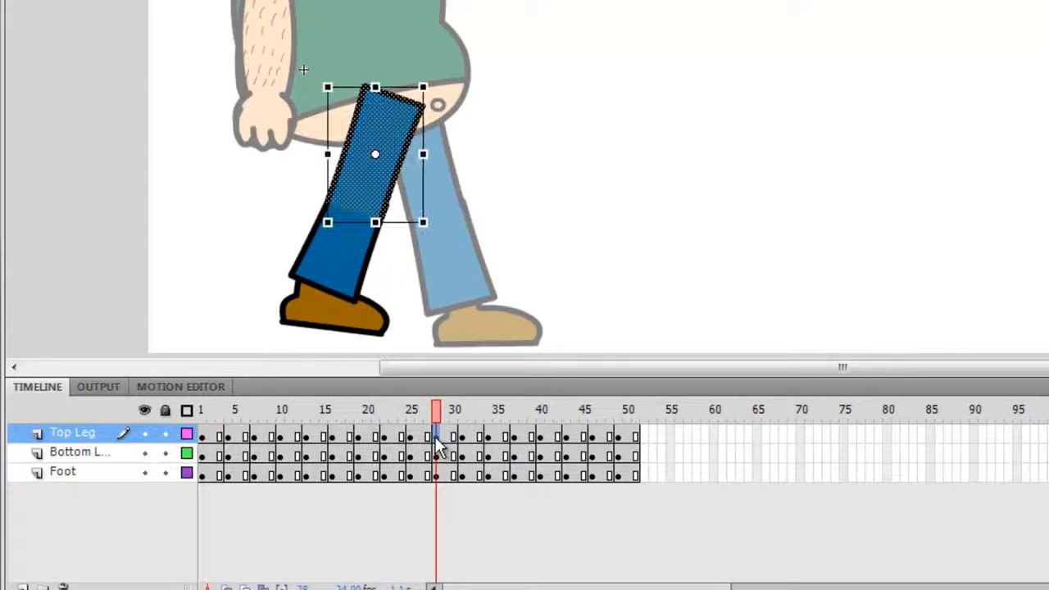
click(407, 436)
click(360, 437)
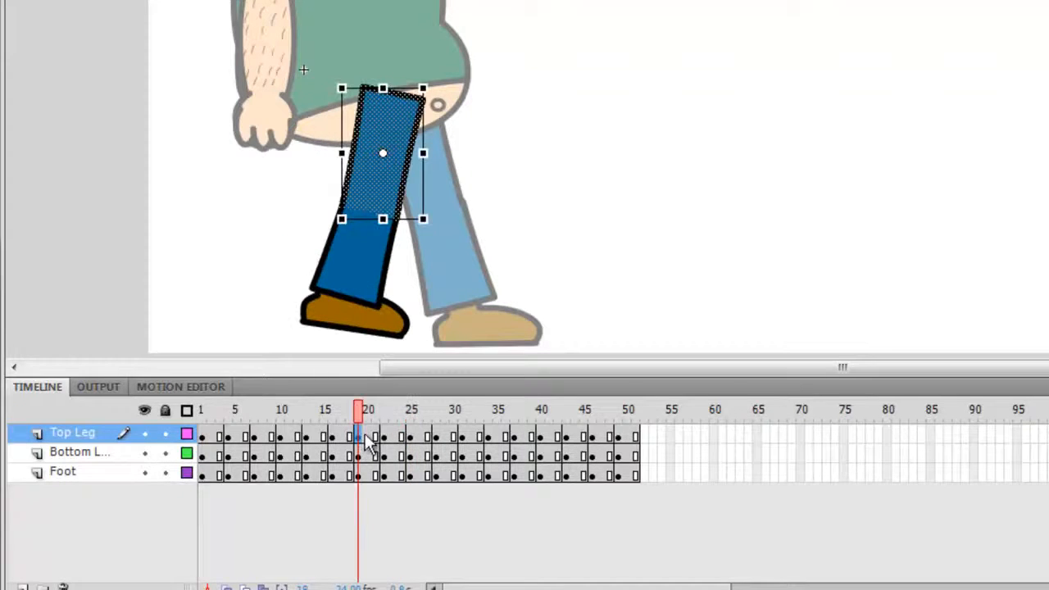
click(384, 438)
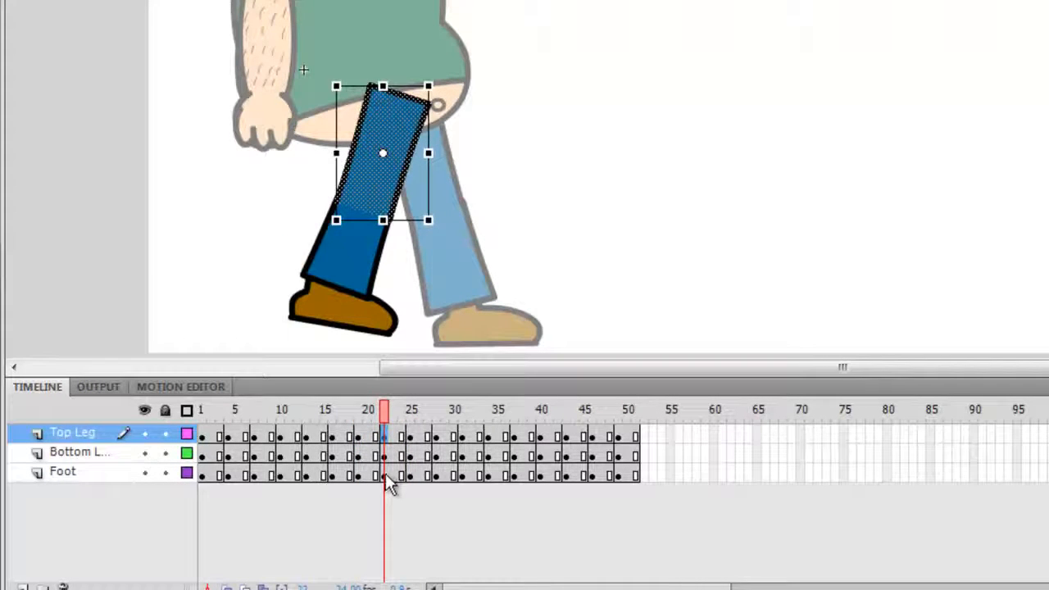
click(385, 474)
drag(350, 292, 323, 286)
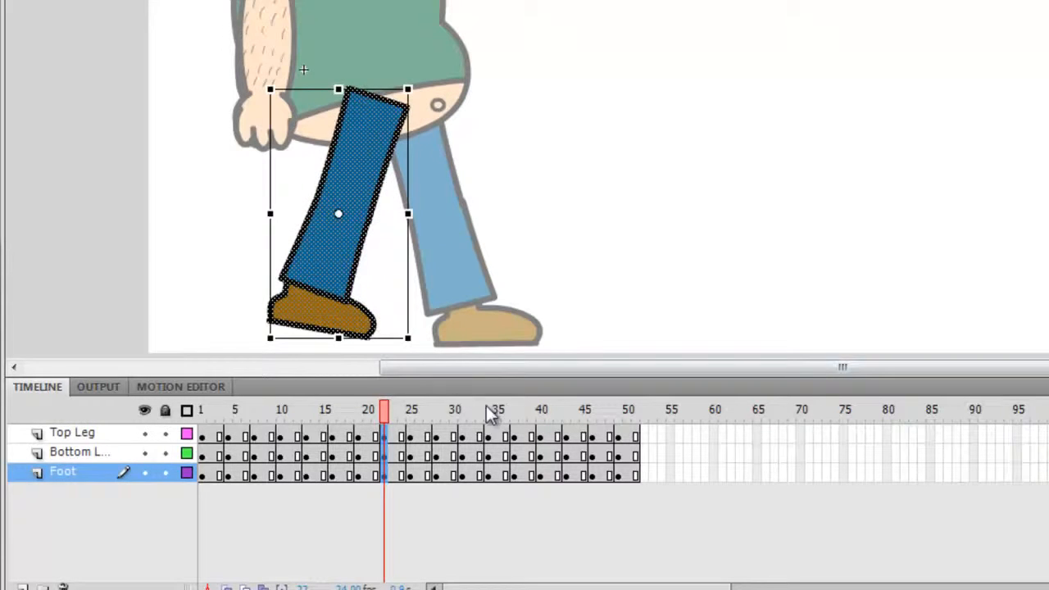
- Shift the top leg, bottom leg and foot together backward and slightly down at frame 25
click(411, 436)
click(410, 473)
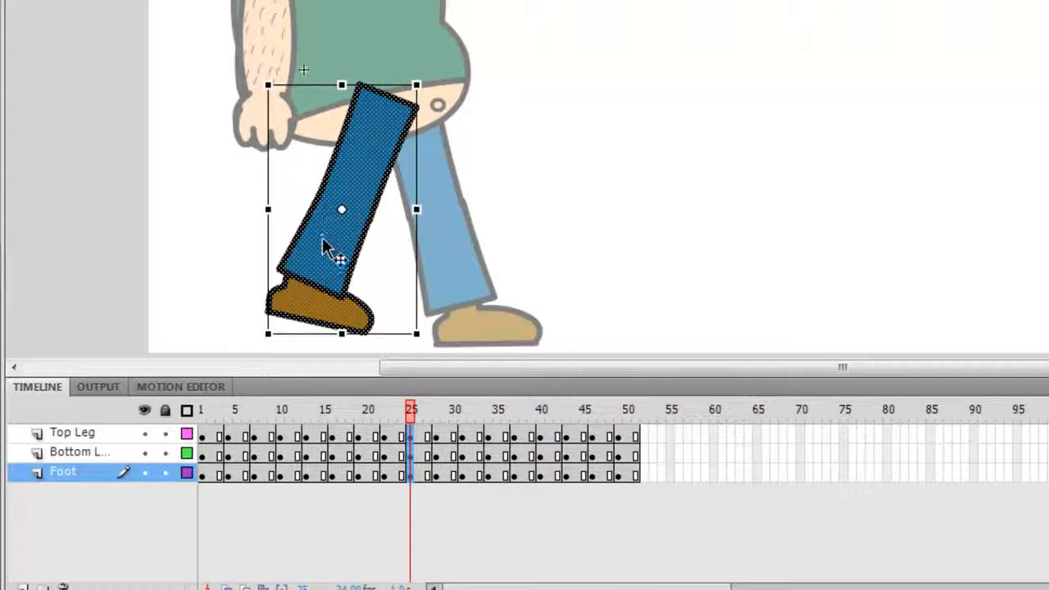
drag(322, 237, 296, 248)
- Move all three leg pieces slightly backward and down at frame 28 and check the poses at frames 31 to 37
click(435, 438)
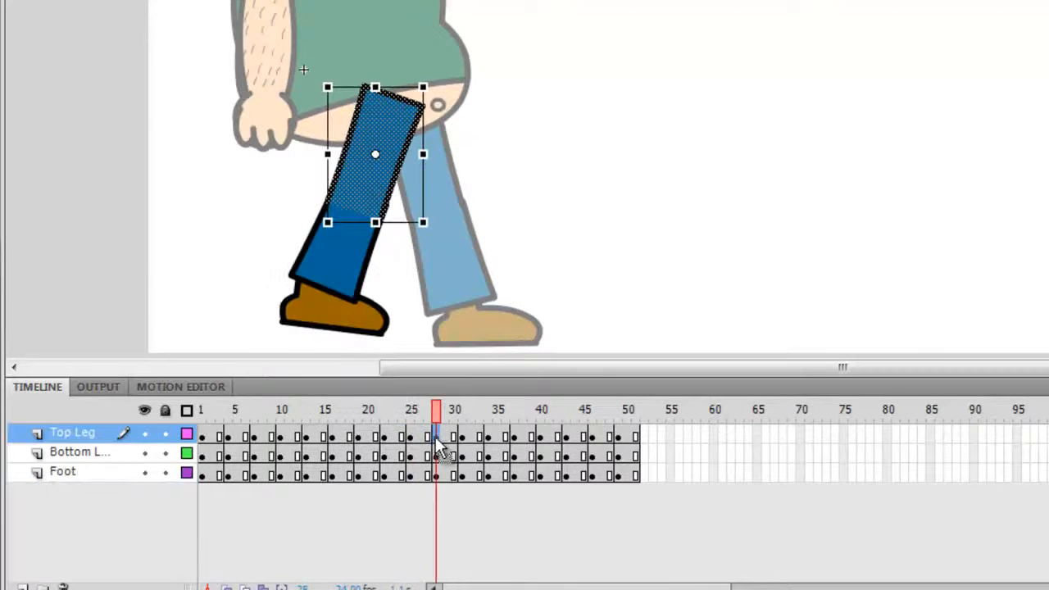
shift+click(436, 475)
drag(351, 255, 335, 273)
click(461, 438)
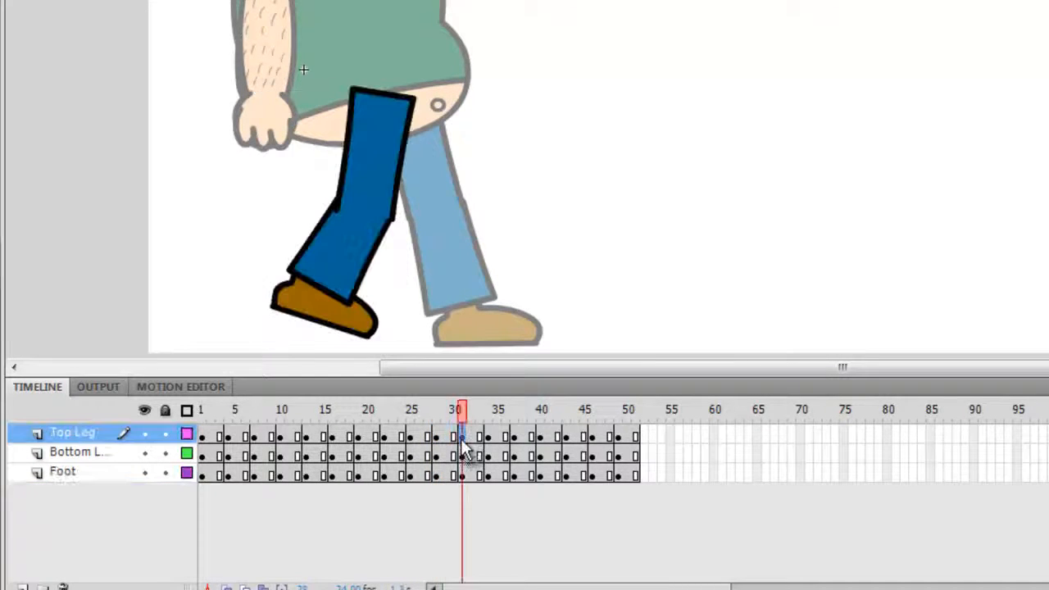
click(486, 438)
click(513, 437)
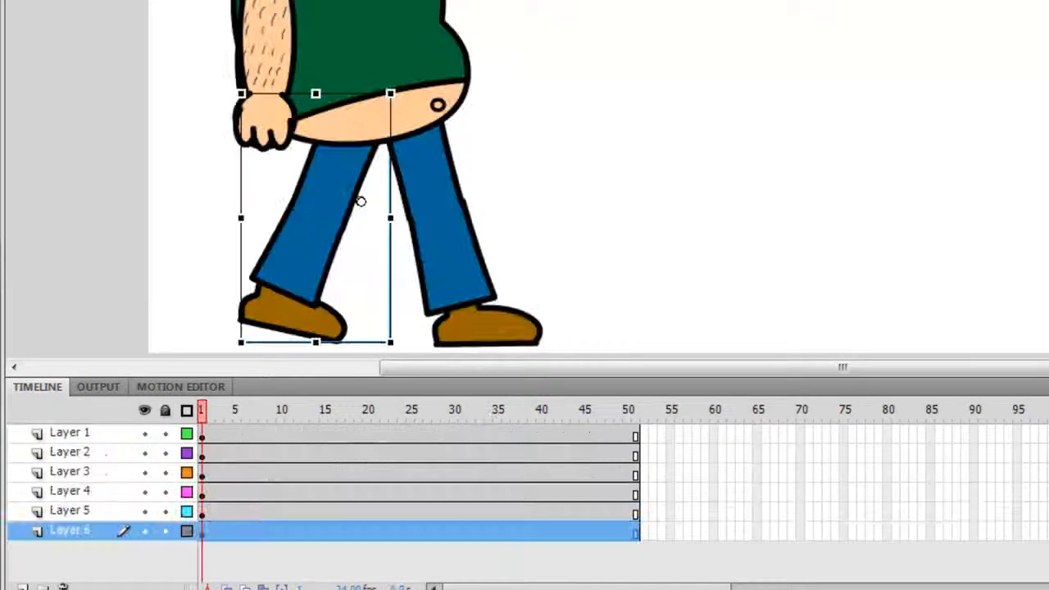
- Play the walk animation from frame 1 to check the leg movement, and return to the first frame
click(202, 432)
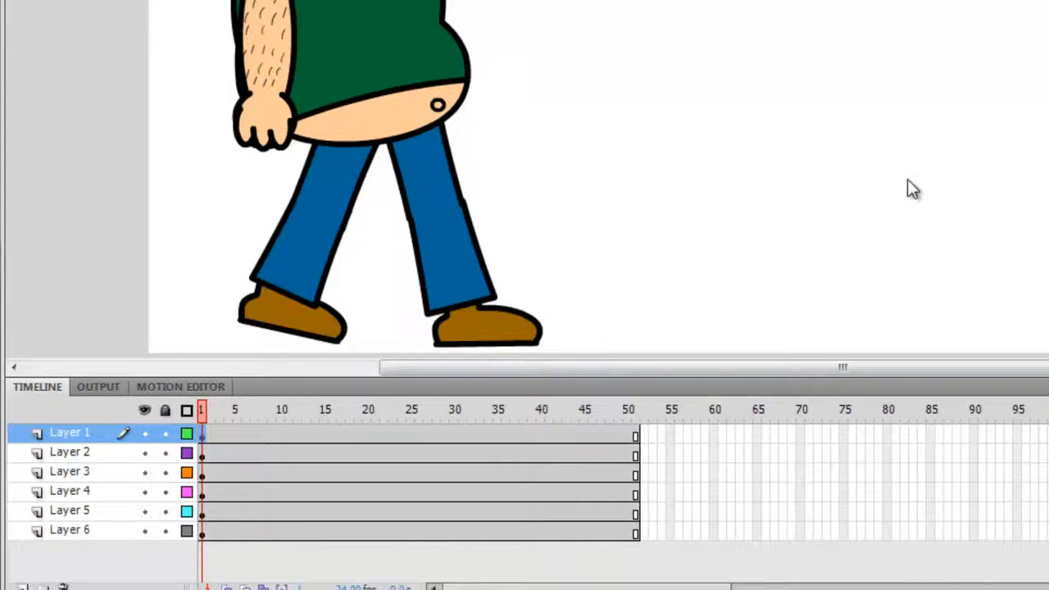
key(Return)
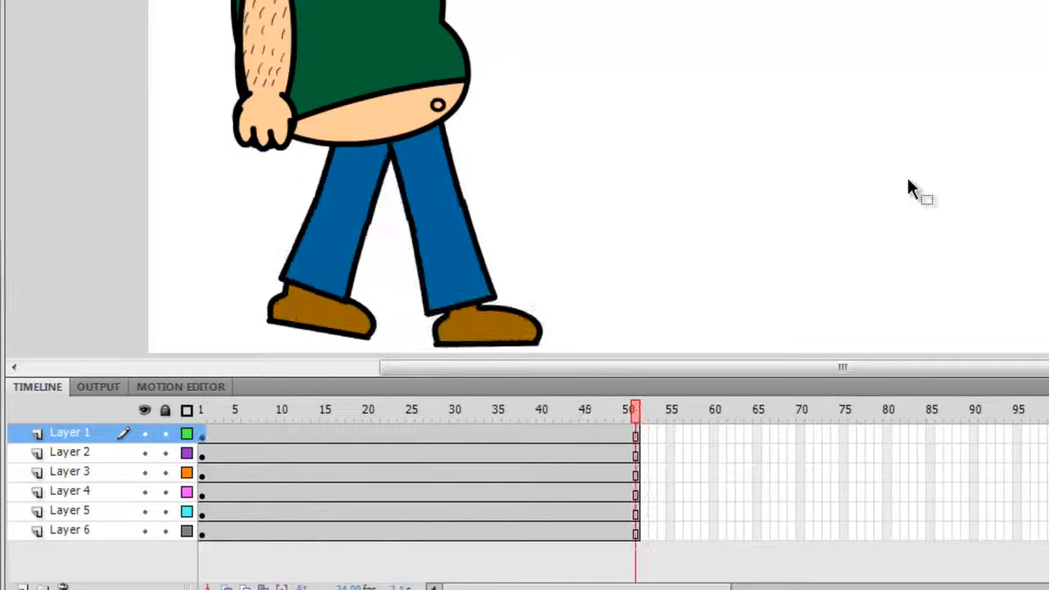
click(228, 446)
click(201, 431)
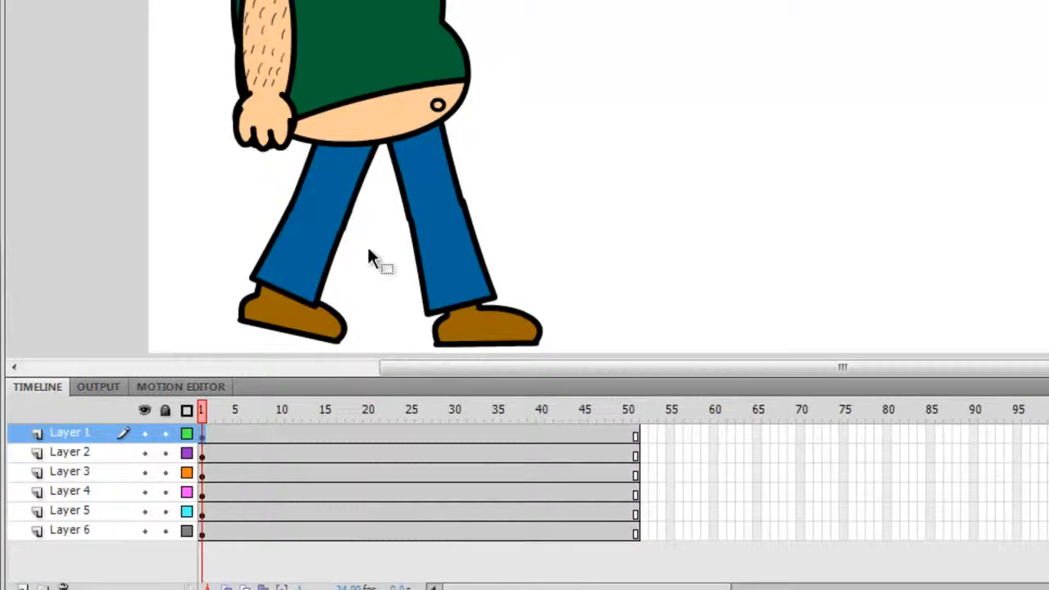
- Nudge the front leg on Layer 5 backward under the body and play the walk from frame 1
click(450, 208)
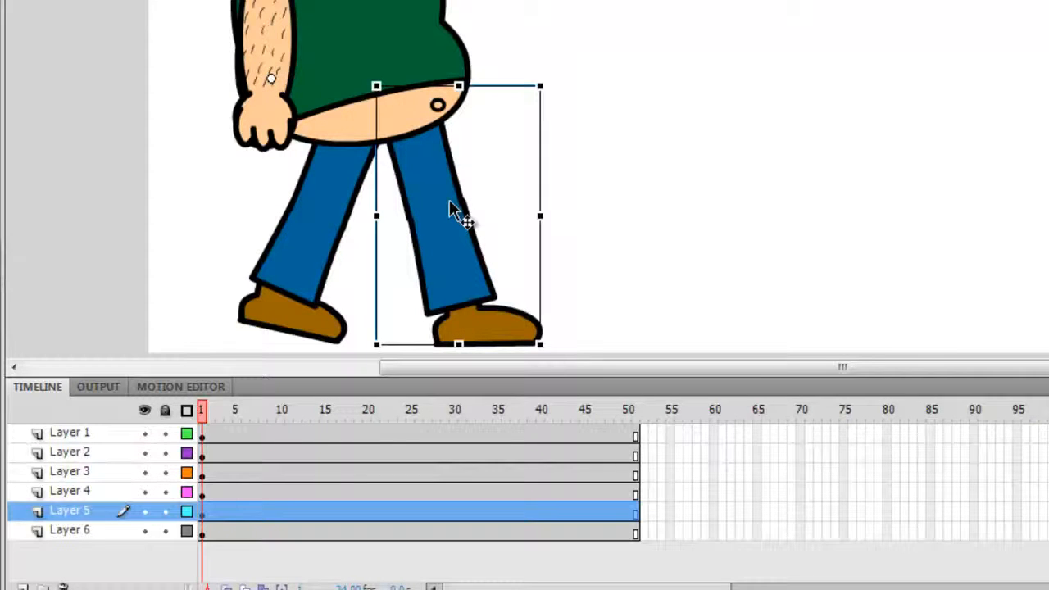
key(Left)
key(Left)
key(Left)
key(Left)
key(Left)
key(Left)
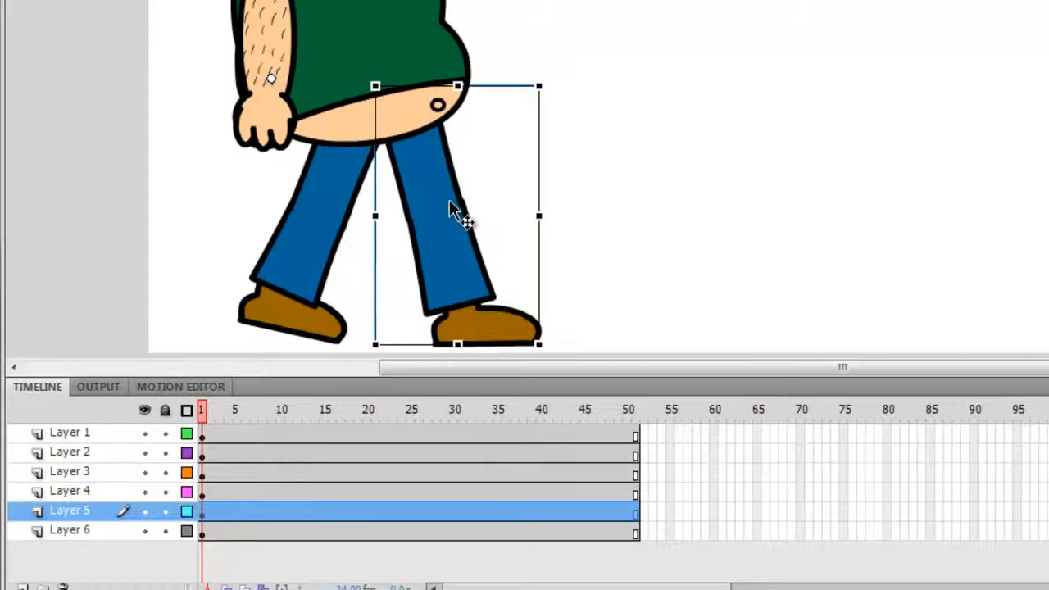
key(Left)
key(Left)
key(Left)
key(Left)
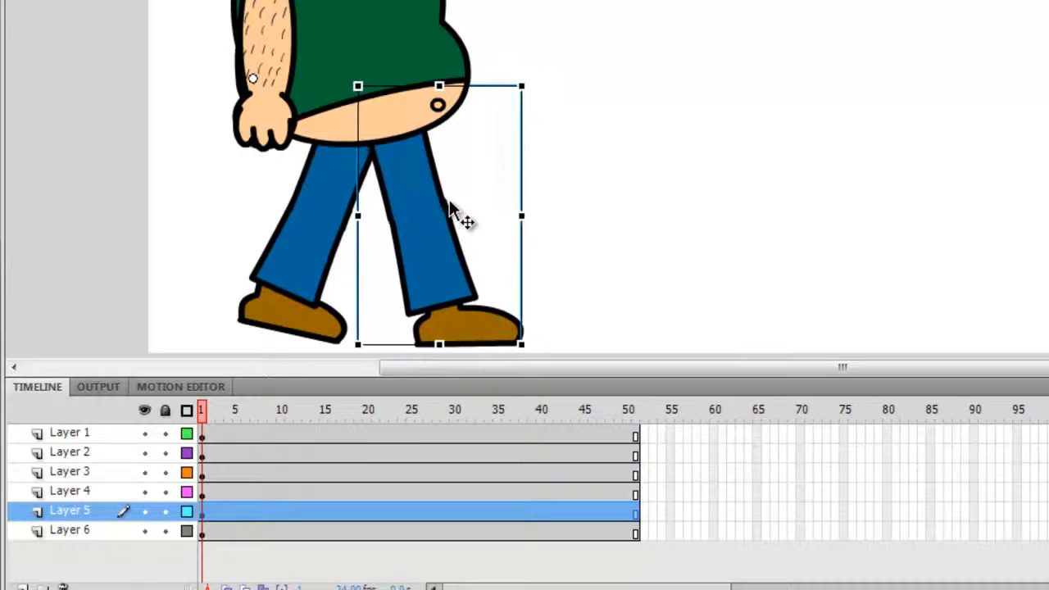
click(204, 434)
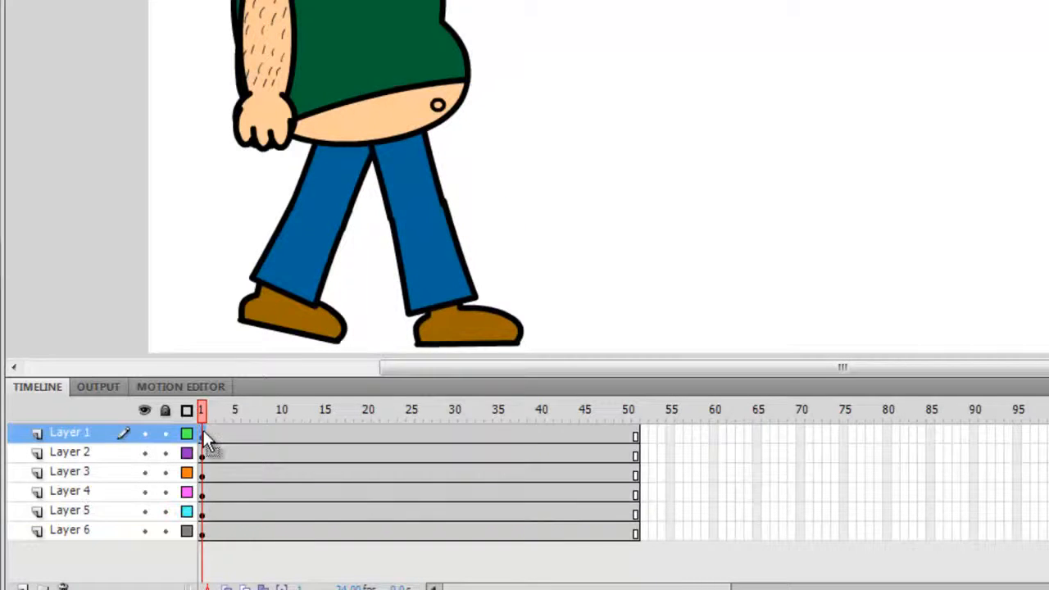
key(Return)
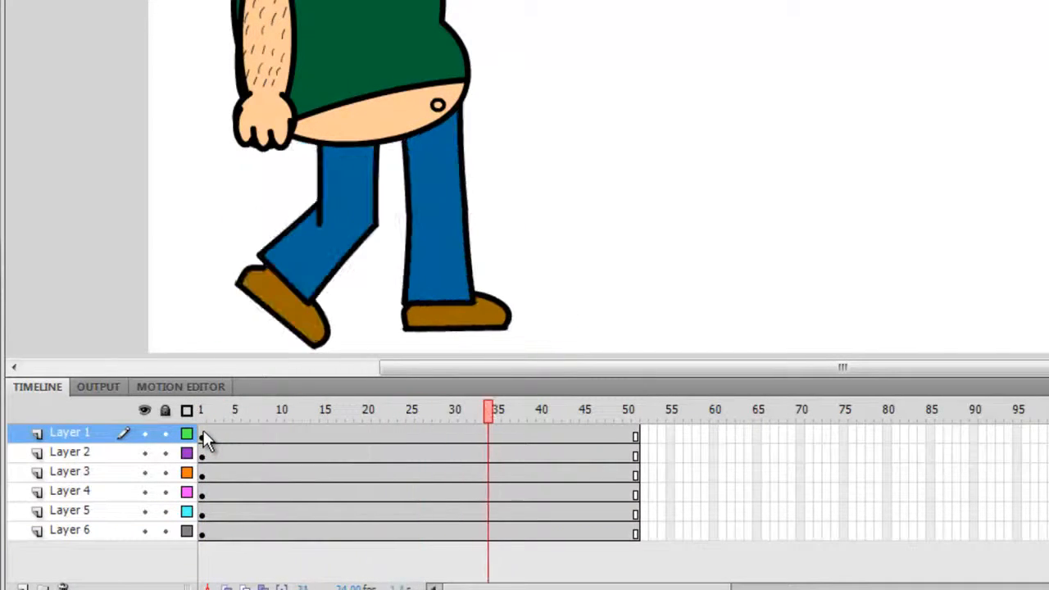
click(204, 452)
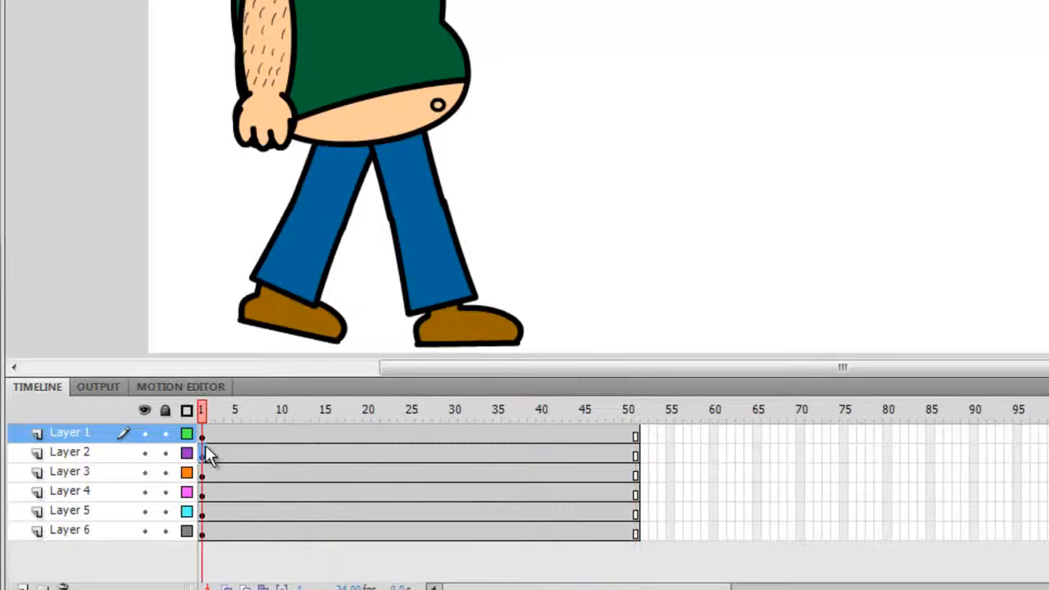
- Nudge the back leg on Layer 6 slightly backward and replay the walk from the first frame
click(345, 229)
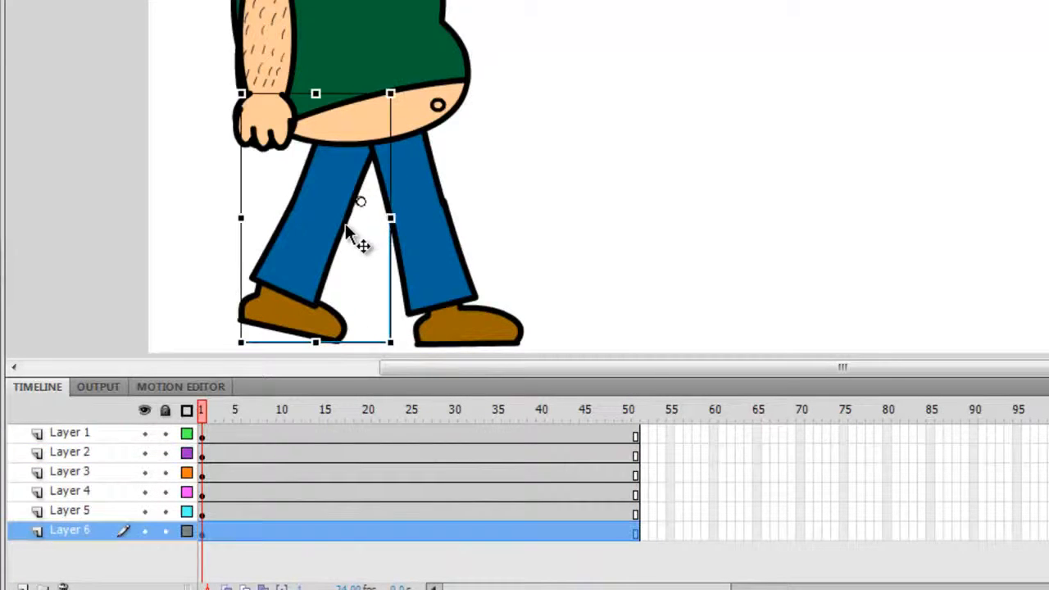
key(Left)
key(Left)
key(Left)
key(Left)
key(Left)
key(Left)
key(Left)
key(Left)
key(Left)
key(Left)
key(Left)
key(Left)
key(Left)
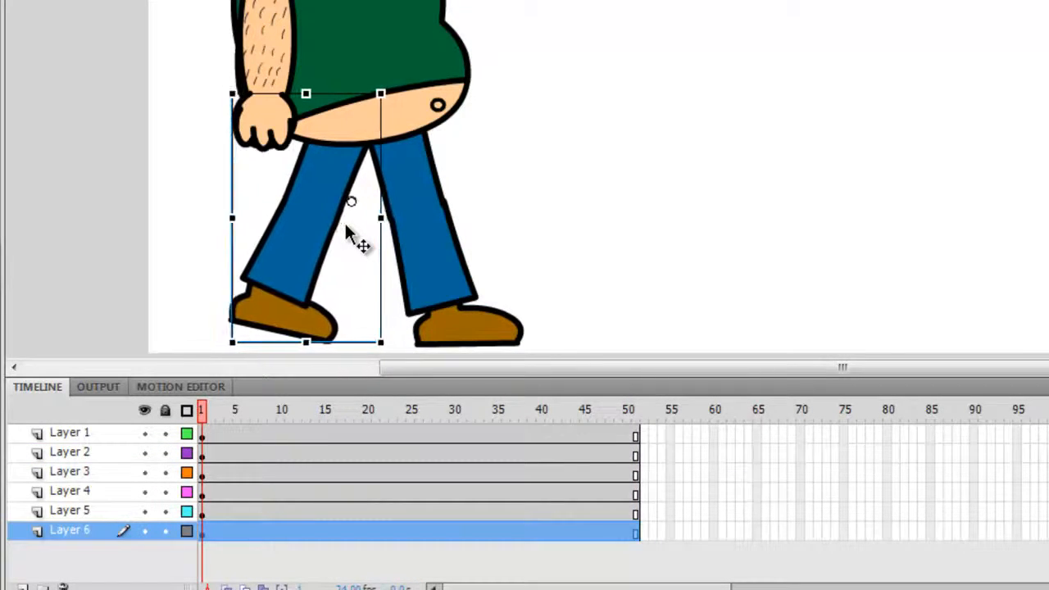
key(Left)
key(Left)
key(Left)
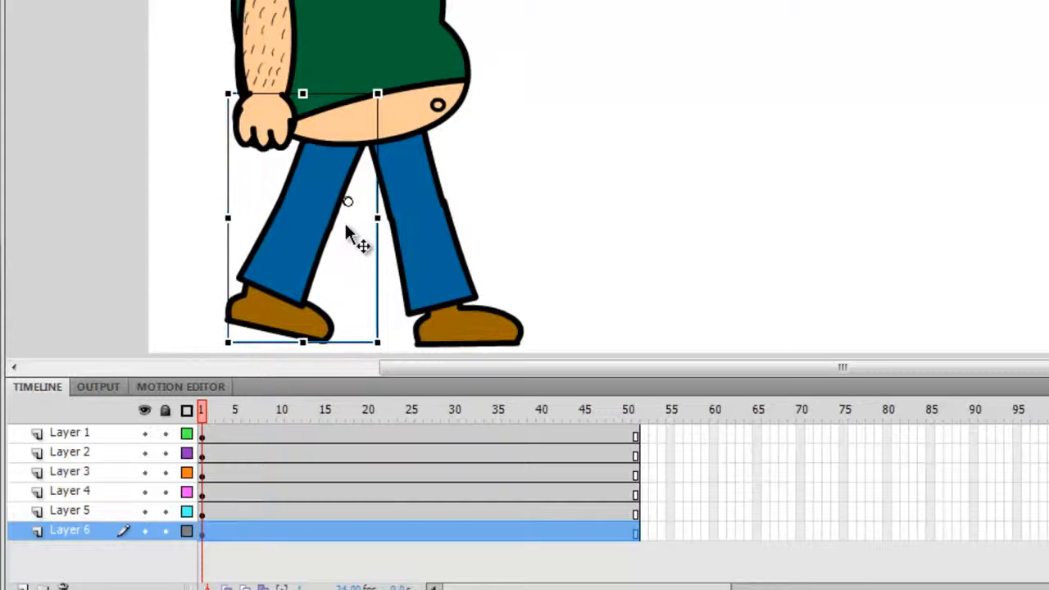
click(200, 439)
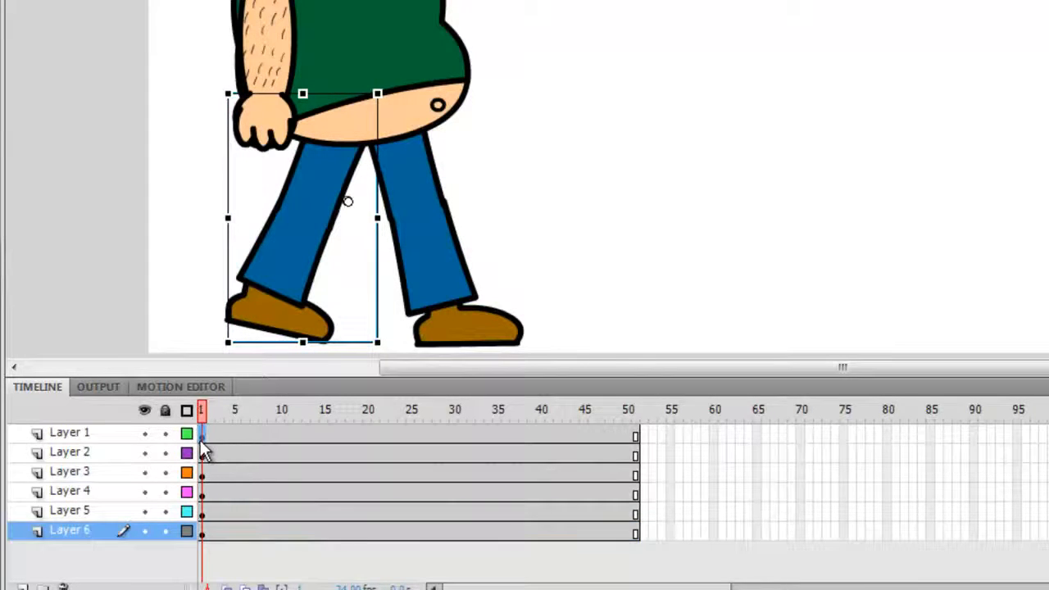
key(Return)
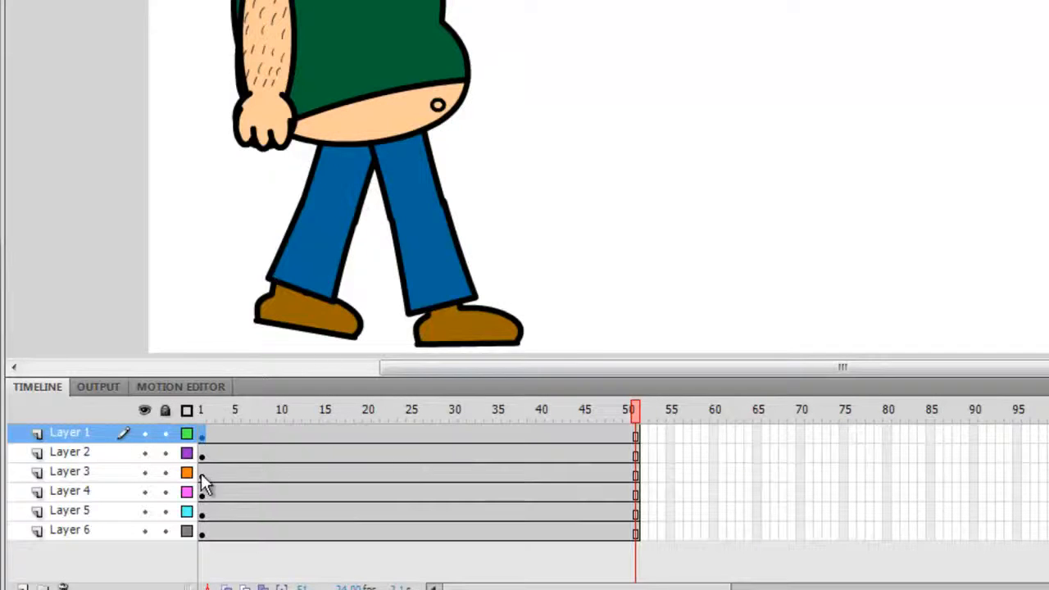
click(207, 450)
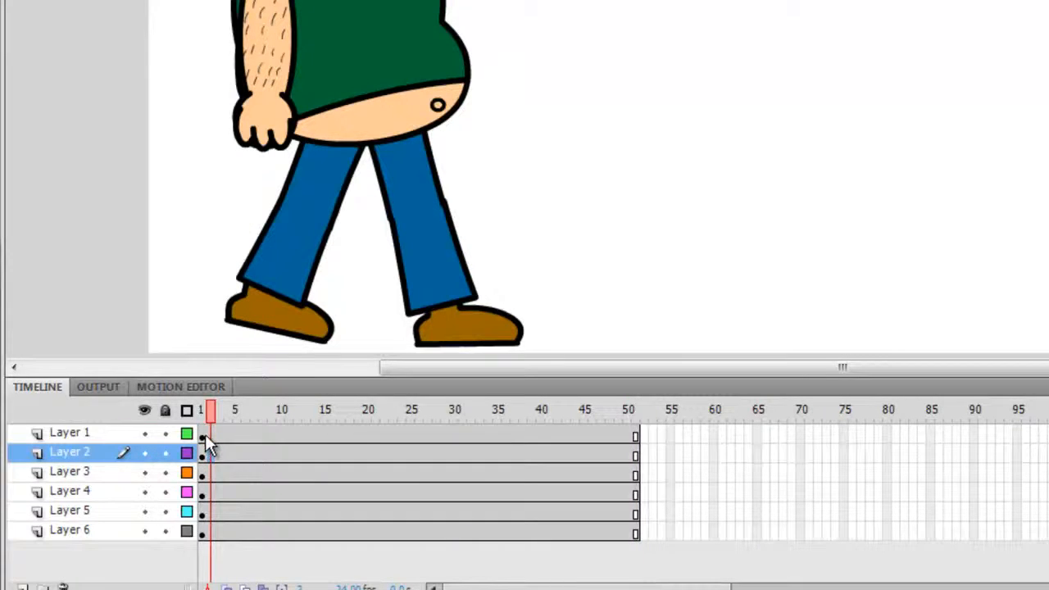
click(204, 434)
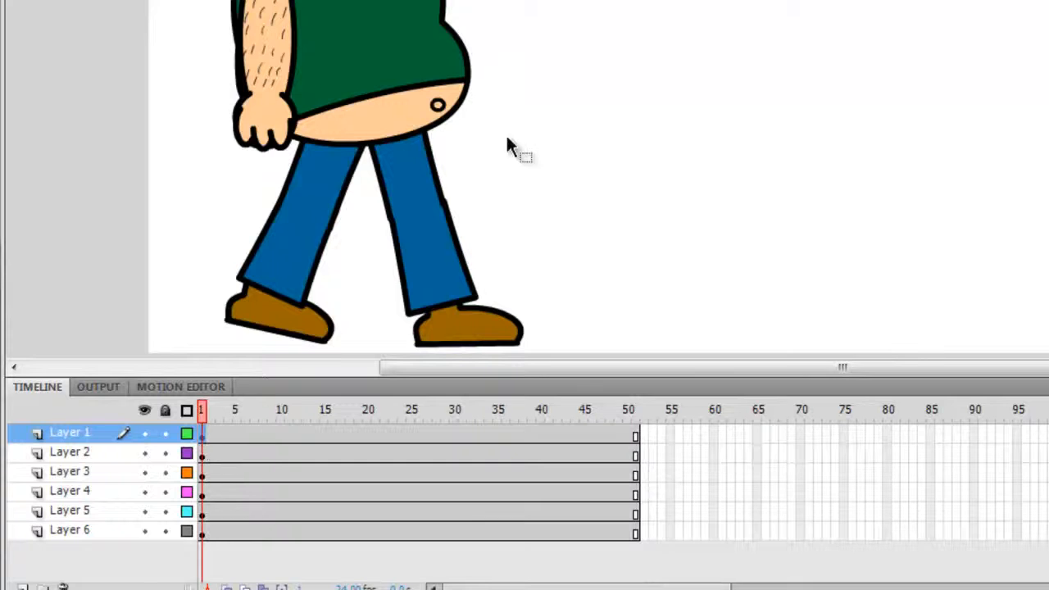
- Select both legs at frame 1, nudge them backward together under the belly, and preview the walk
drag(504, 232, 219, 197)
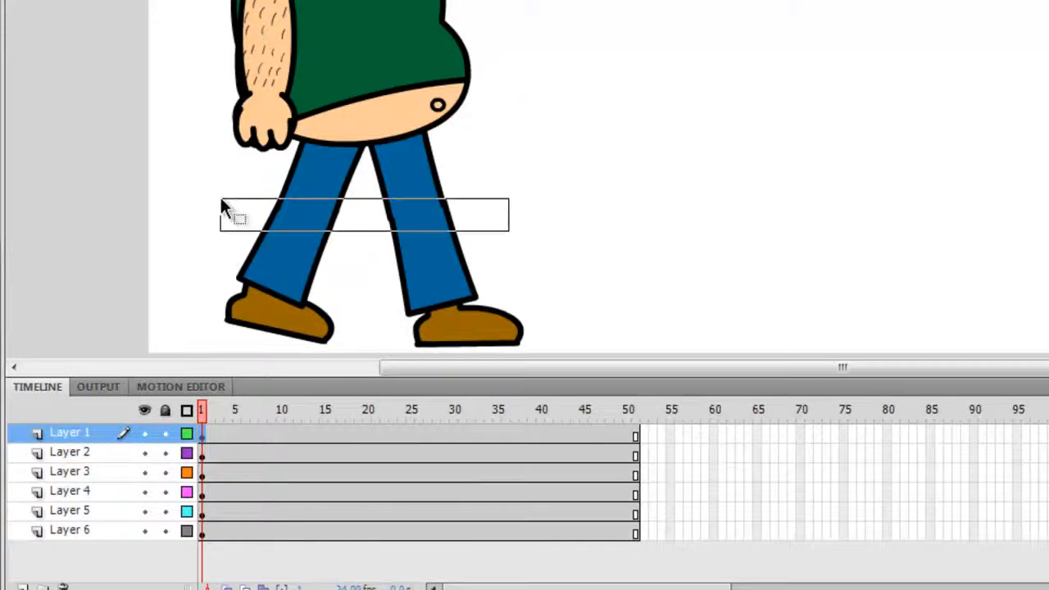
key(Left)
key(Left)
key(Left)
key(Left)
key(Left)
key(Left)
key(Left)
key(Left)
key(Left)
key(Left)
key(Left)
key(Left)
key(Left)
key(Left)
key(Left)
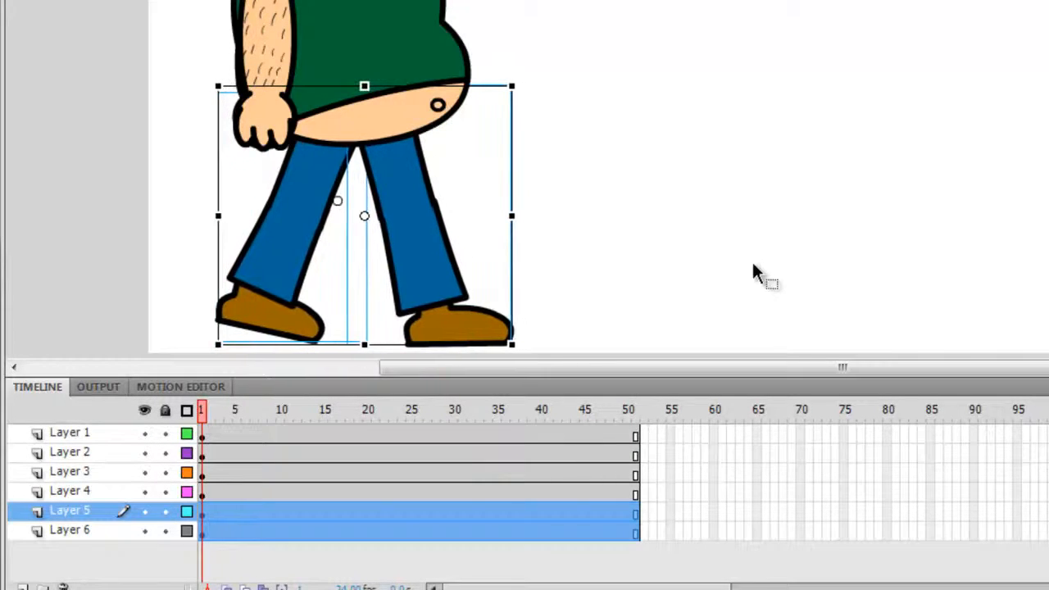
key(Left)
key(Left)
key(Left)
key(Left)
key(Left)
key(Left)
key(Left)
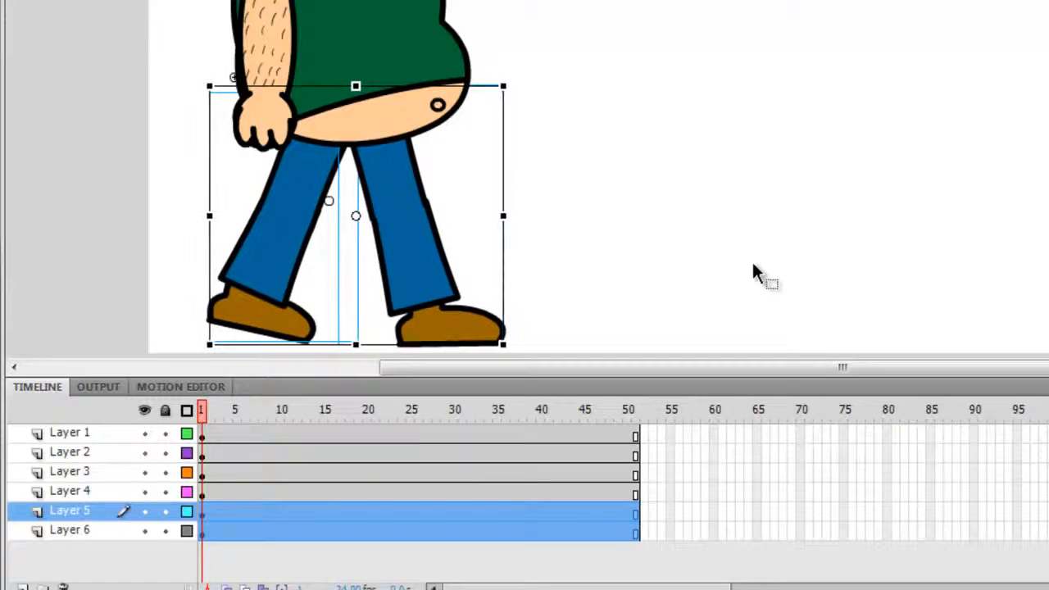
click(780, 279)
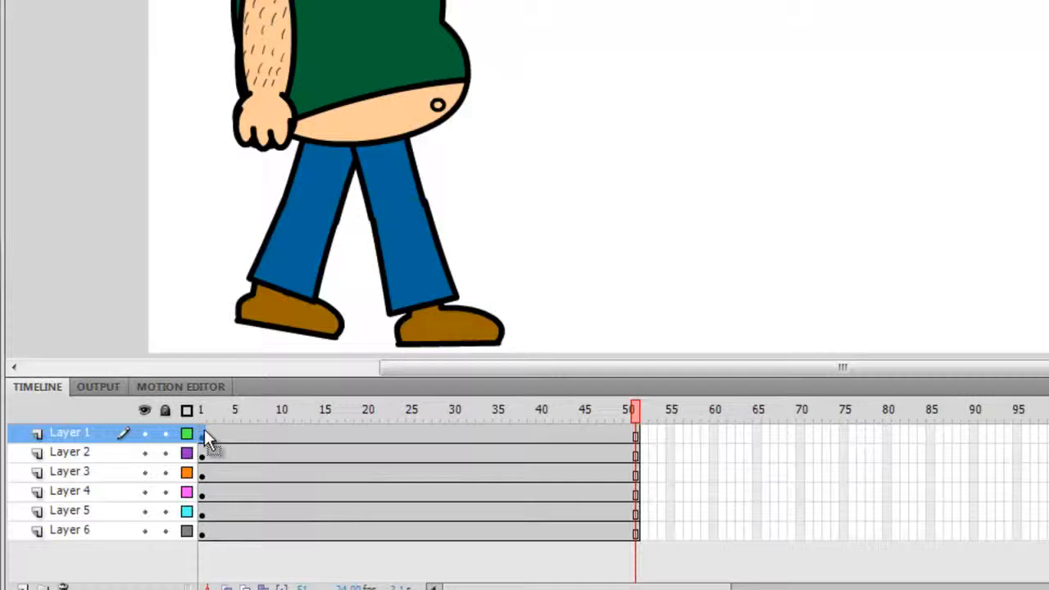
click(205, 433)
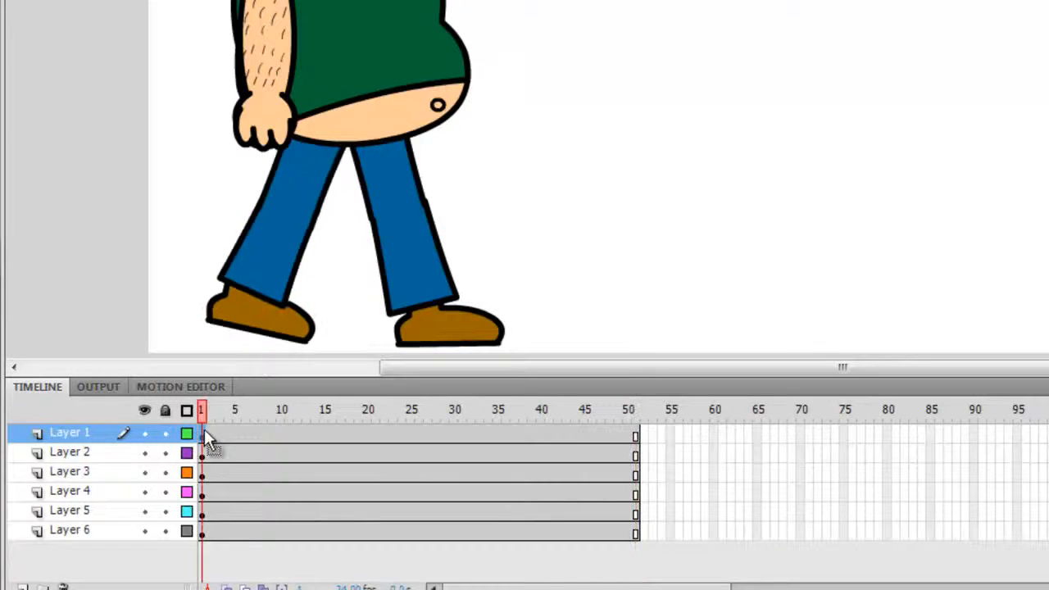
- Open the back leg symbol for editing in place and move all keyframes from frames 4 to 49 one frame earlier on all three layers
click(284, 257)
double_click(283, 257)
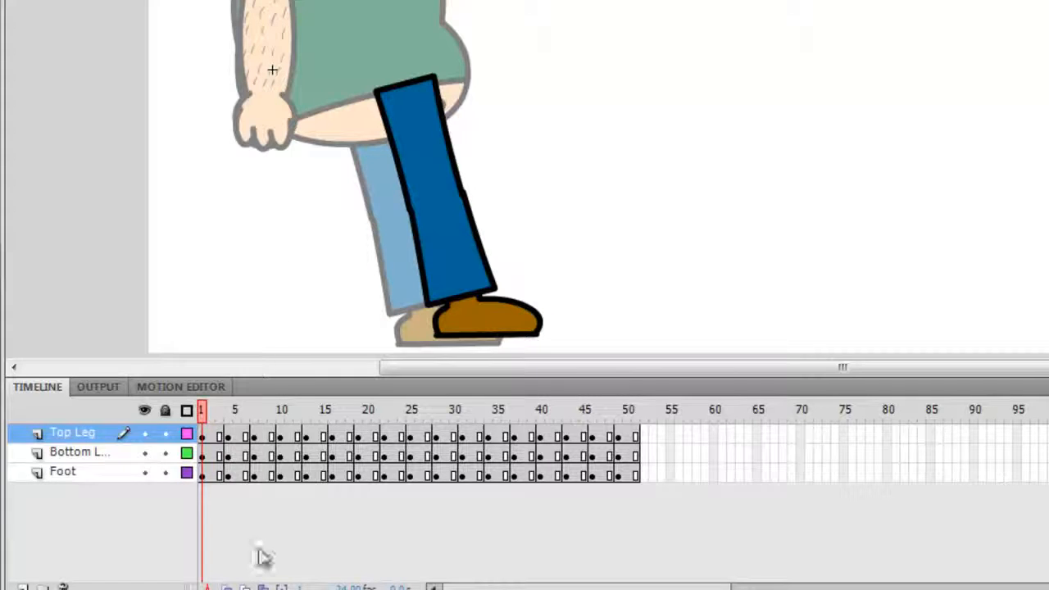
click(231, 436)
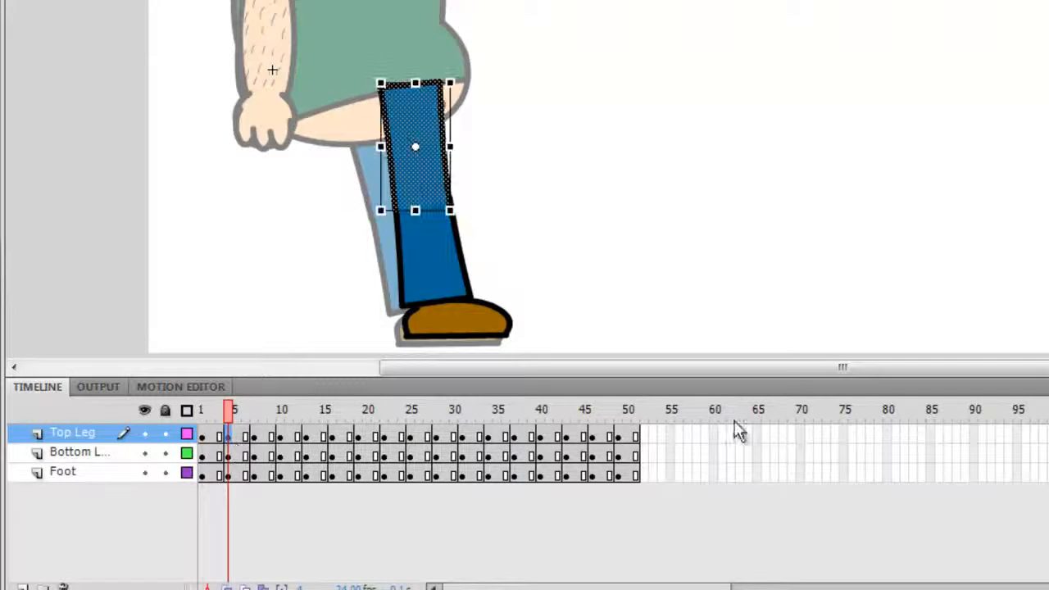
shift+click(618, 477)
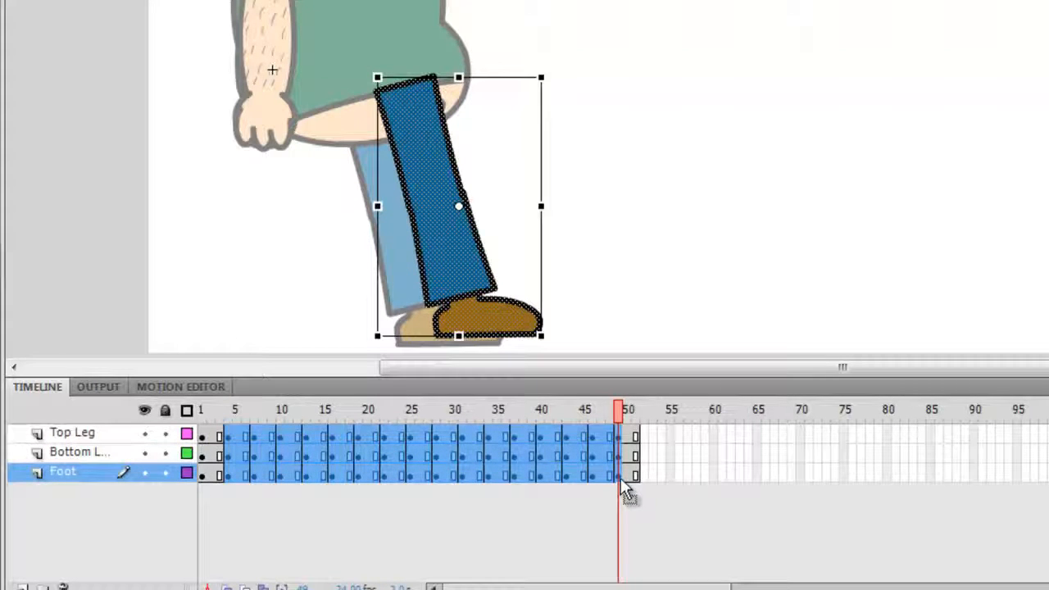
drag(601, 477, 590, 476)
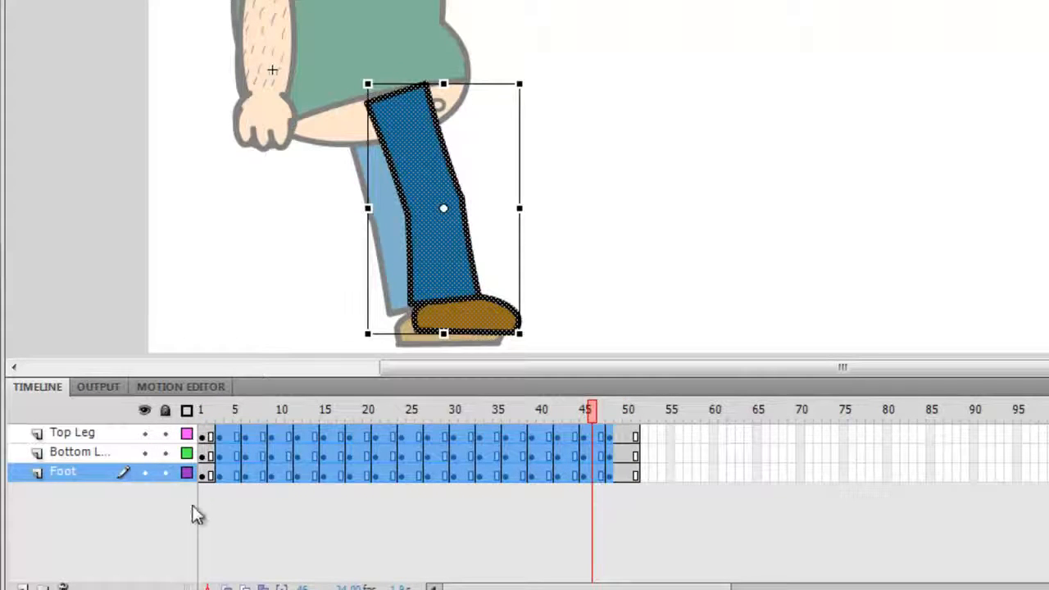
click(335, 511)
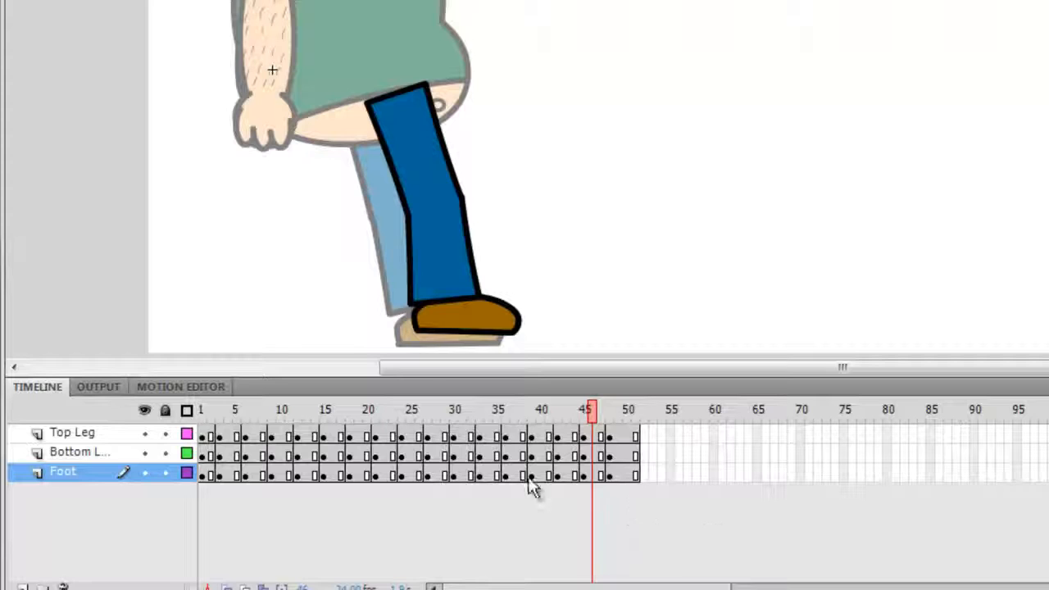
- Move the keyframes from frames 6 to 48 on the Top Leg, Bottom Leg and Foot layers one frame earlier
click(245, 435)
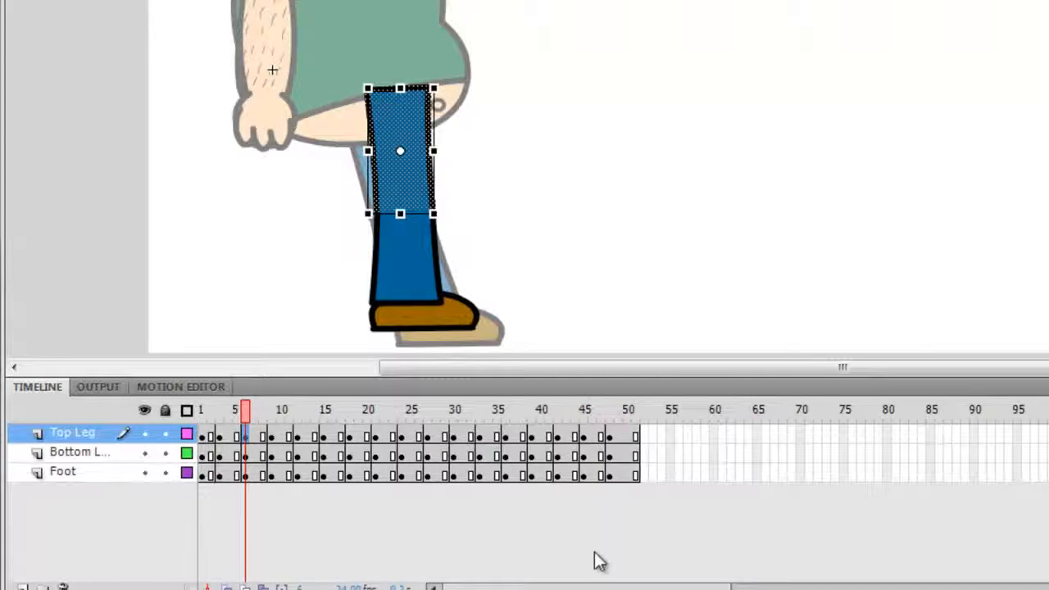
click(616, 477)
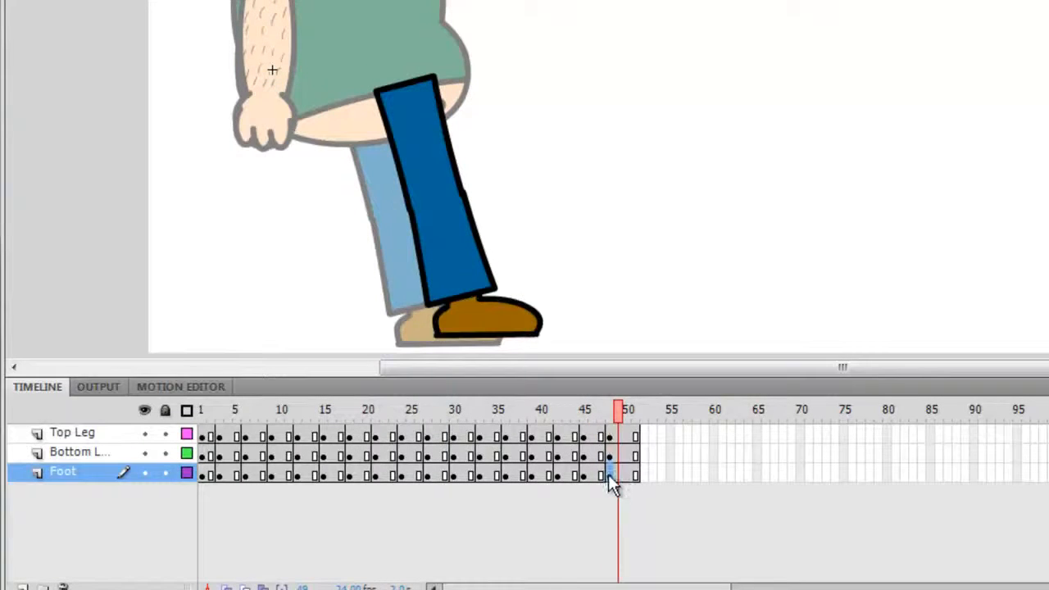
click(610, 475)
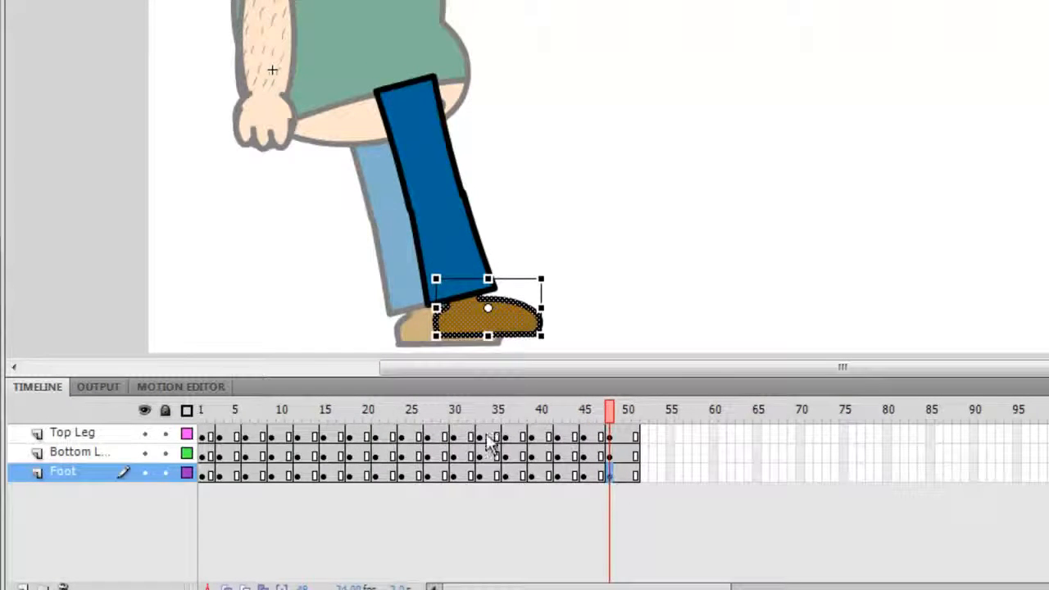
shift+click(247, 436)
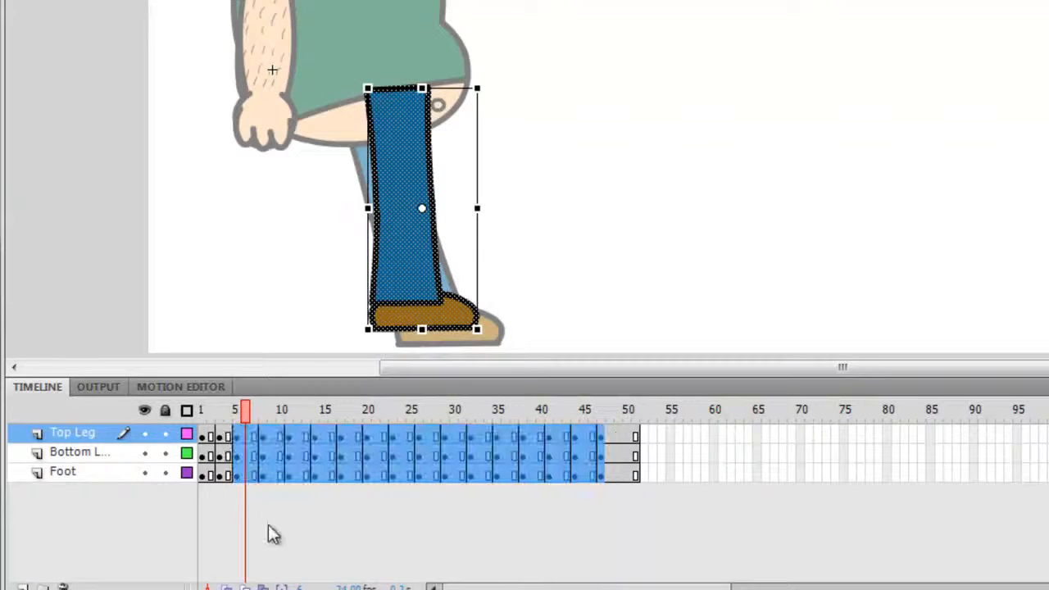
click(257, 499)
- Move the keyframes from frames 8 to 47 on all three leg layers so they start at frame 7
click(263, 475)
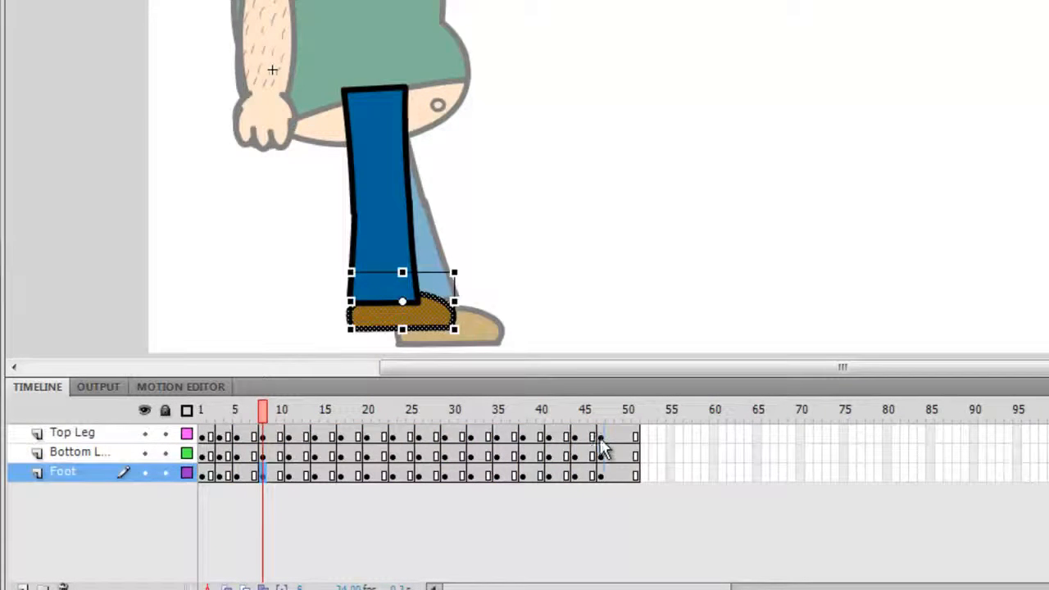
shift+click(599, 435)
click(304, 551)
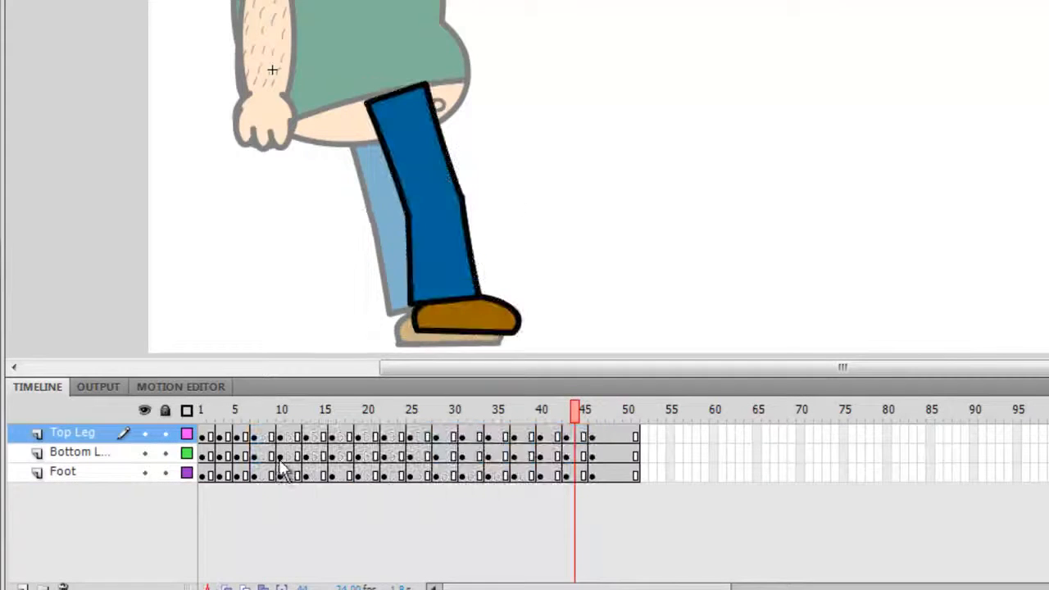
- Move the keyframes from frames 10 to 46 on all three leg layers so they start at frame 9
click(274, 437)
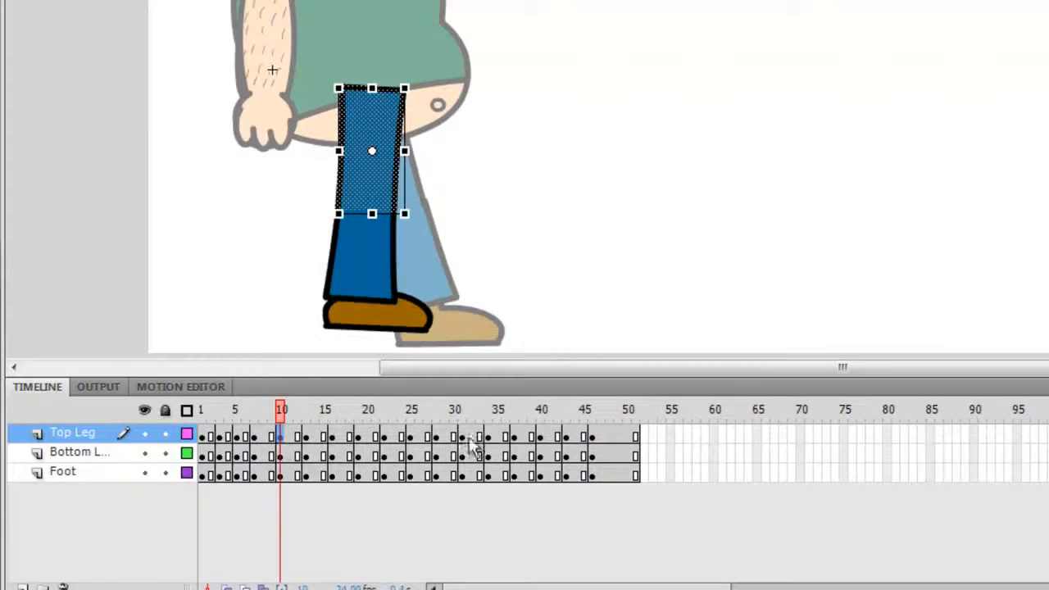
shift+click(593, 480)
drag(576, 476, 563, 480)
click(402, 501)
- Move the keyframes from frames 12 to 45 on all three leg layers so they start at frame 11
click(301, 437)
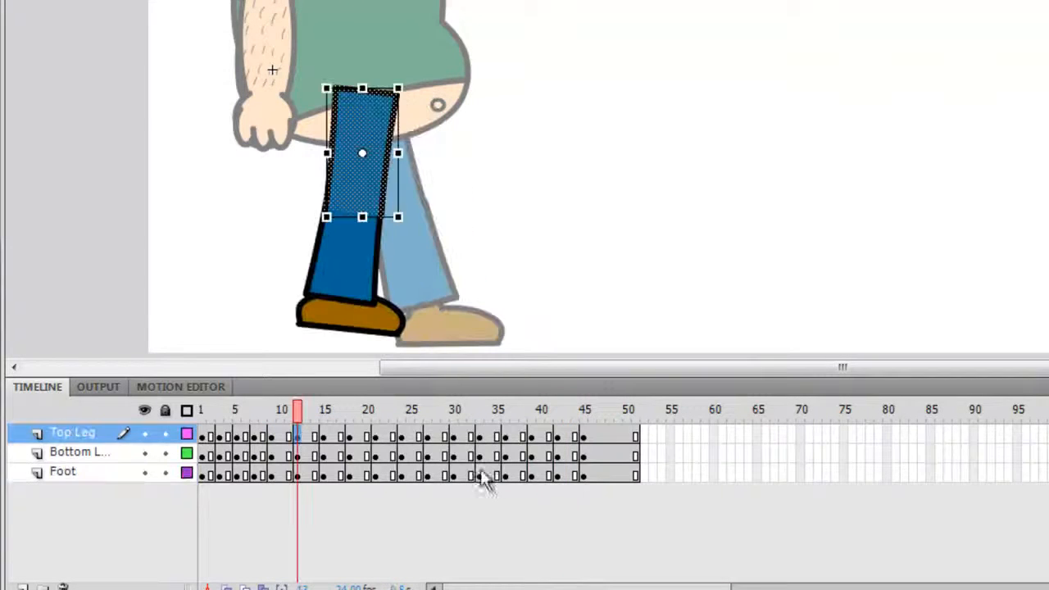
shift+click(582, 479)
drag(571, 481, 559, 481)
click(409, 501)
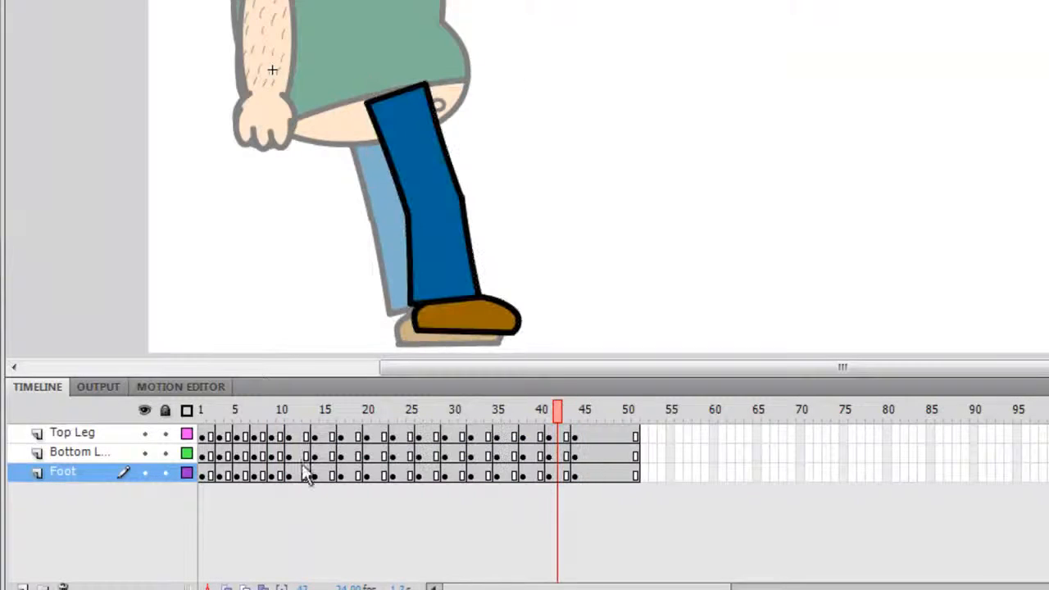
- On all three leg layers, shift the keyframes from frame 14 onward to start at 13 and those from frame 16 onward to start at 15
click(314, 438)
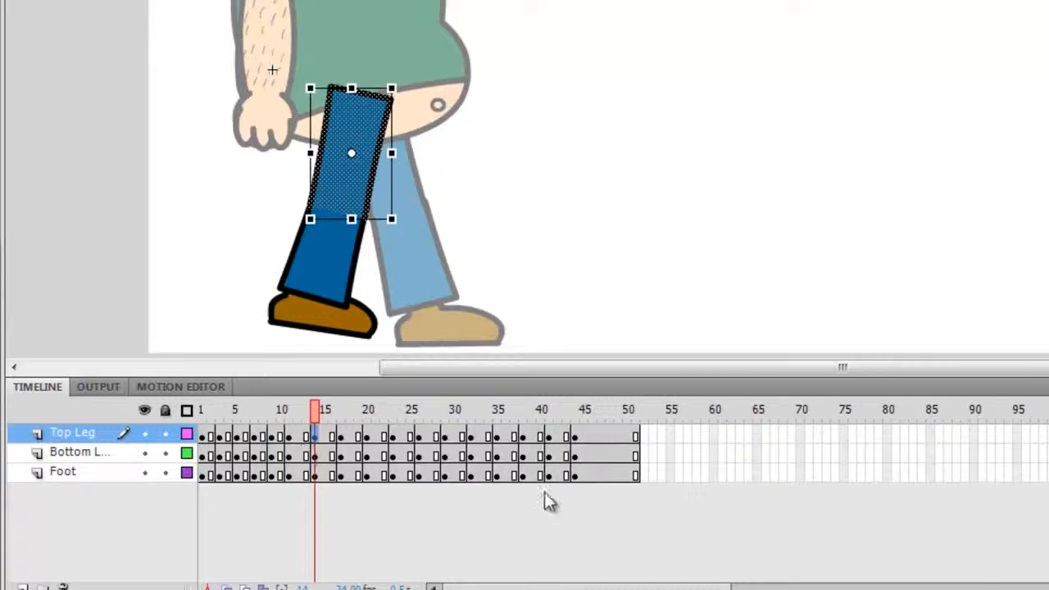
shift+click(573, 478)
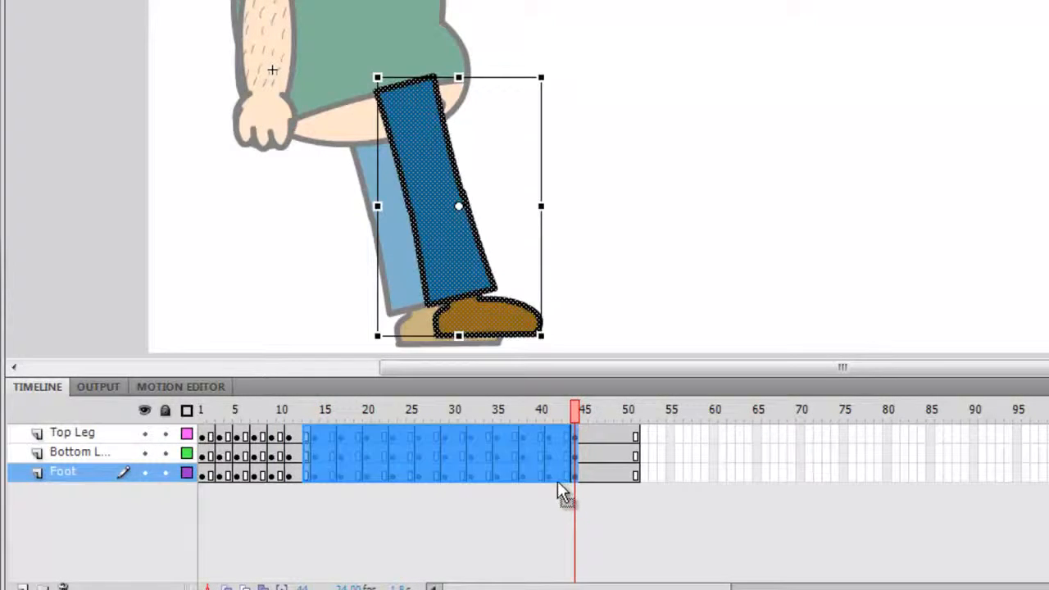
click(540, 506)
click(331, 437)
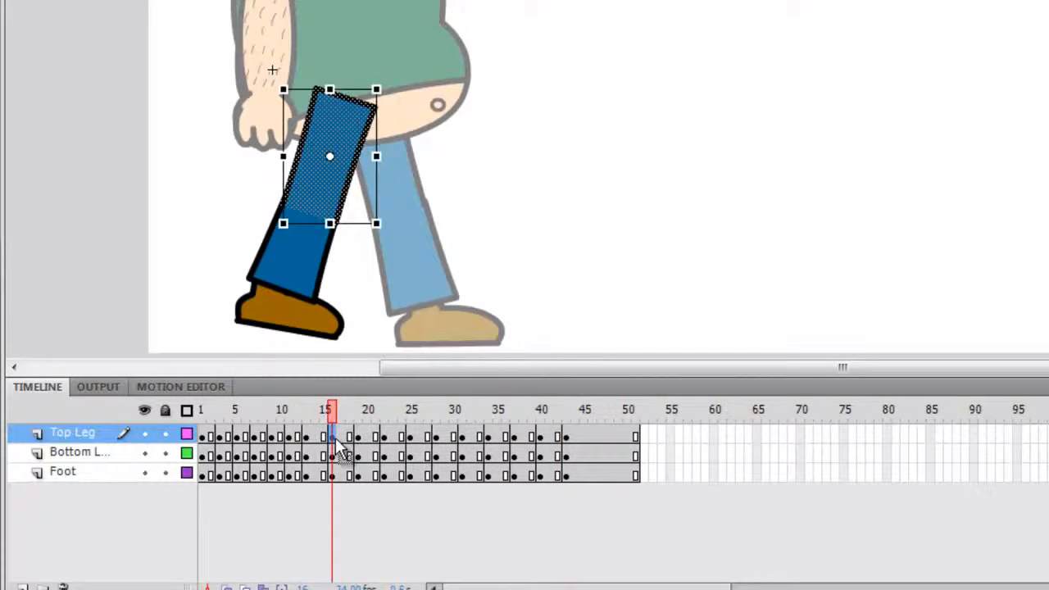
shift+click(565, 476)
click(545, 479)
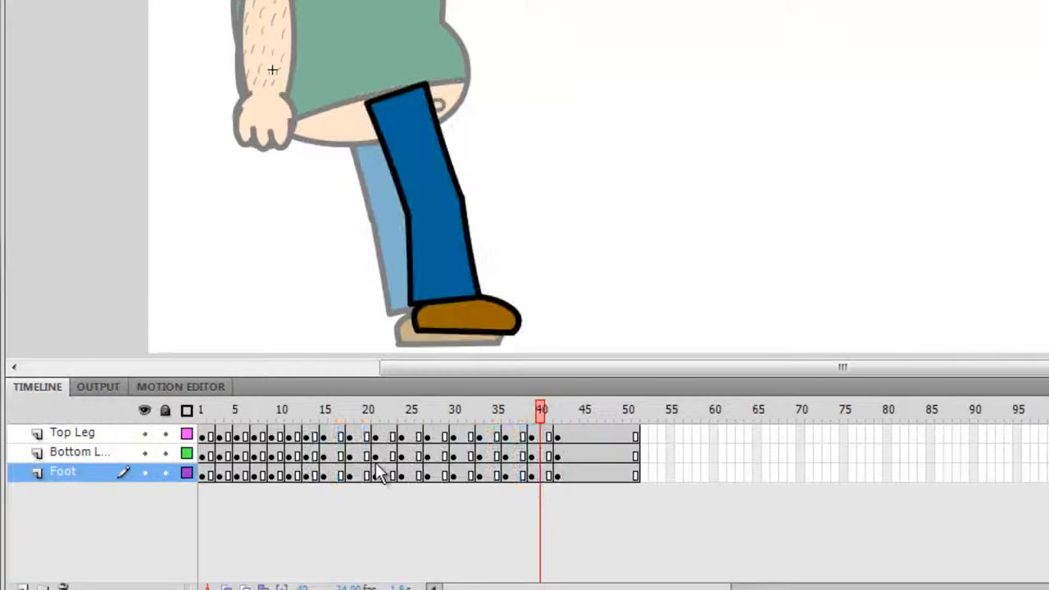
- On all three leg layers, shift the keyframes from frame 18 onward to start at 17 and those from frame 20 onward to start at 19
click(348, 437)
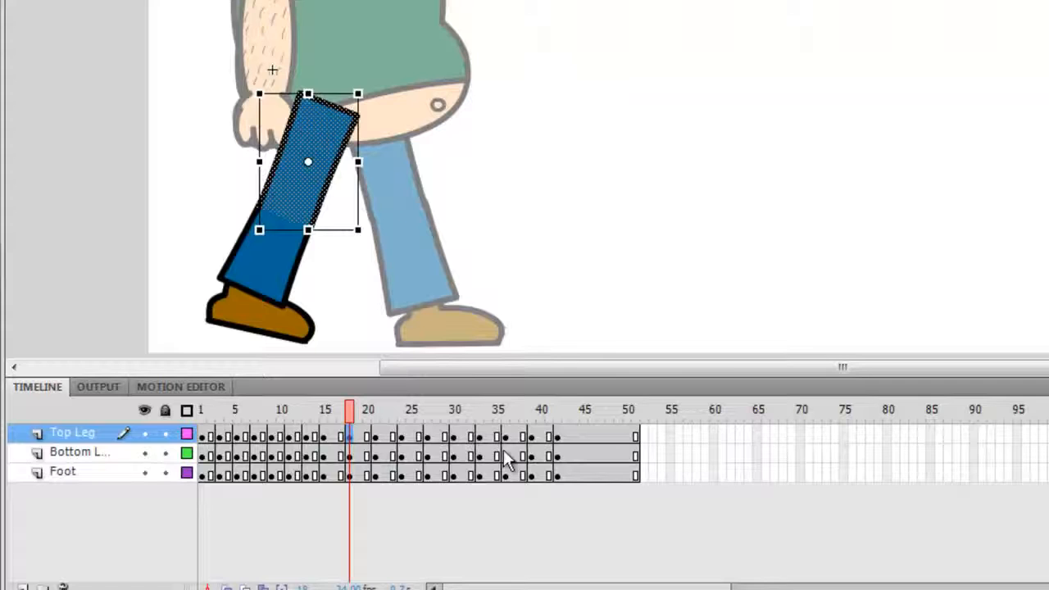
shift+click(544, 477)
click(500, 501)
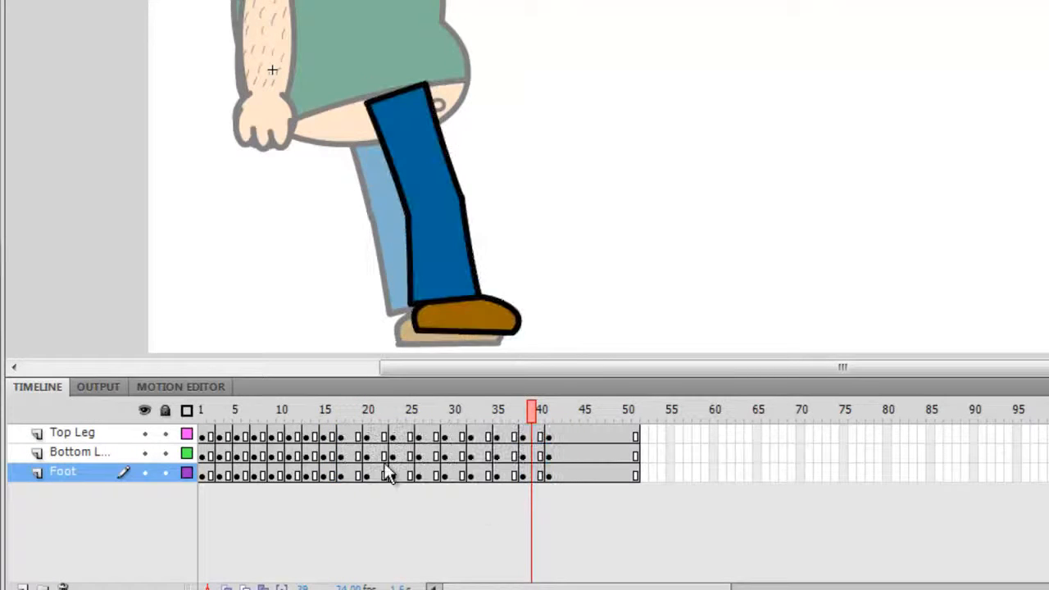
click(361, 437)
shift+click(550, 477)
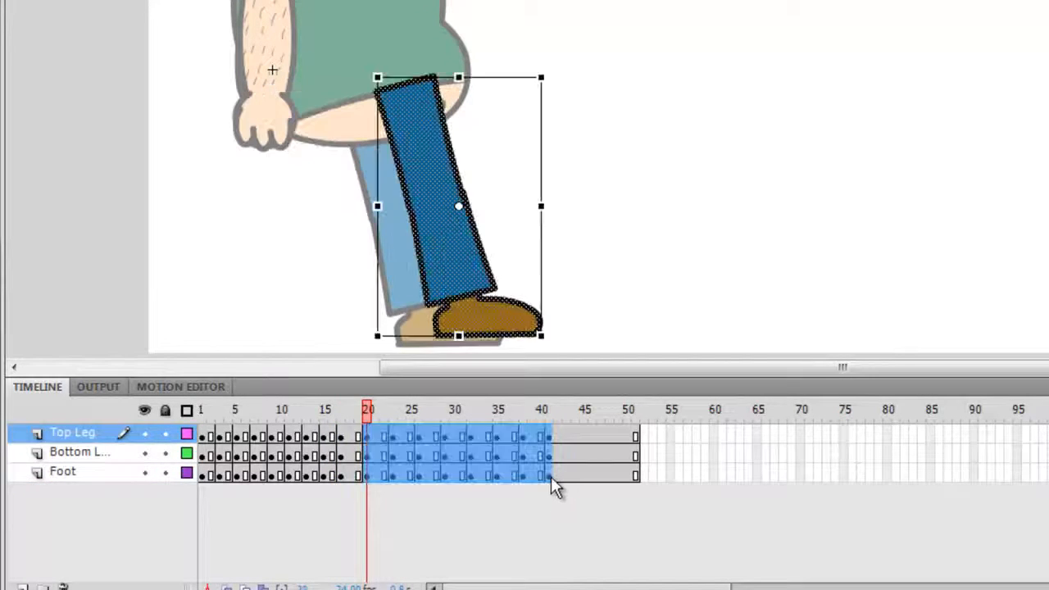
click(386, 515)
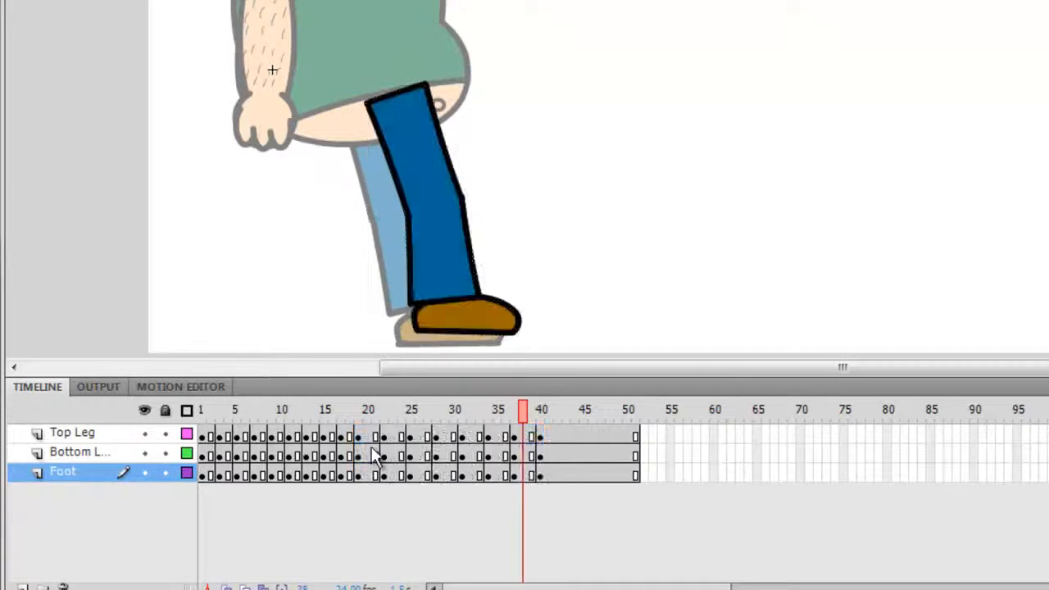
- On all three leg layers, shift the keyframes from frame 22 onward to start at 21 and those from frame 24 onward to start at 23
click(394, 436)
click(383, 436)
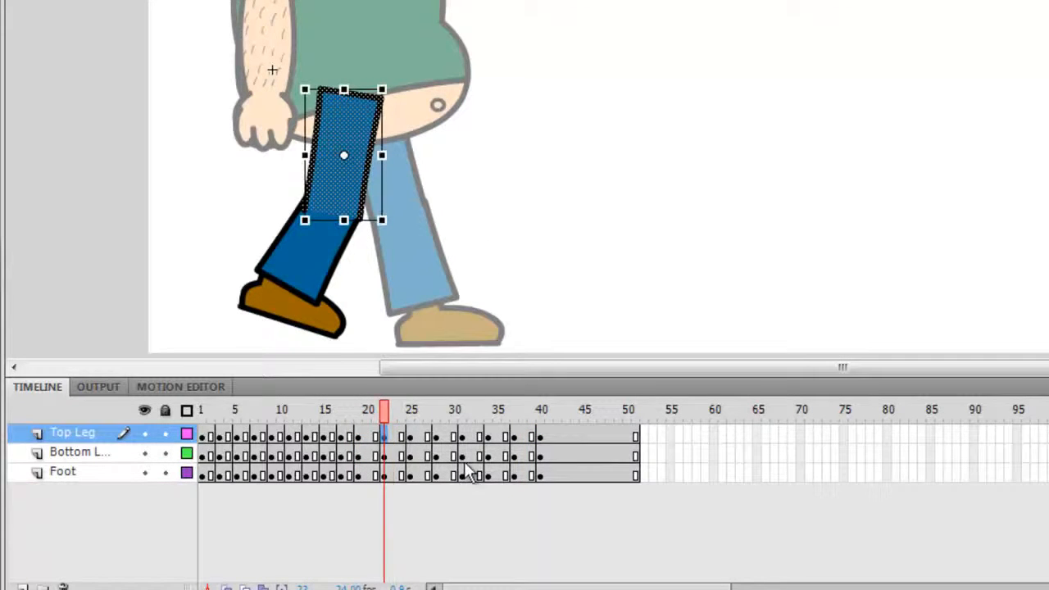
shift+click(540, 482)
drag(545, 483, 478, 483)
click(431, 519)
click(401, 437)
shift+click(528, 481)
click(515, 502)
- On all three leg layers, shift the keyframes from frame 26 onward to start at 25 and those from frame 28 onward to start at 27
click(416, 436)
shift+click(524, 482)
click(493, 501)
click(436, 436)
shift+click(515, 478)
click(492, 501)
- Move the last keyframes on all three leg layers earlier so they sit at frames 29, 31 and 33
click(456, 438)
shift+click(510, 481)
click(475, 507)
click(469, 437)
shift+click(495, 473)
click(483, 497)
click(489, 440)
shift+click(487, 474)
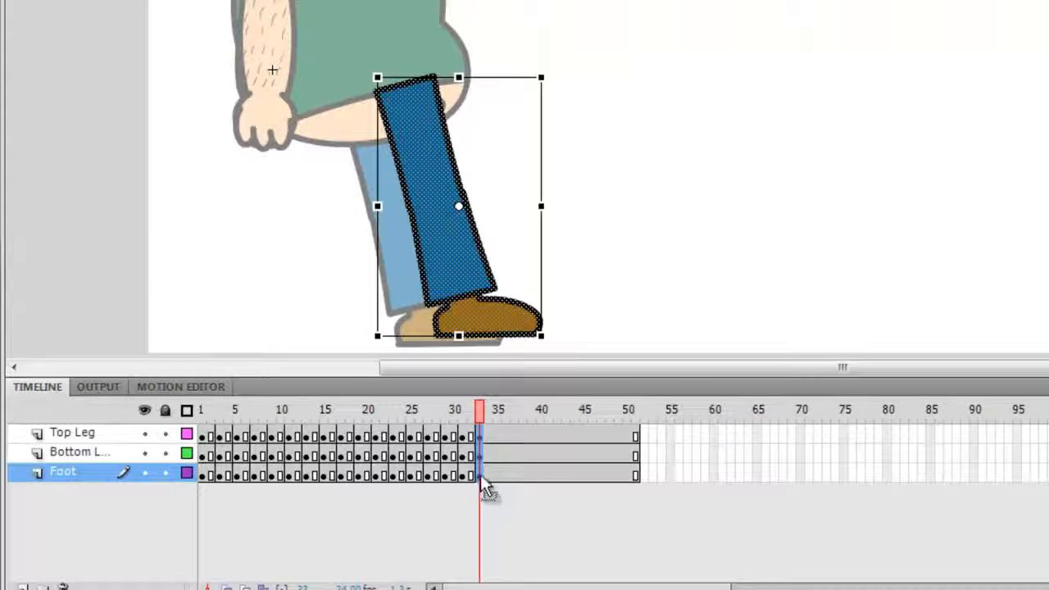
- Remove the surplus frames from frame 35 to the end on the Top Leg, Bottom Leg and Foot layers
drag(650, 483, 493, 437)
right_click(513, 437)
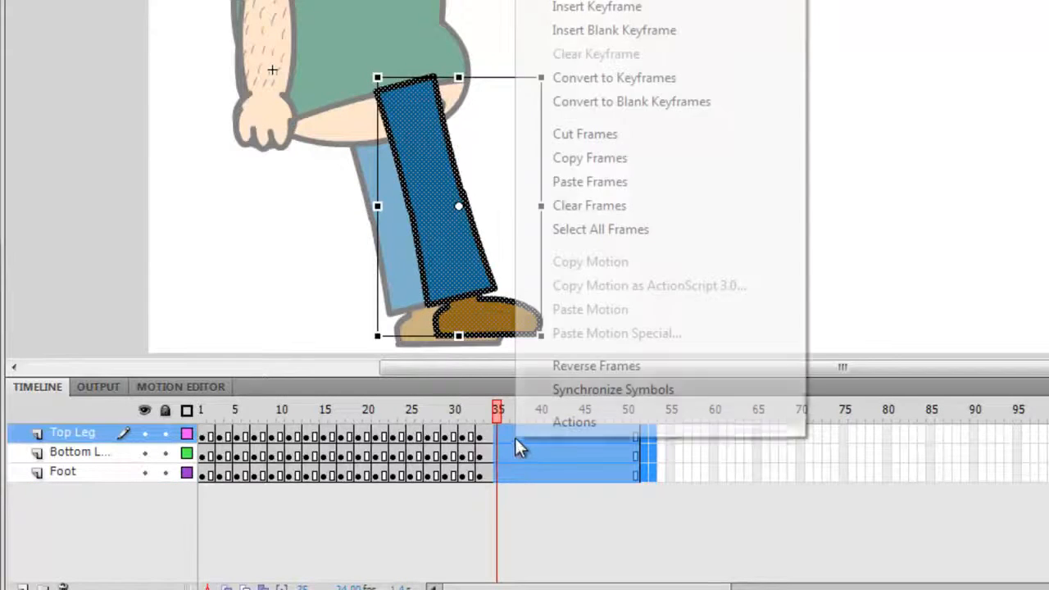
click(641, 0)
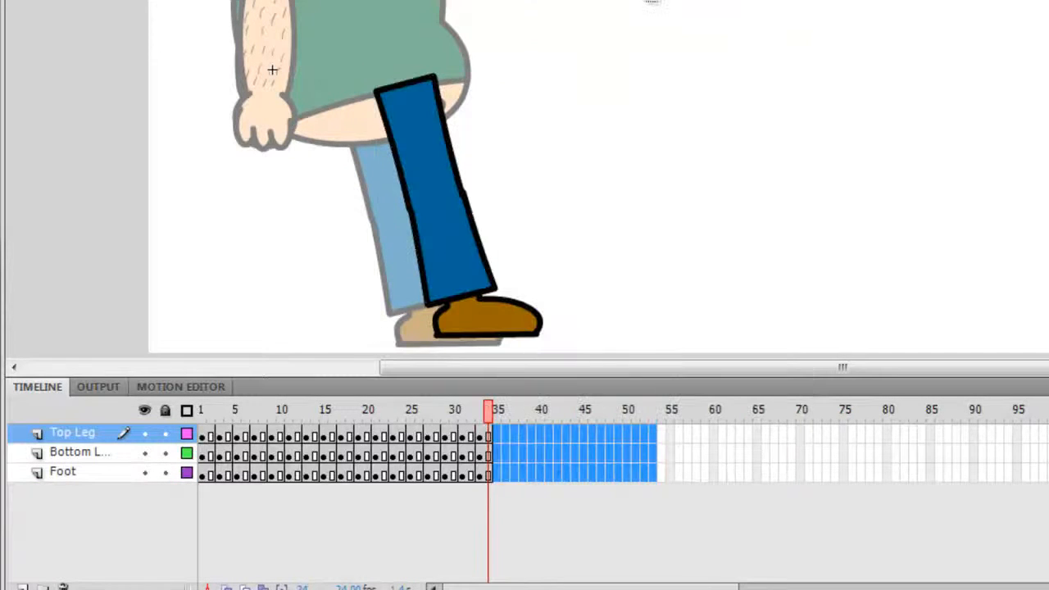
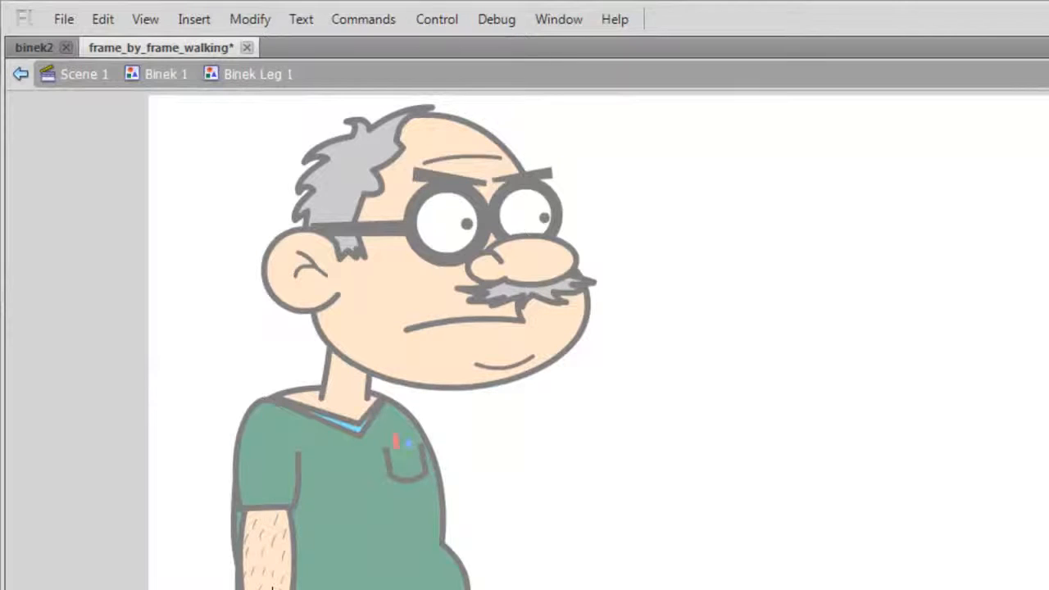
- Adjust the rear leg's looping first frame in the Binek 1 symbol and play the walk from frame 1
click(167, 75)
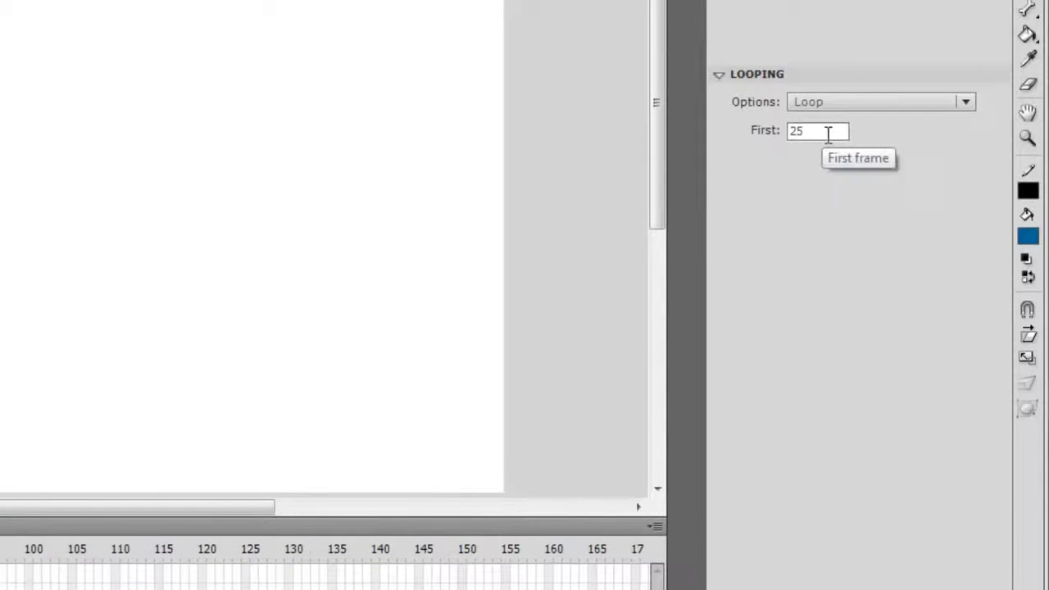
click(804, 135)
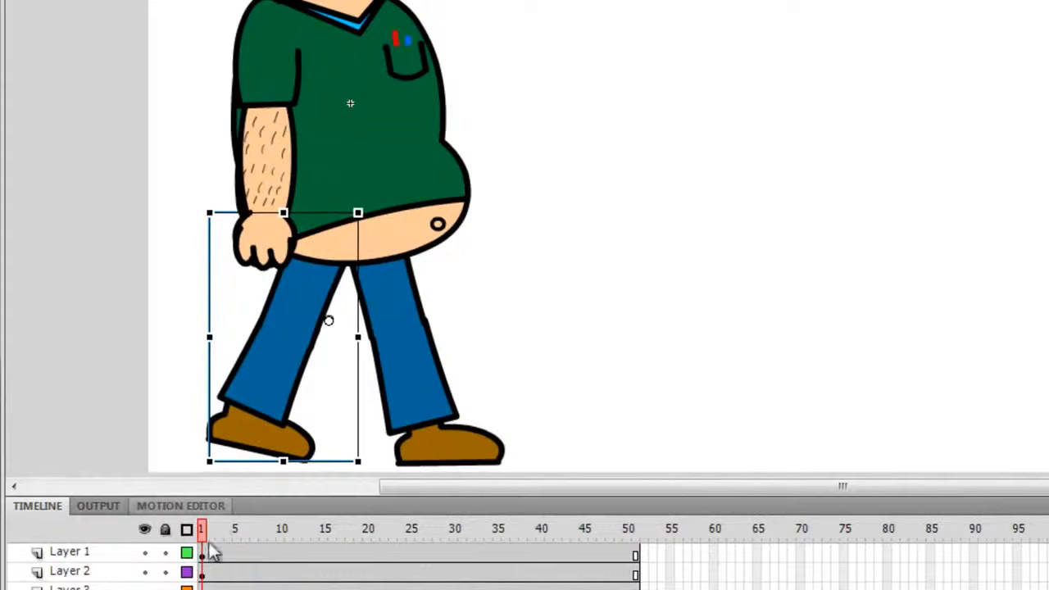
click(205, 553)
key(Return)
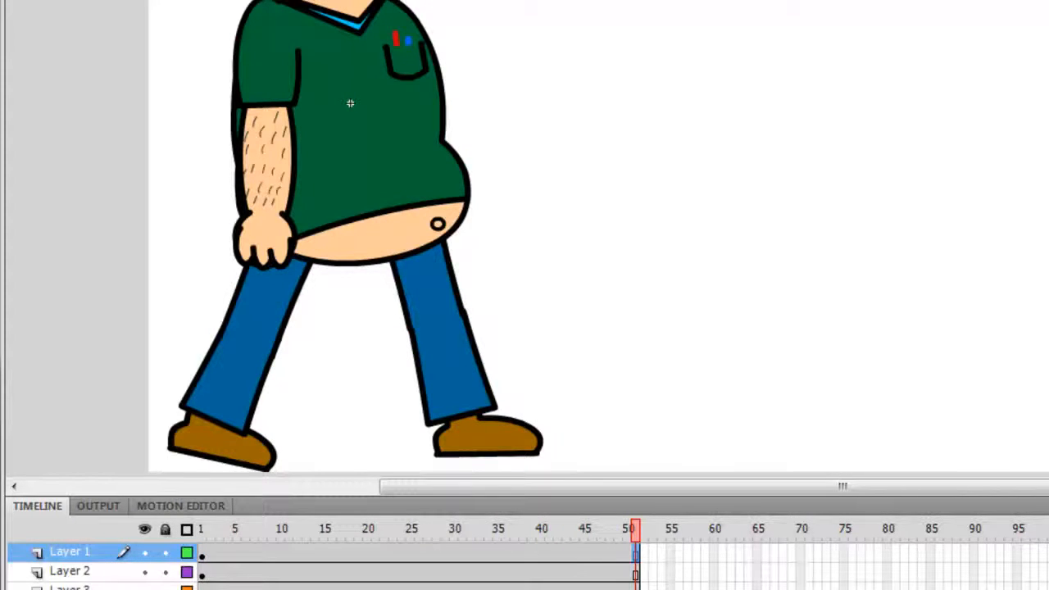
- Remove the frames from frame 35 to the end on all six layers of the Binek 1 symbol
drag(627, 557, 503, 423)
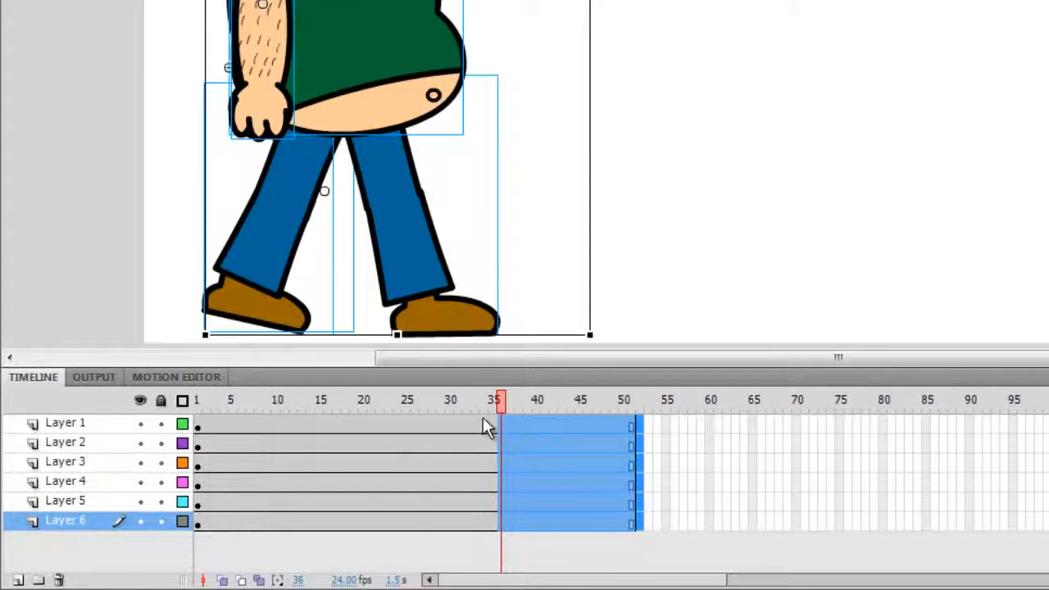
click(655, 533)
drag(642, 522, 492, 424)
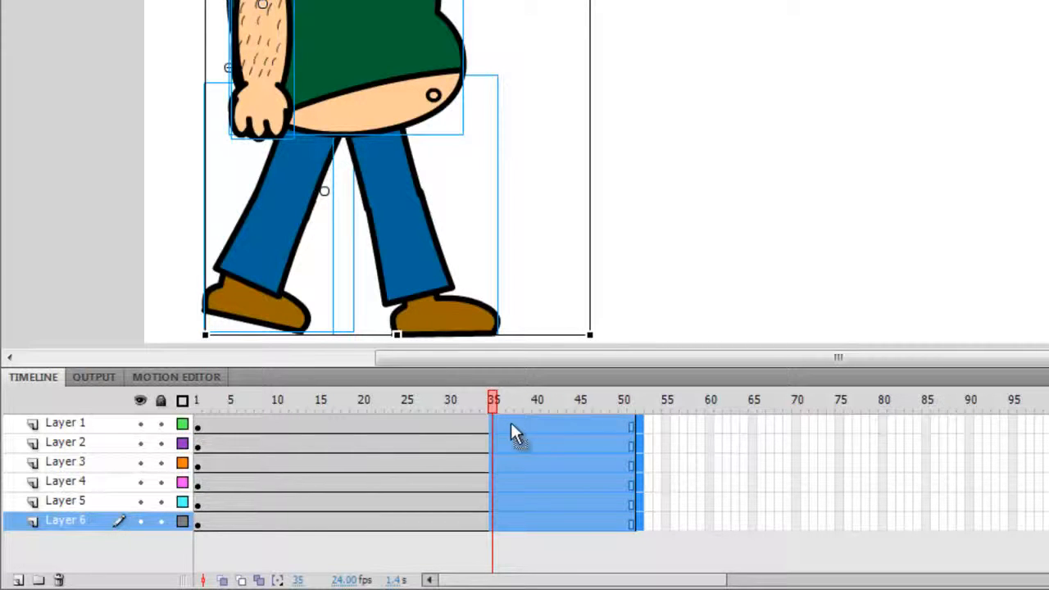
right_click(516, 420)
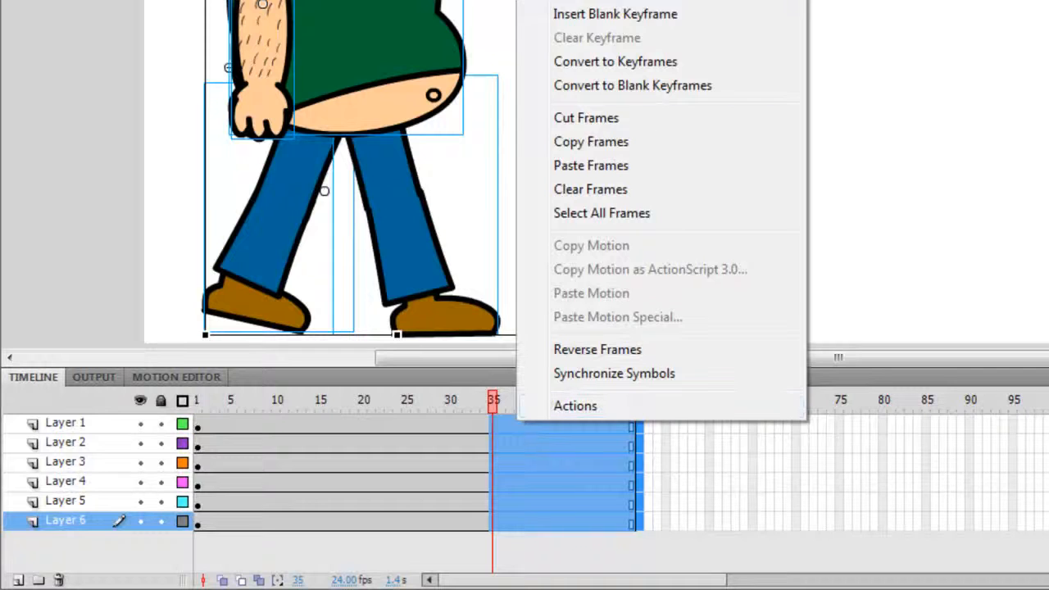
click(583, 0)
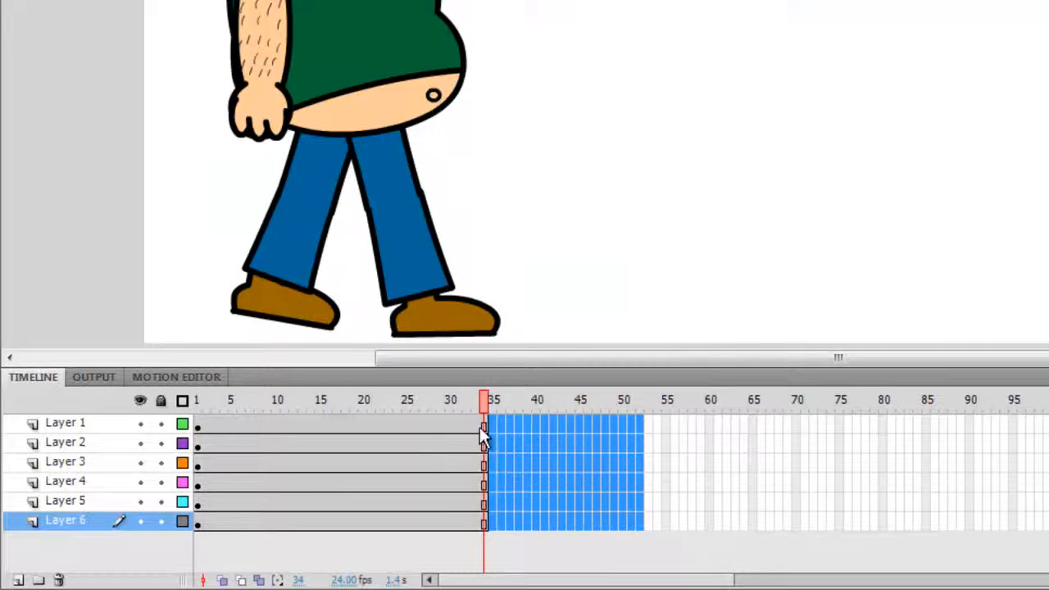
- Scrub through the shortened walk cycle and play it back from frame 1
drag(480, 430, 250, 439)
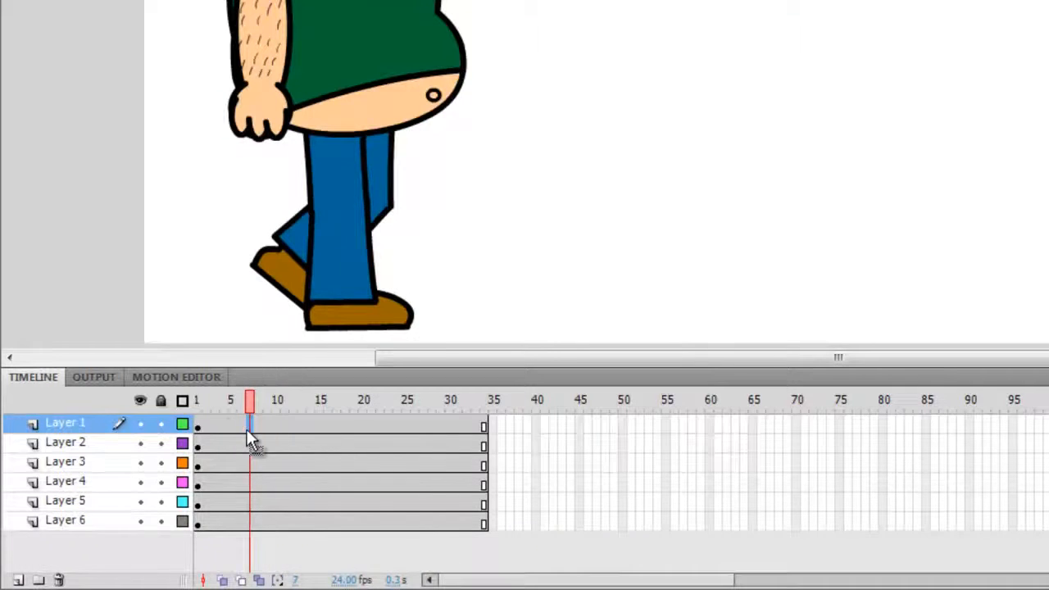
click(198, 426)
key(Return)
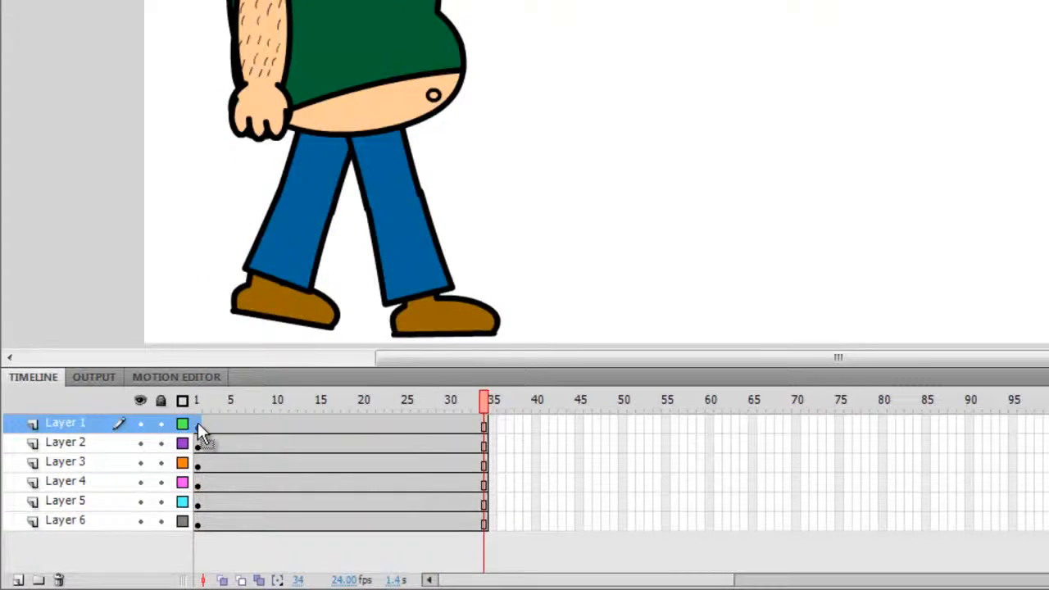
click(198, 422)
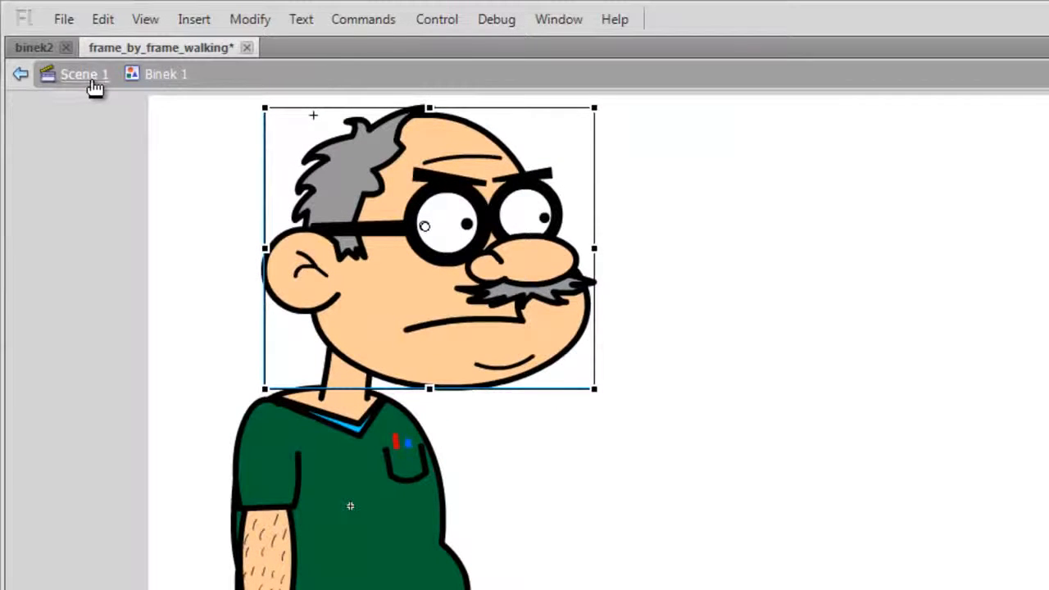
- Return to Scene 1 and extend the character's layer by inserting a frame at frame 50
click(93, 80)
click(107, 213)
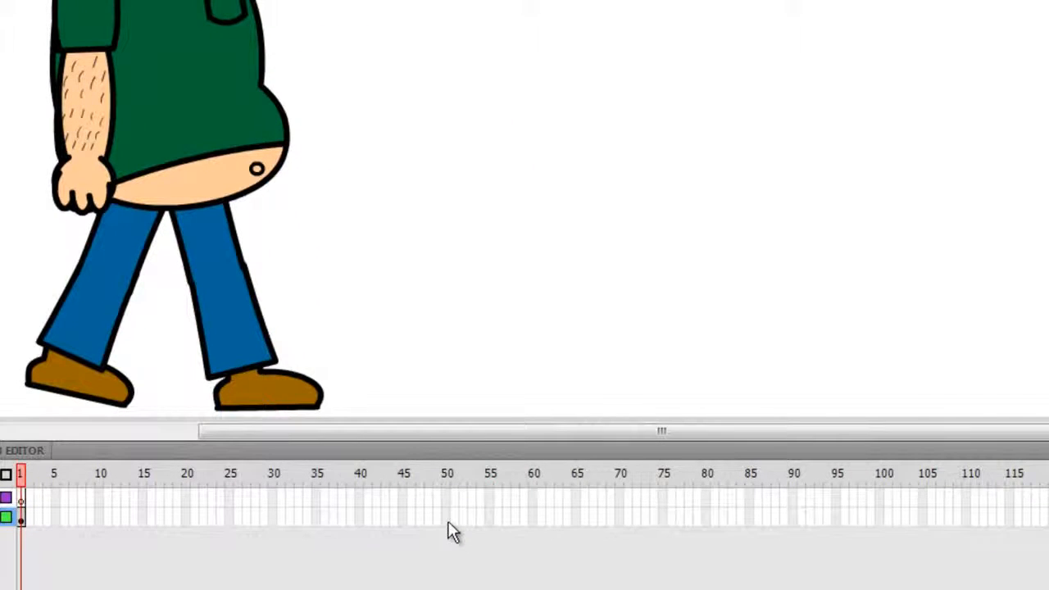
right_click(448, 518)
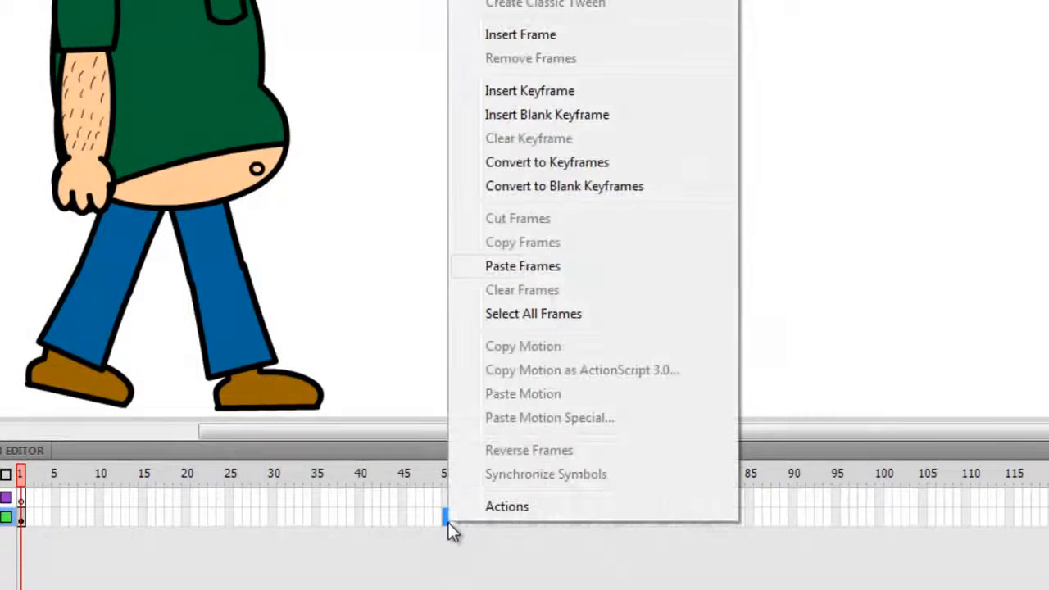
click(585, 35)
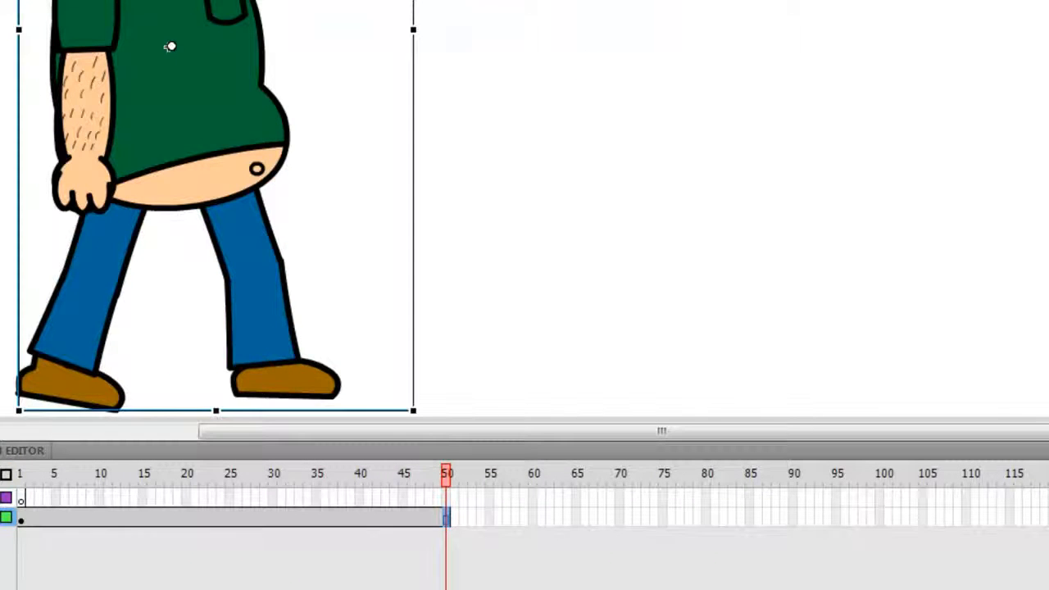
- Create a motion tween that moves the character horizontally to the right across the stage by frame 50, and play it back
right_click(22, 518)
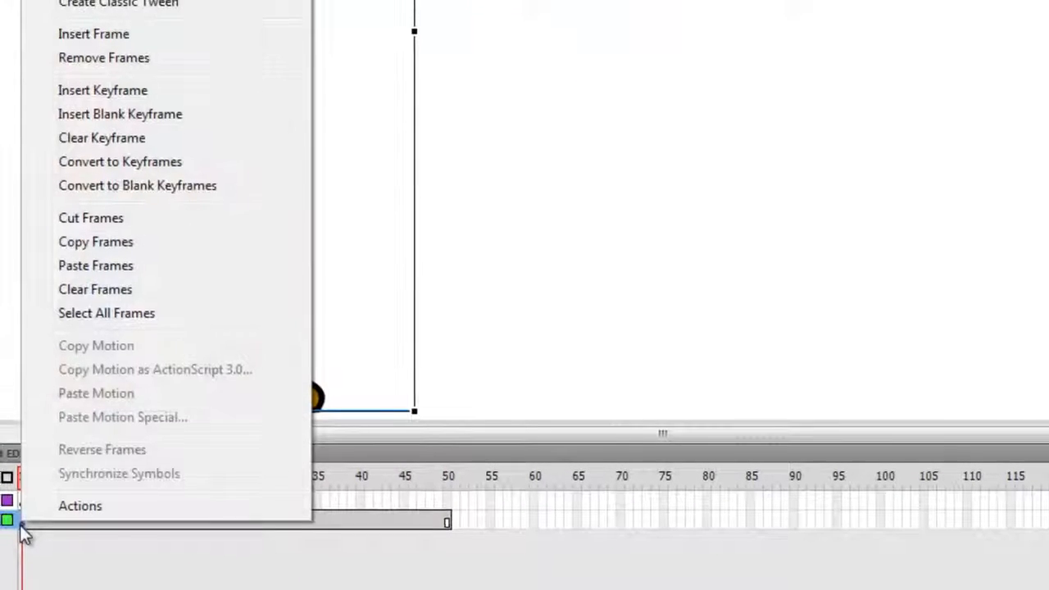
click(191, 15)
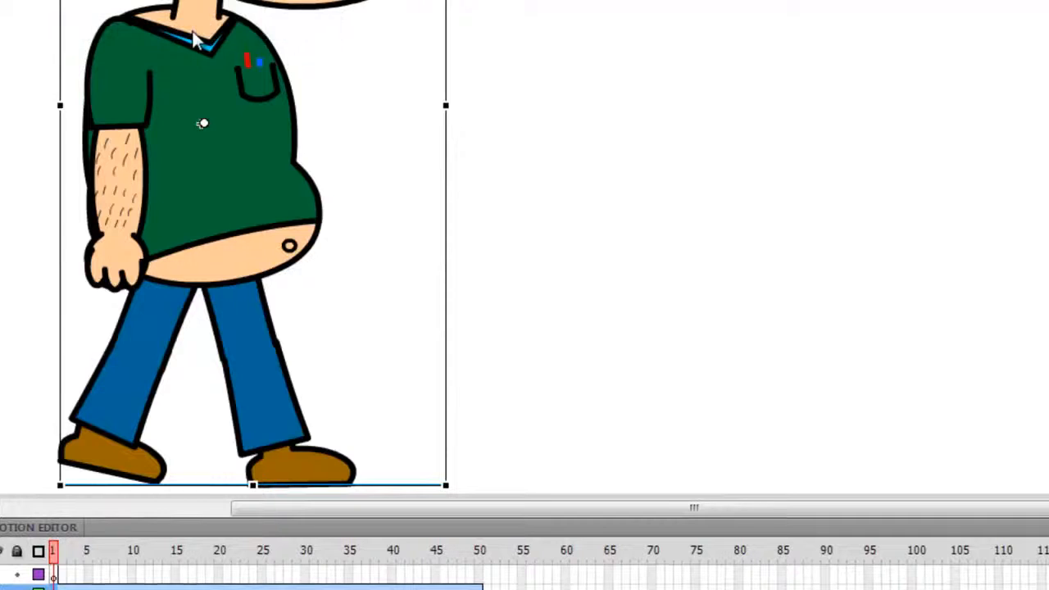
click(467, 566)
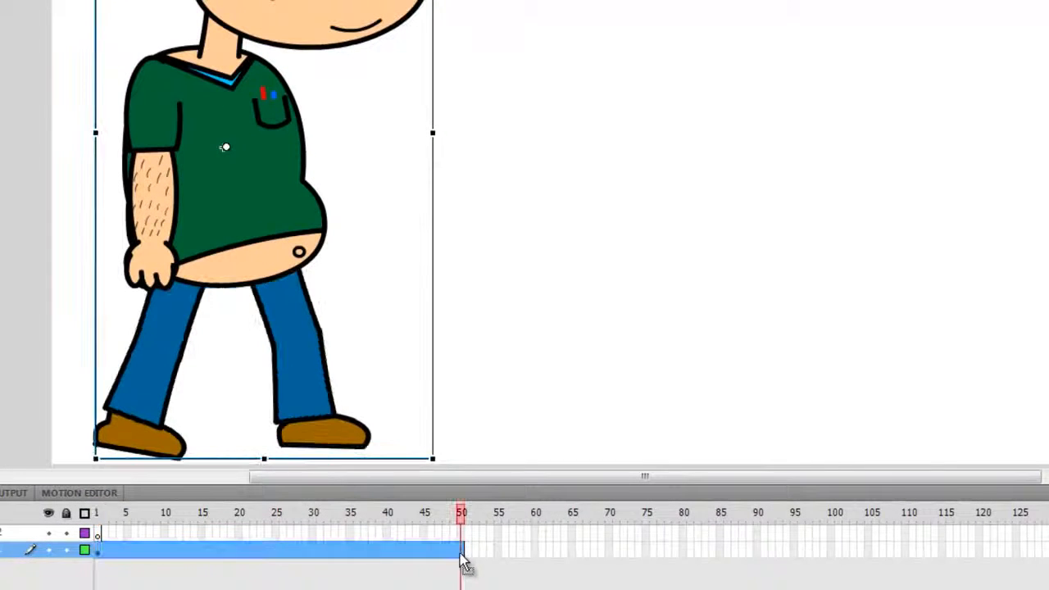
drag(295, 224, 1048, 224)
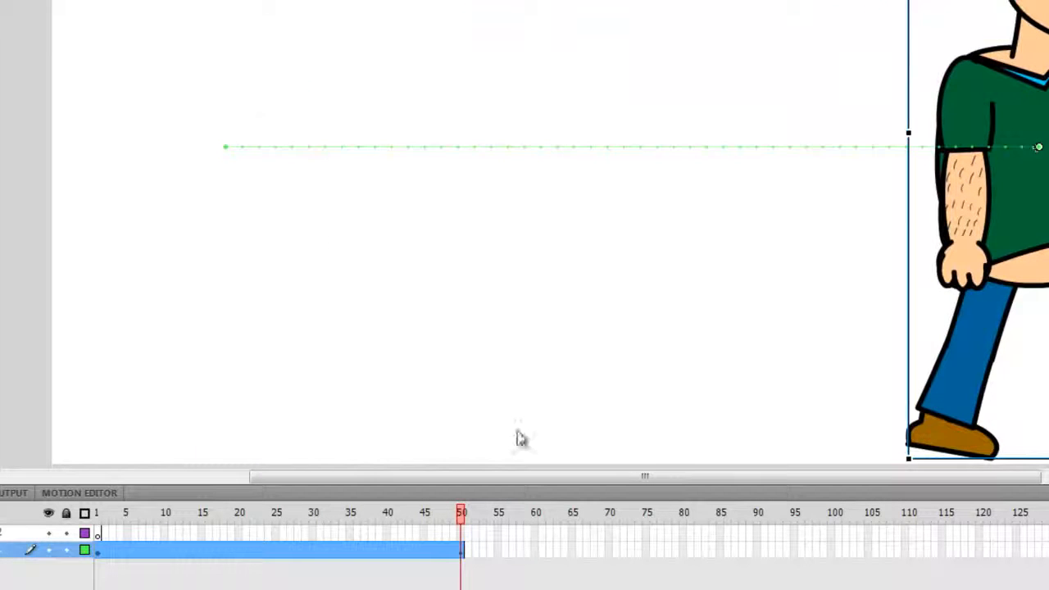
click(98, 532)
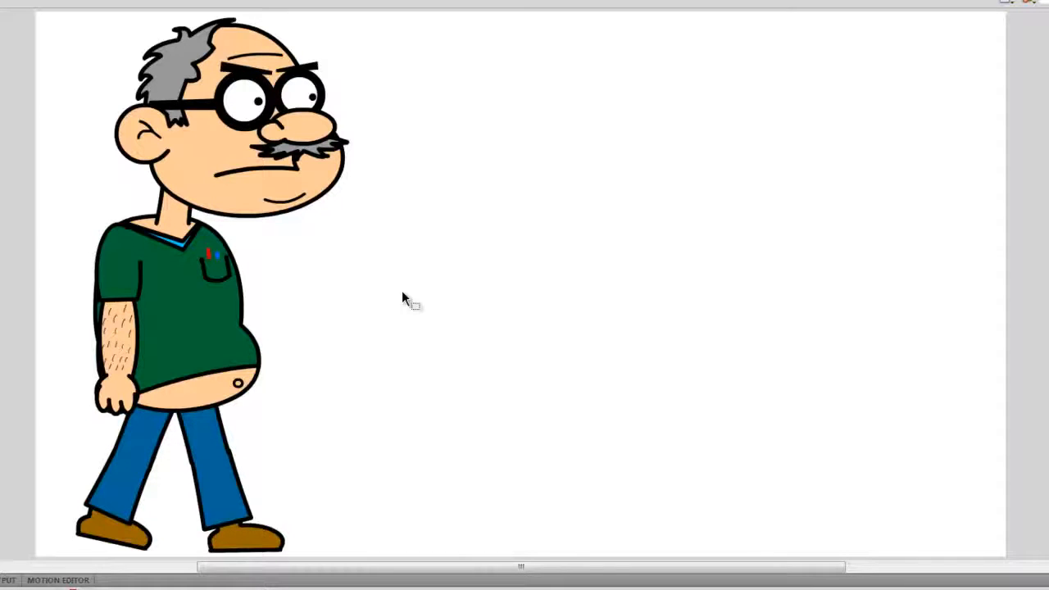
key(Return)
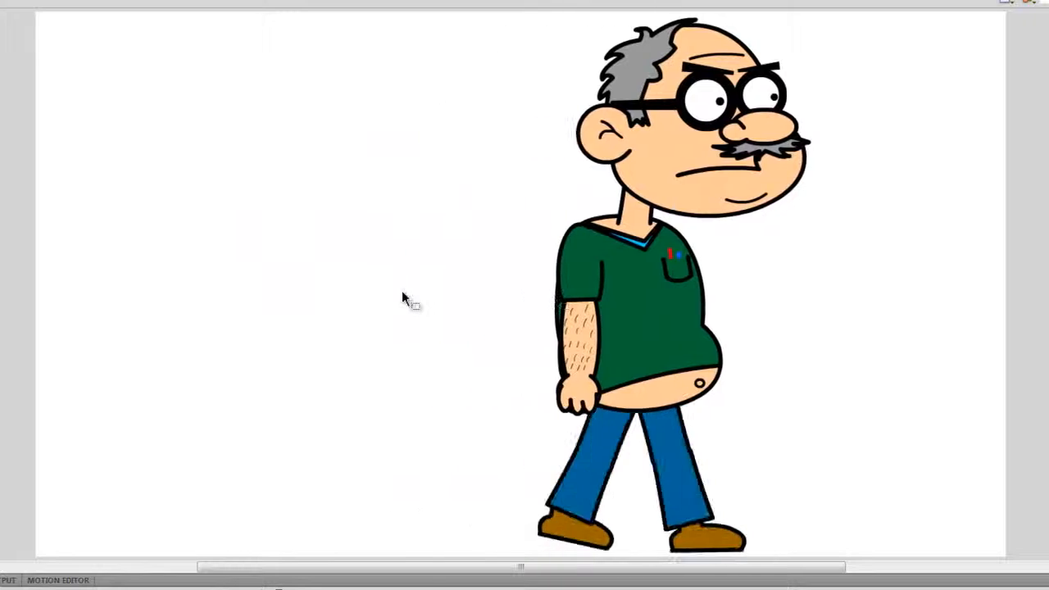